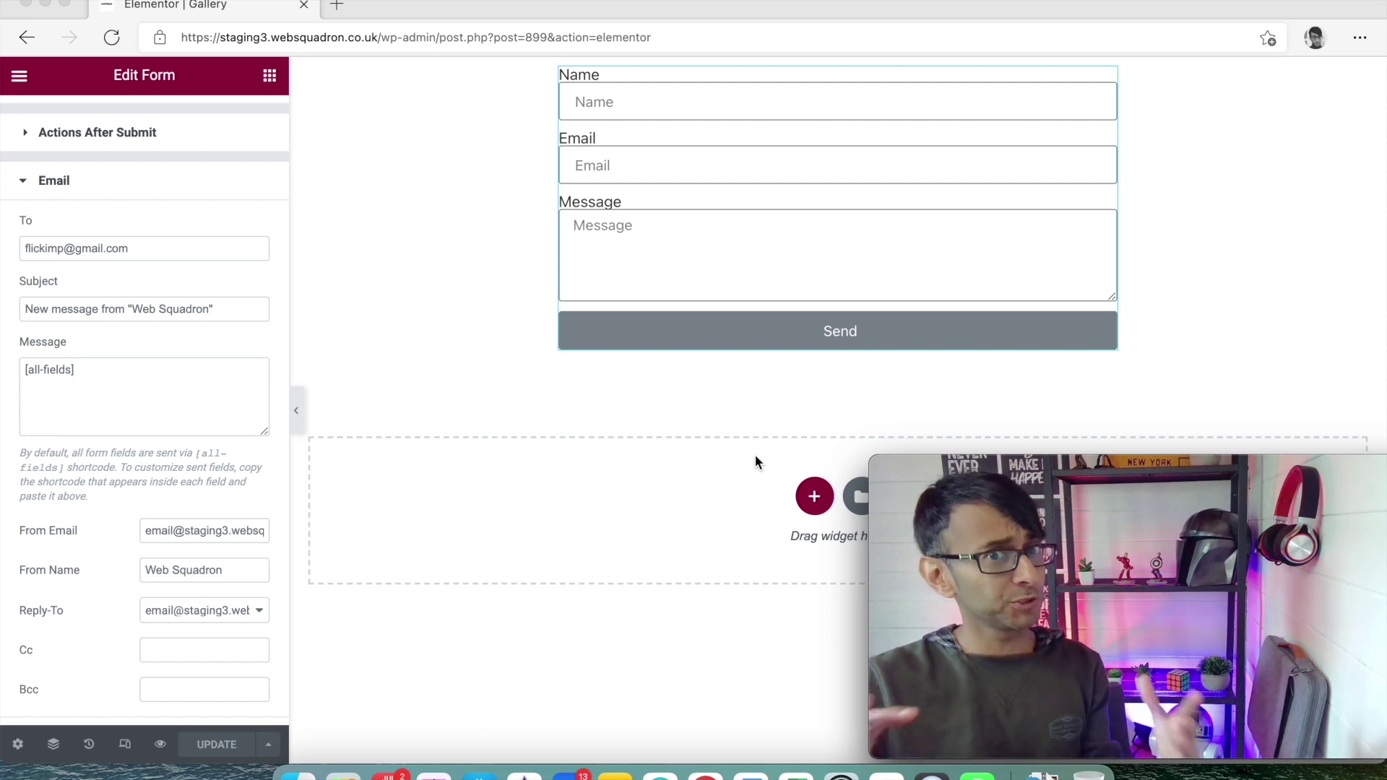
- Reopen the contact form's Edit Form panel to show its Name, Email and Message fields
{"action": "left_click", "coordinate": [269, 76]}
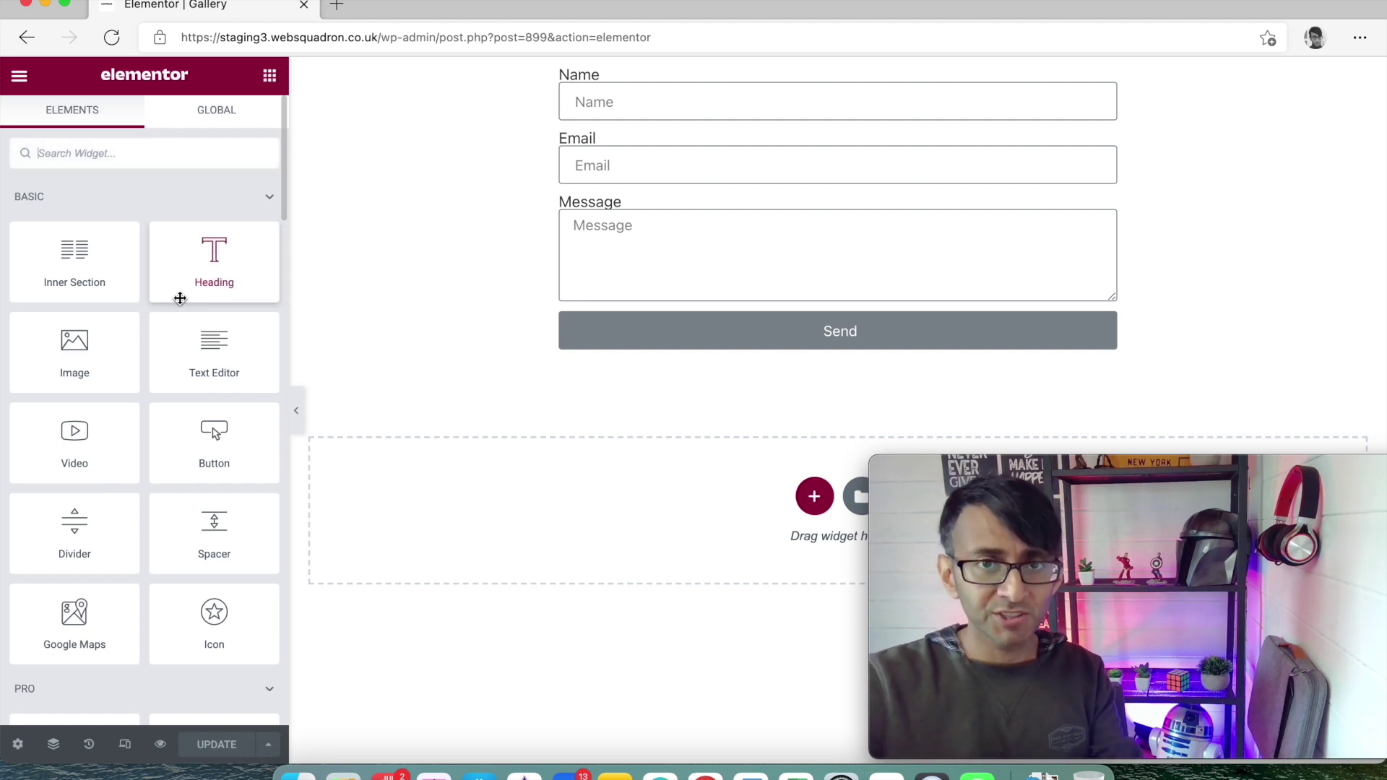
{"action": "left_click", "coordinate": [786, 110]}
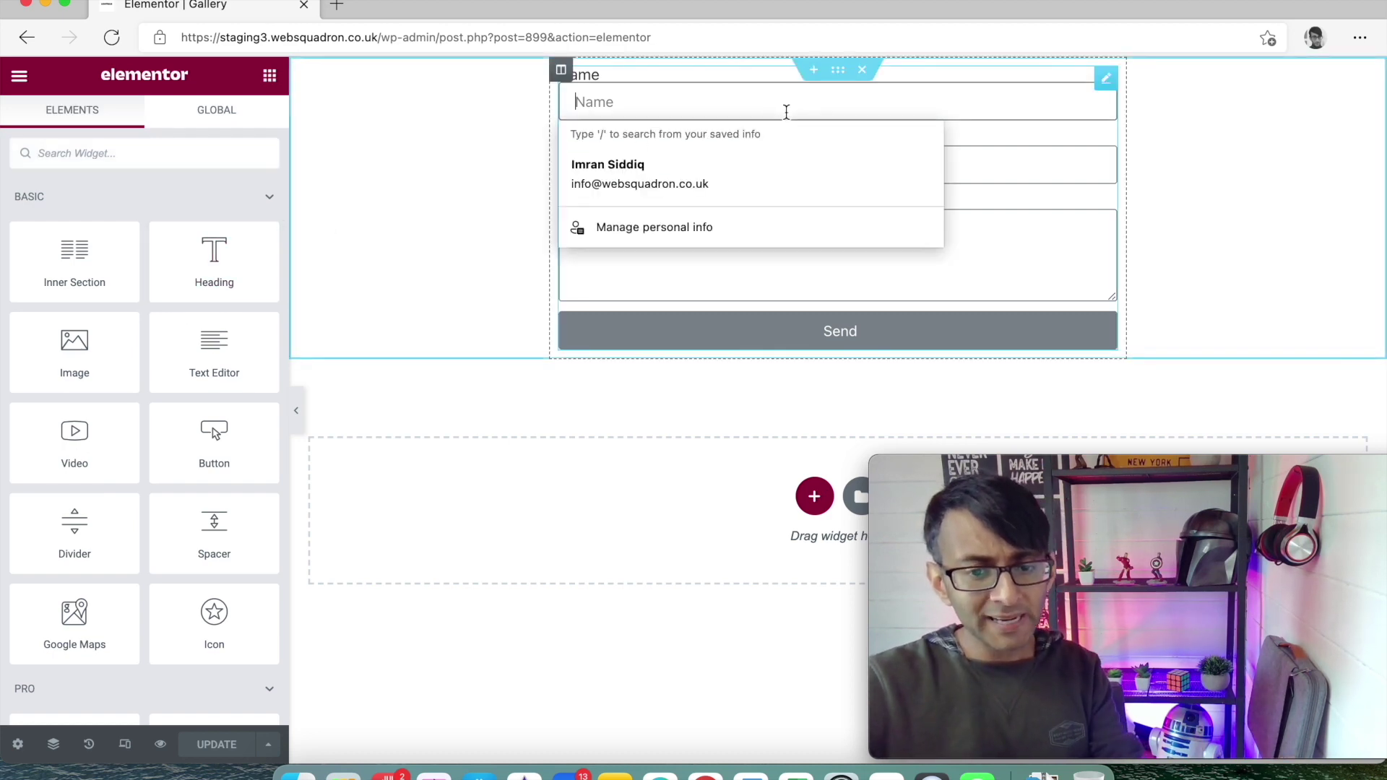
{"action": "left_click", "coordinate": [1133, 145]}
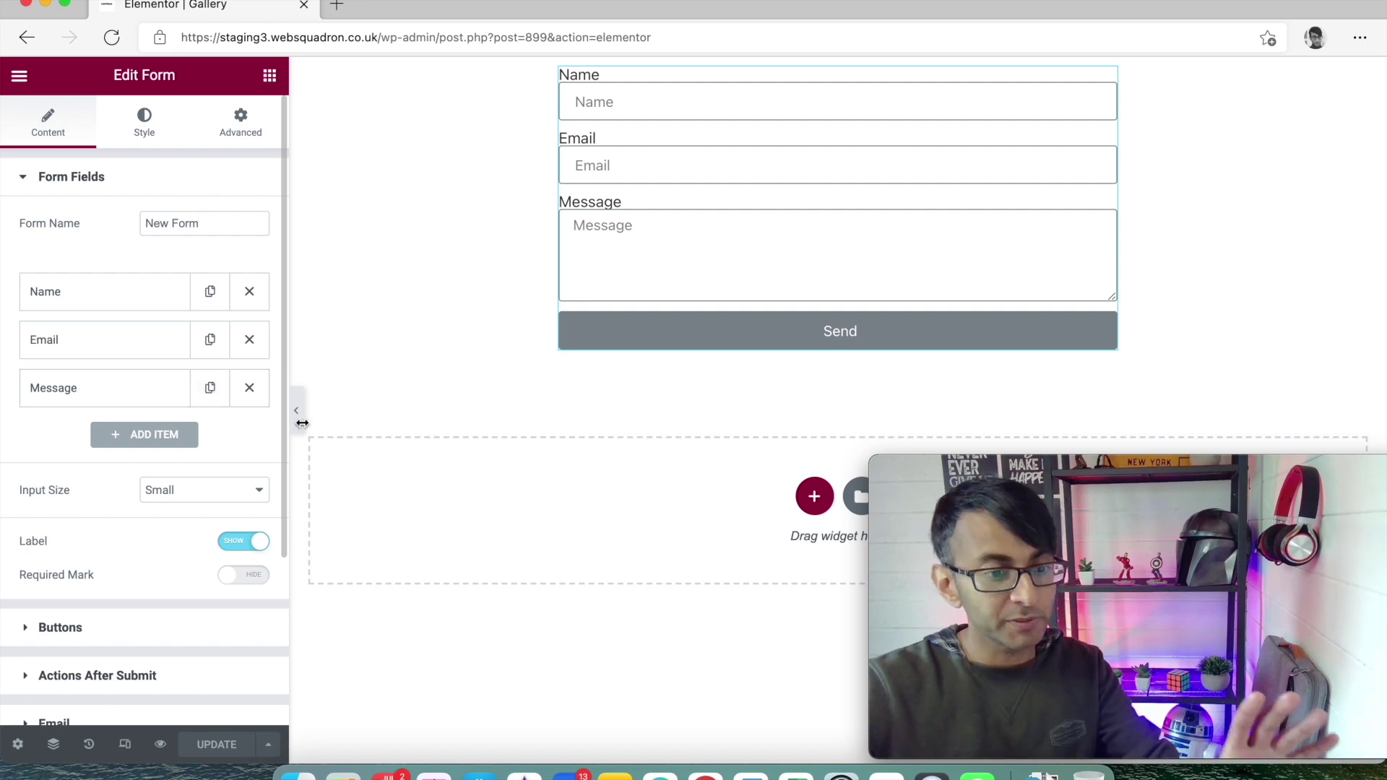
{"action": "scroll", "coordinate": [150, 613], "scroll_direction": "down", "scroll_amount": 1}
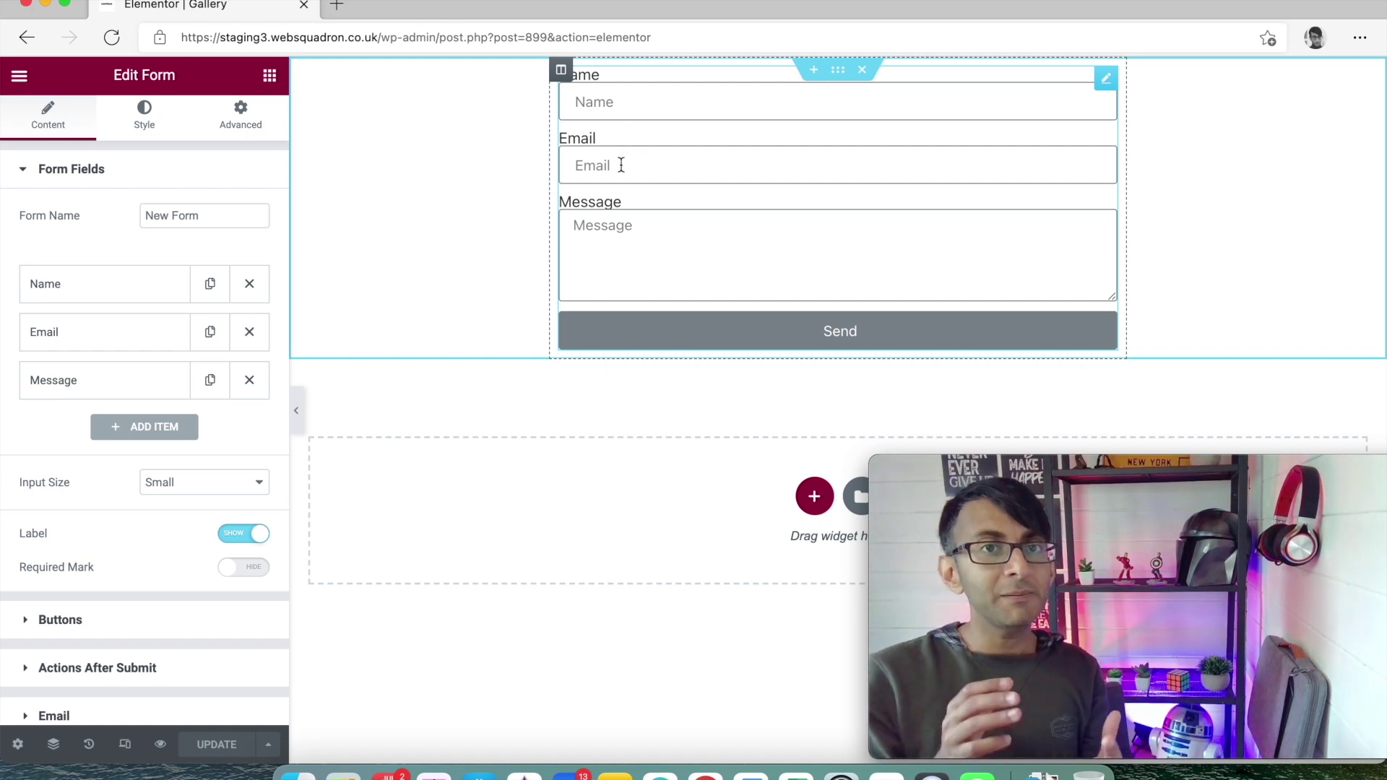
{"action": "scroll", "coordinate": [123, 479], "scroll_direction": "down", "scroll_amount": 5}
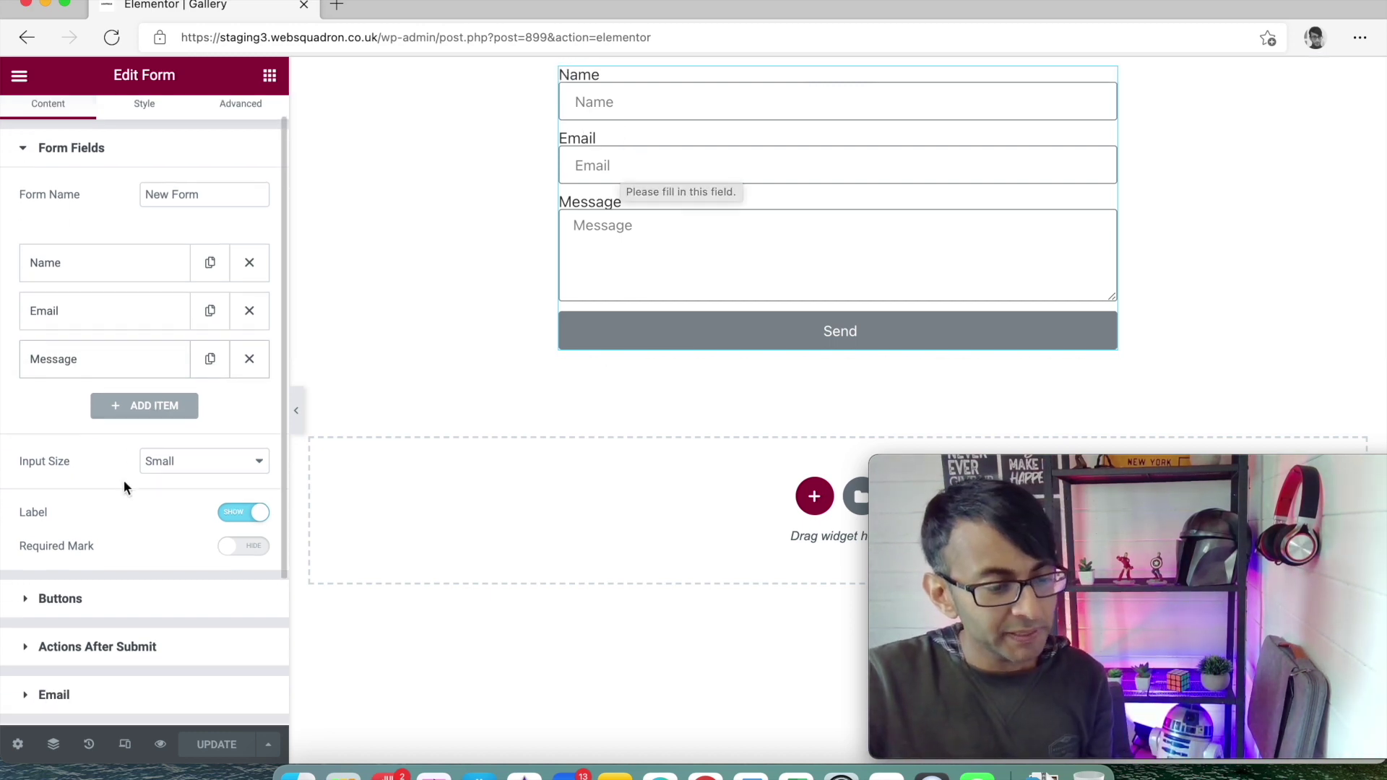
- Expand the Email section and review To, Subject, Message, Reply-To, Meta Data and Send As
{"action": "left_click", "coordinate": [155, 504]}
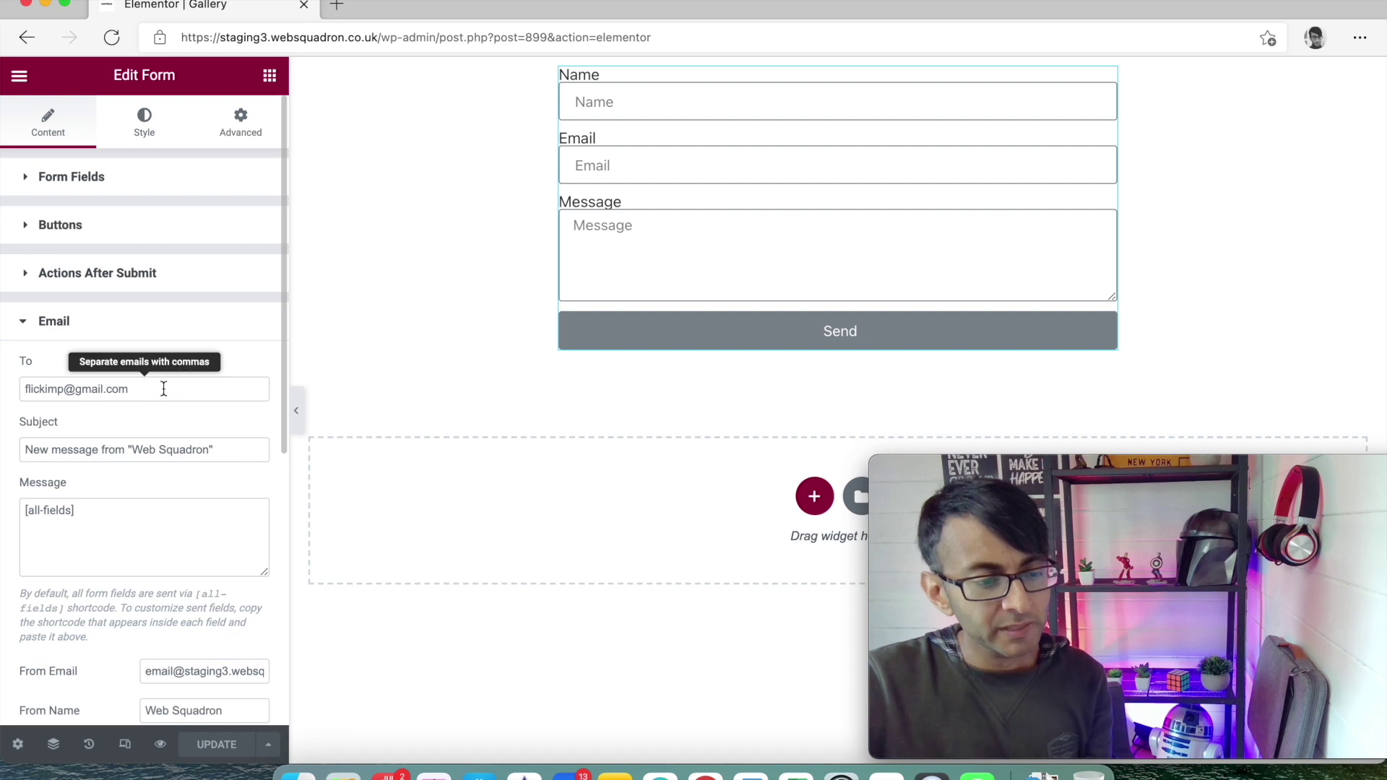
{"action": "scroll", "coordinate": [151, 530], "scroll_direction": "down", "scroll_amount": 5}
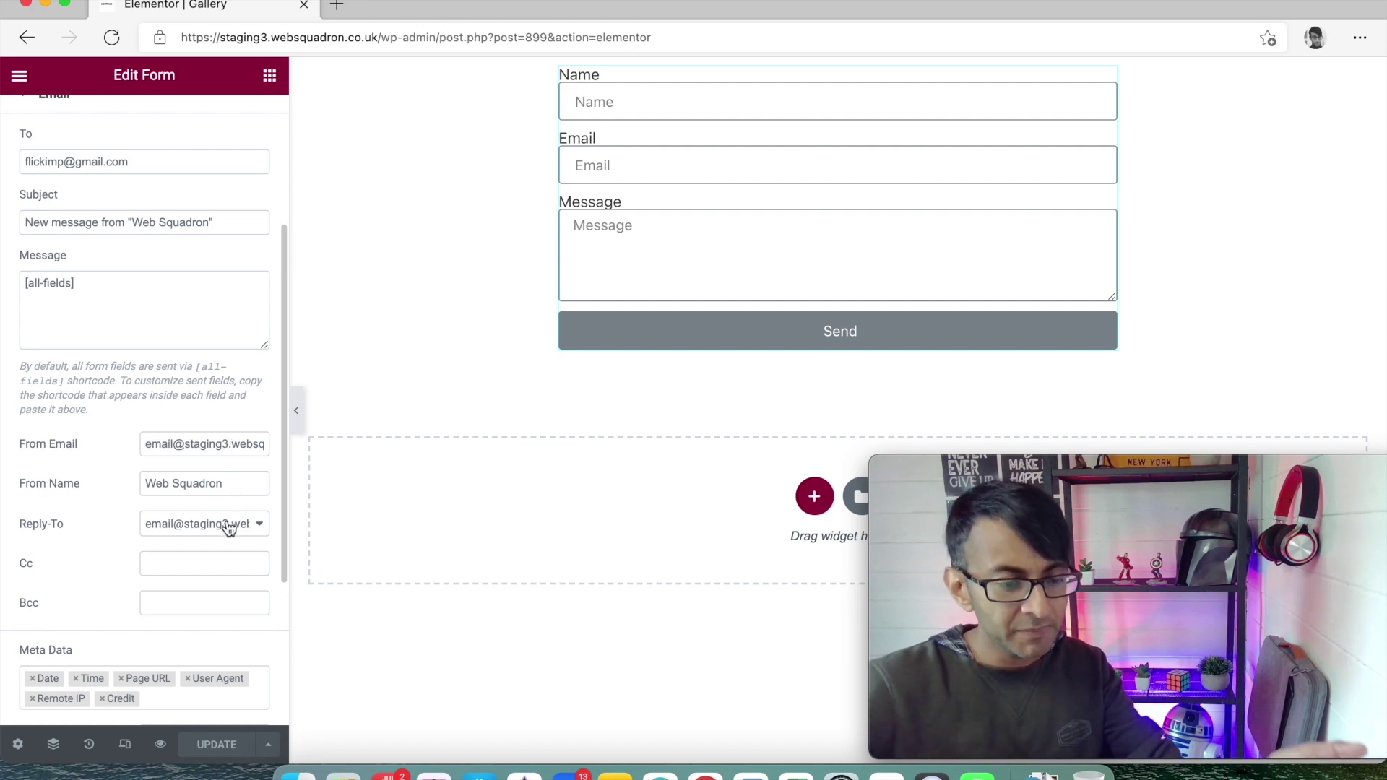
{"action": "scroll", "coordinate": [173, 651], "scroll_direction": "down", "scroll_amount": 3}
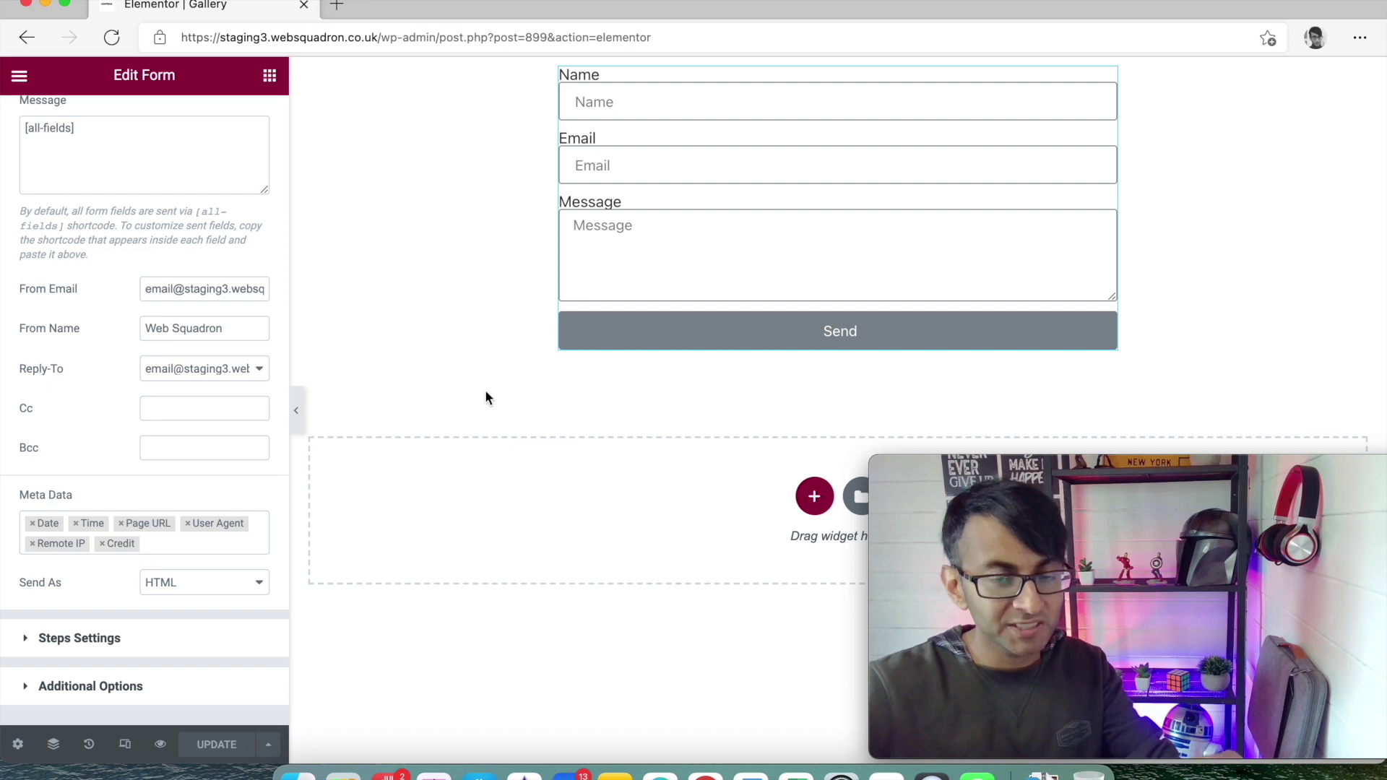
{"action": "scroll", "coordinate": [241, 601], "scroll_direction": "down", "scroll_amount": 1}
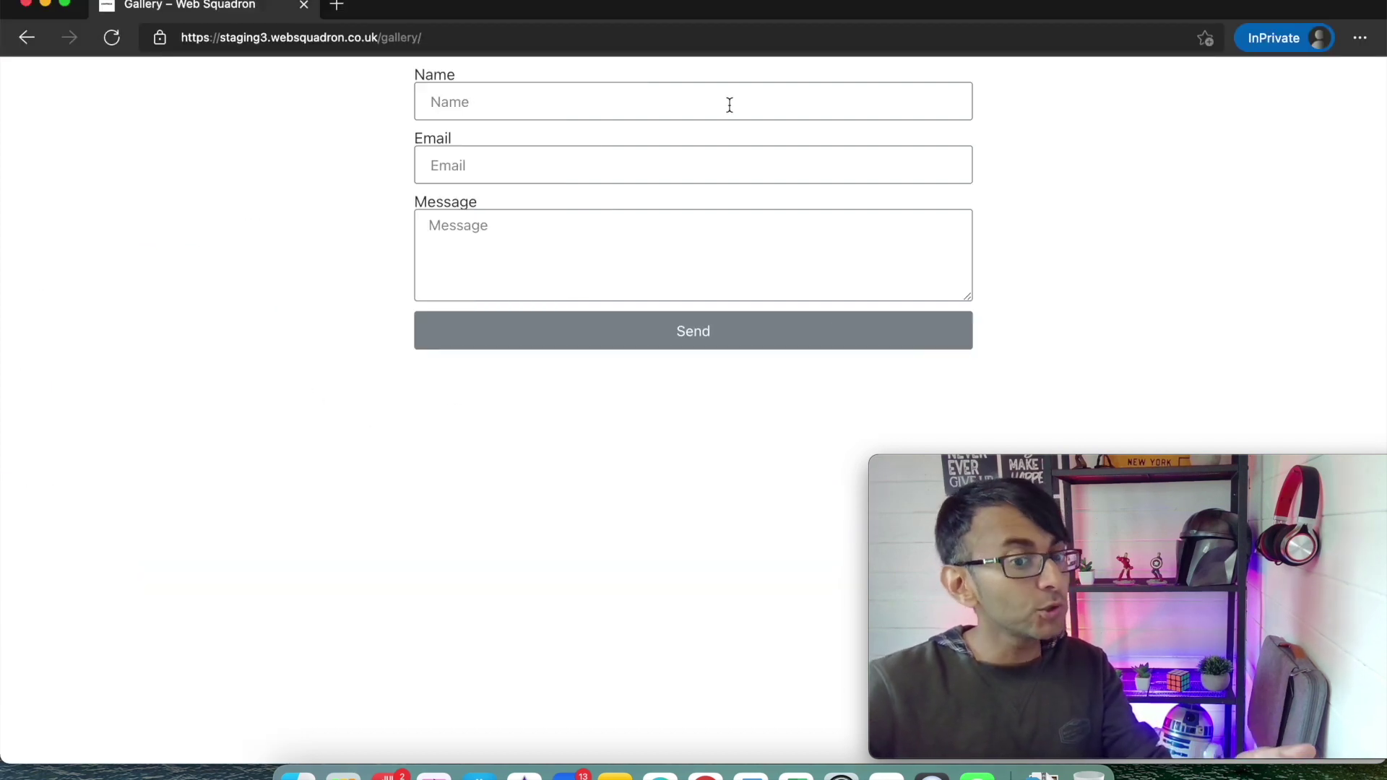
- Submit the Gallery form with autofilled name and email and the message 'Test No Formatting'
{"action": "left_click", "coordinate": [731, 105]}
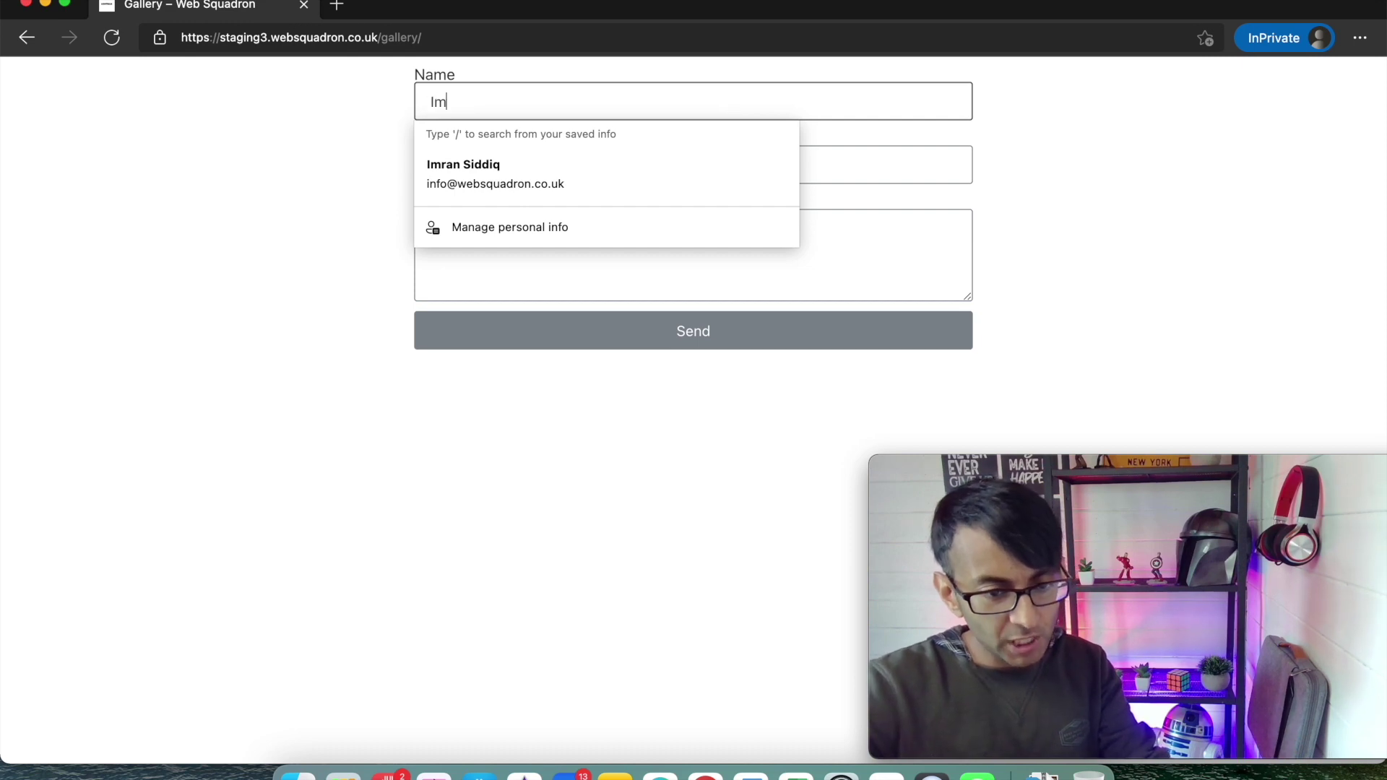
{"action": "key", "text": "Down"}
{"action": "key", "text": "Return"}
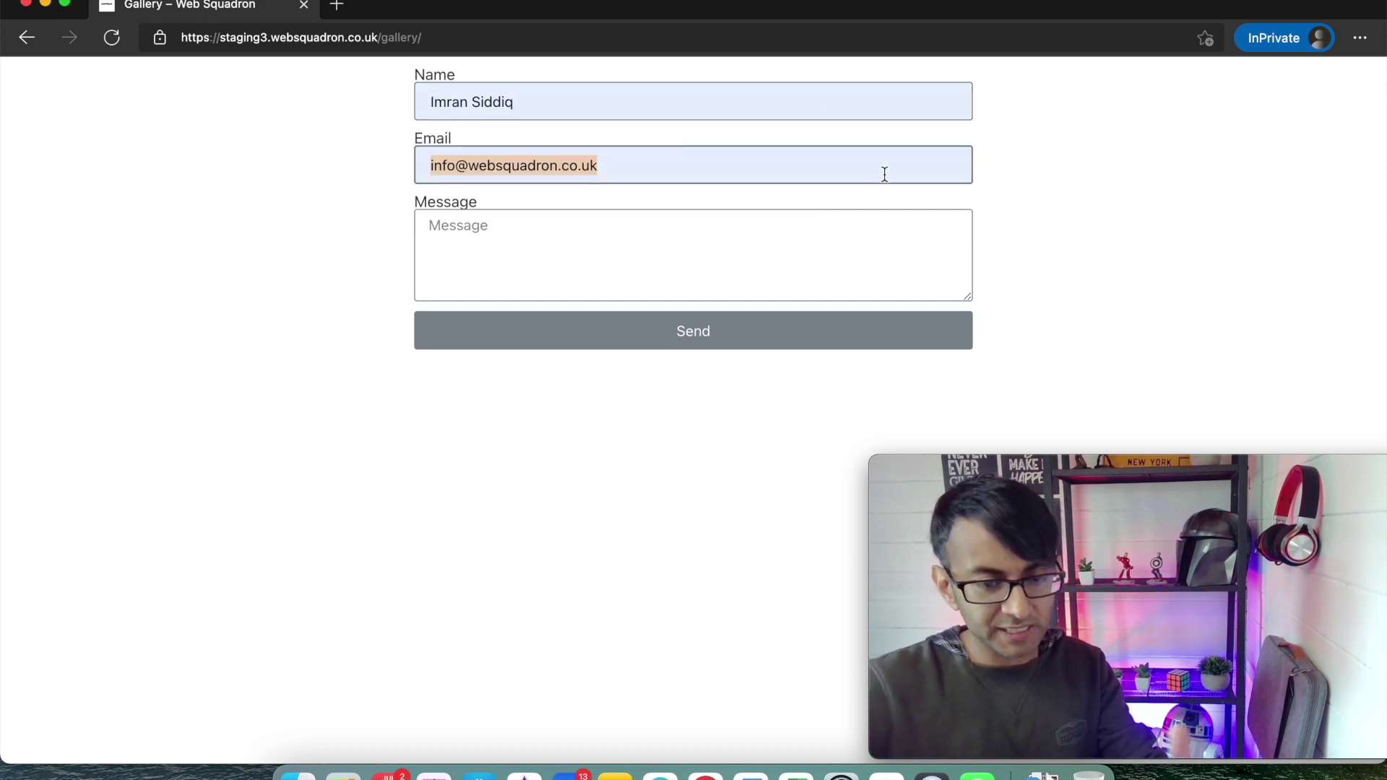
{"action": "left_click", "coordinate": [778, 240]}
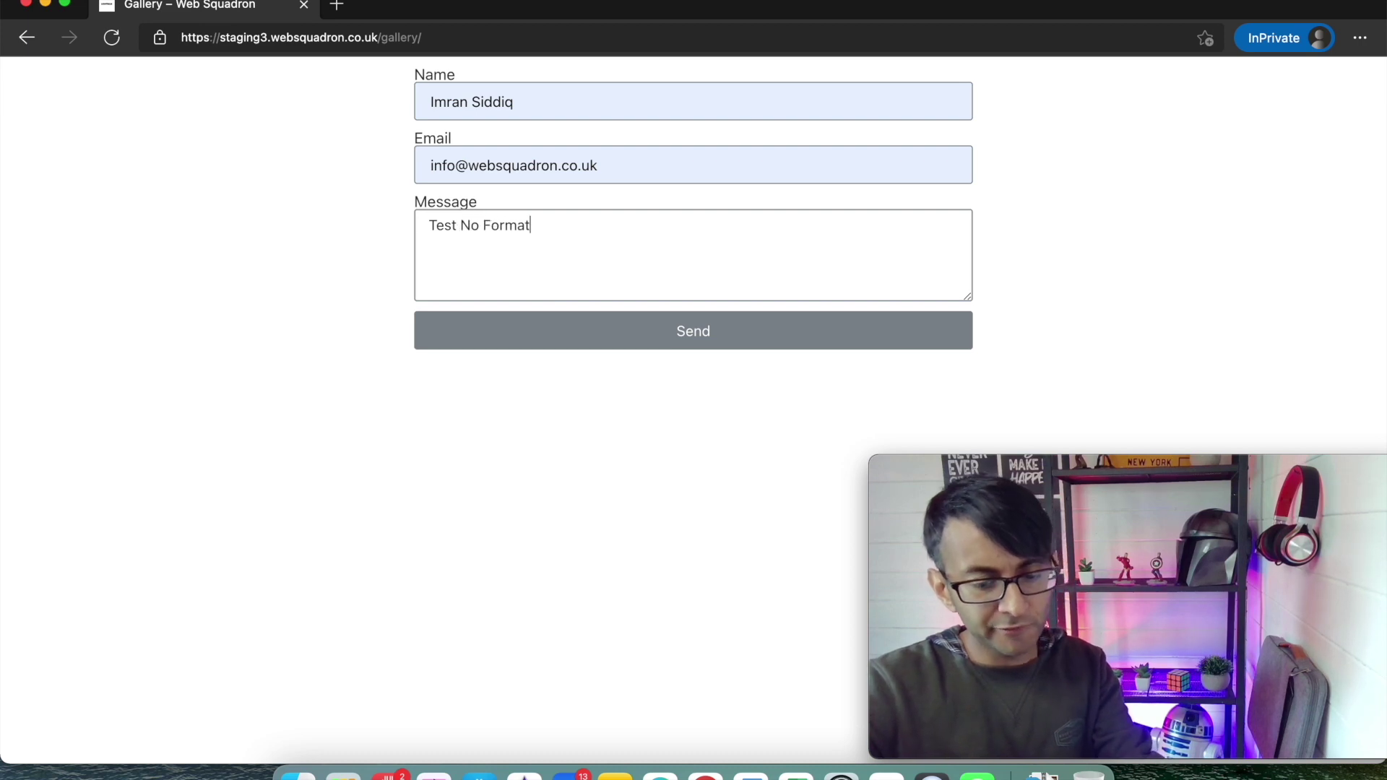
{"action": "left_click", "coordinate": [779, 339]}
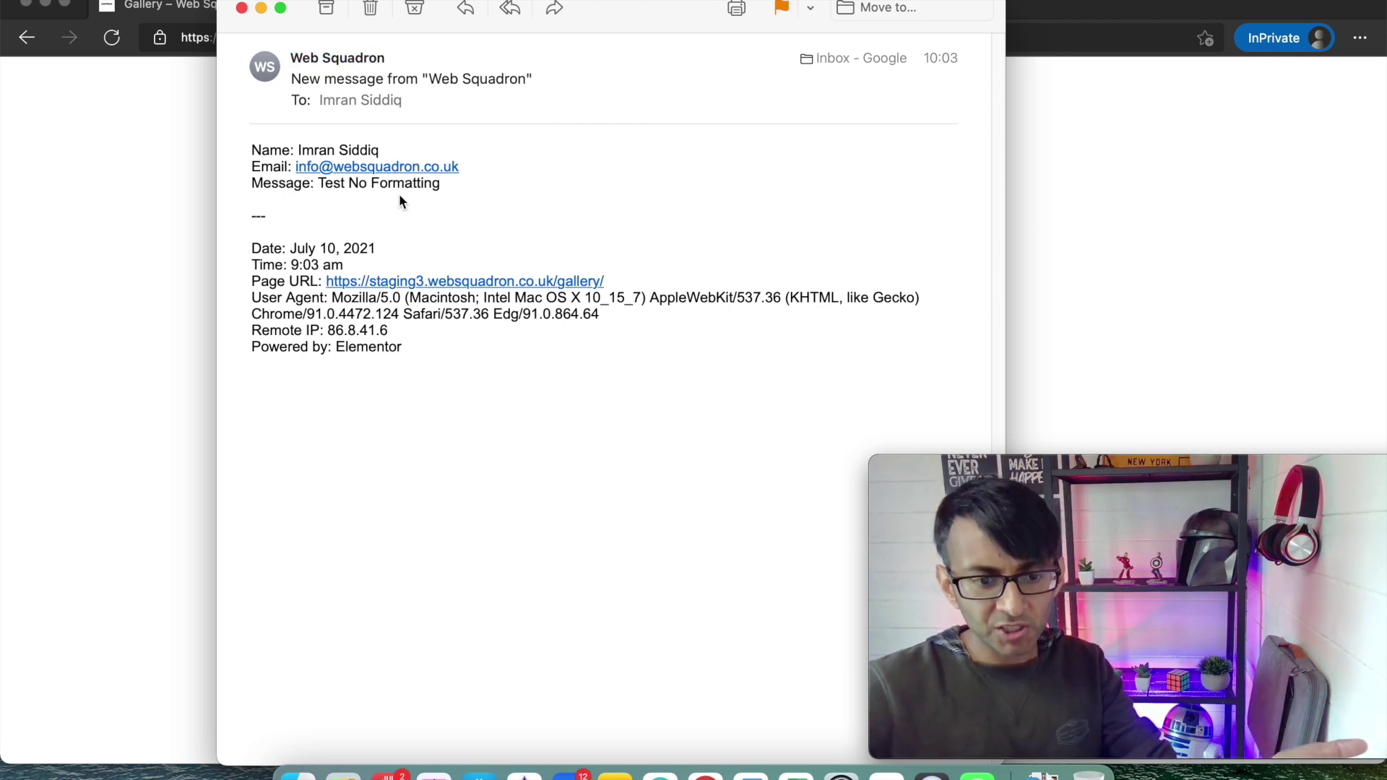
- Highlight the email's metadata block: date, time, Gallery page URL and 'Powered by: Elementor'
{"action": "left_click_drag", "start_coordinate": [403, 348], "coordinate": [282, 279]}
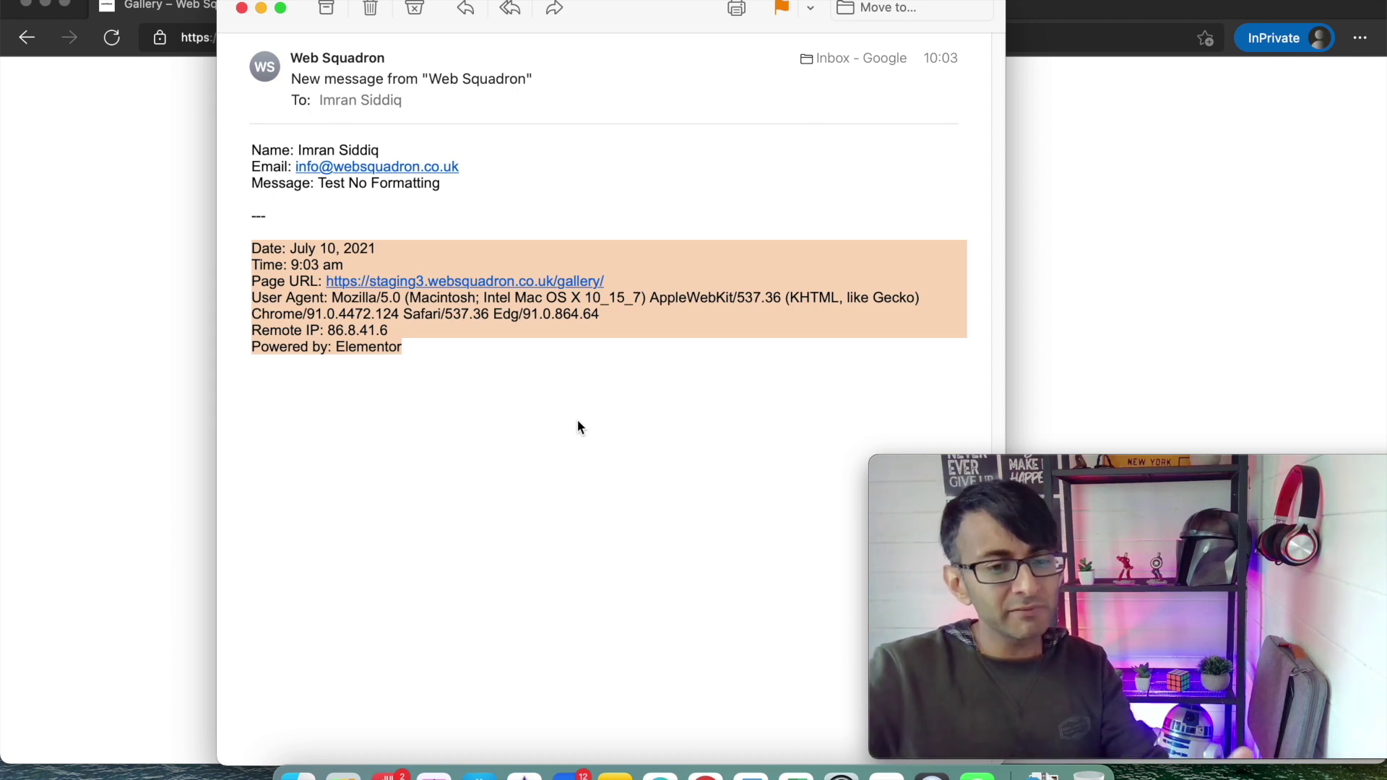
{"action": "left_click", "coordinate": [578, 425]}
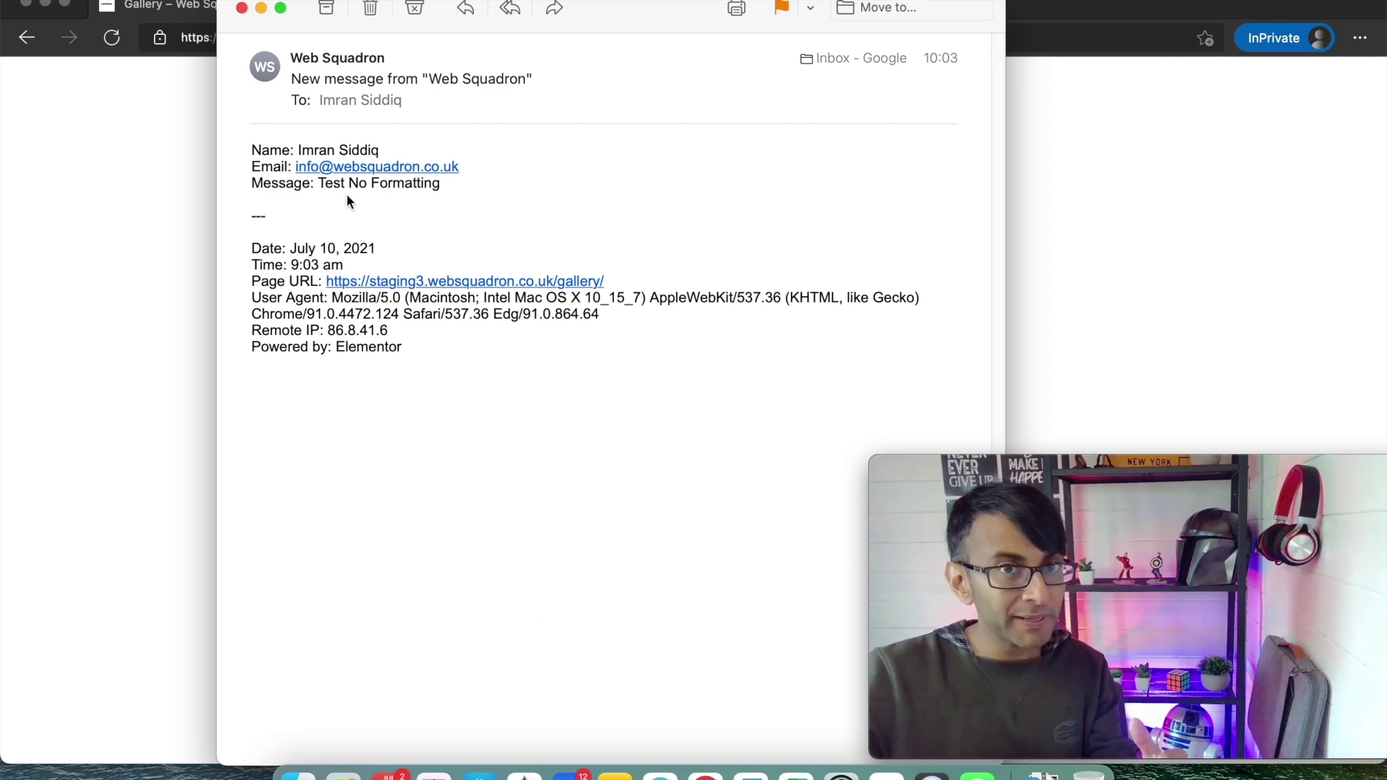
- Draft a reply to the notification, confirming it goes to the staging address, with body 'Fail'
{"action": "left_click", "coordinate": [243, 9]}
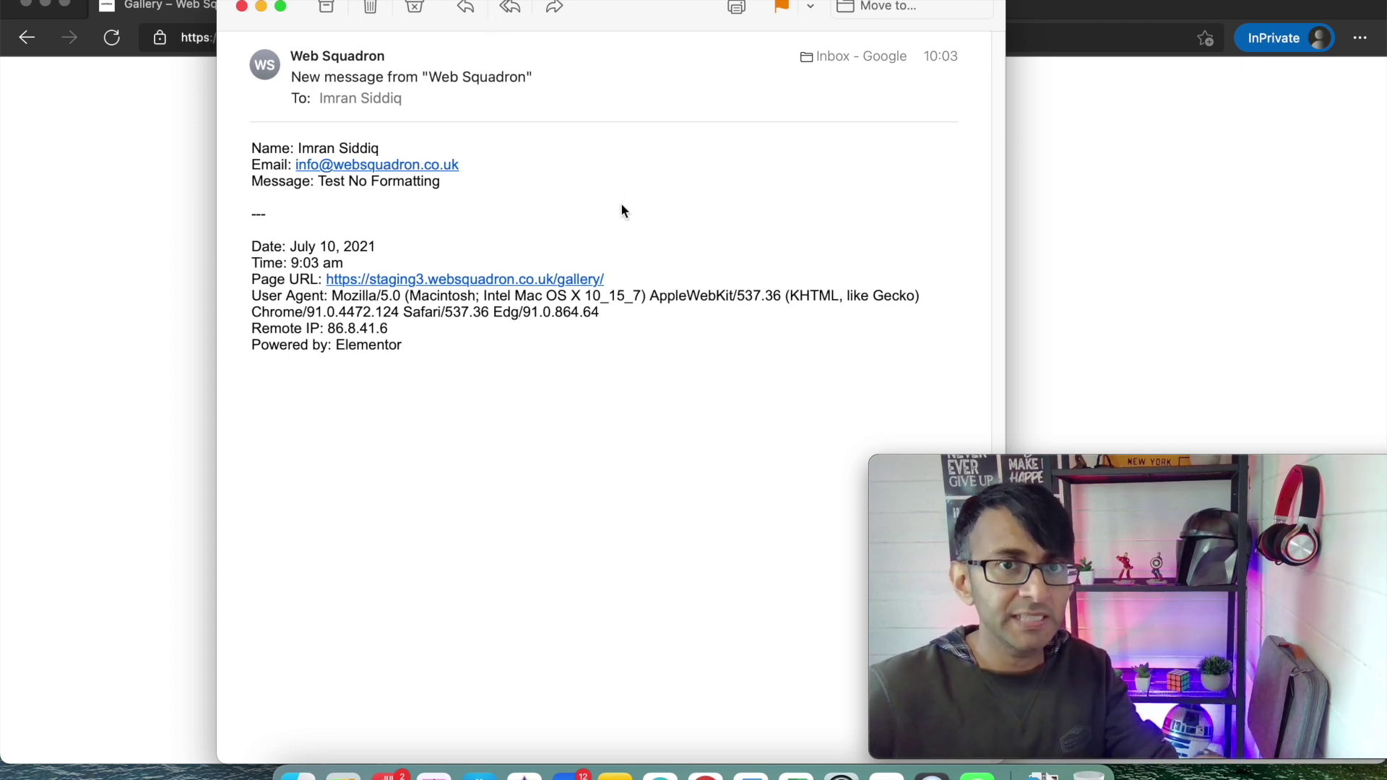
{"action": "left_click", "coordinate": [477, 9]}
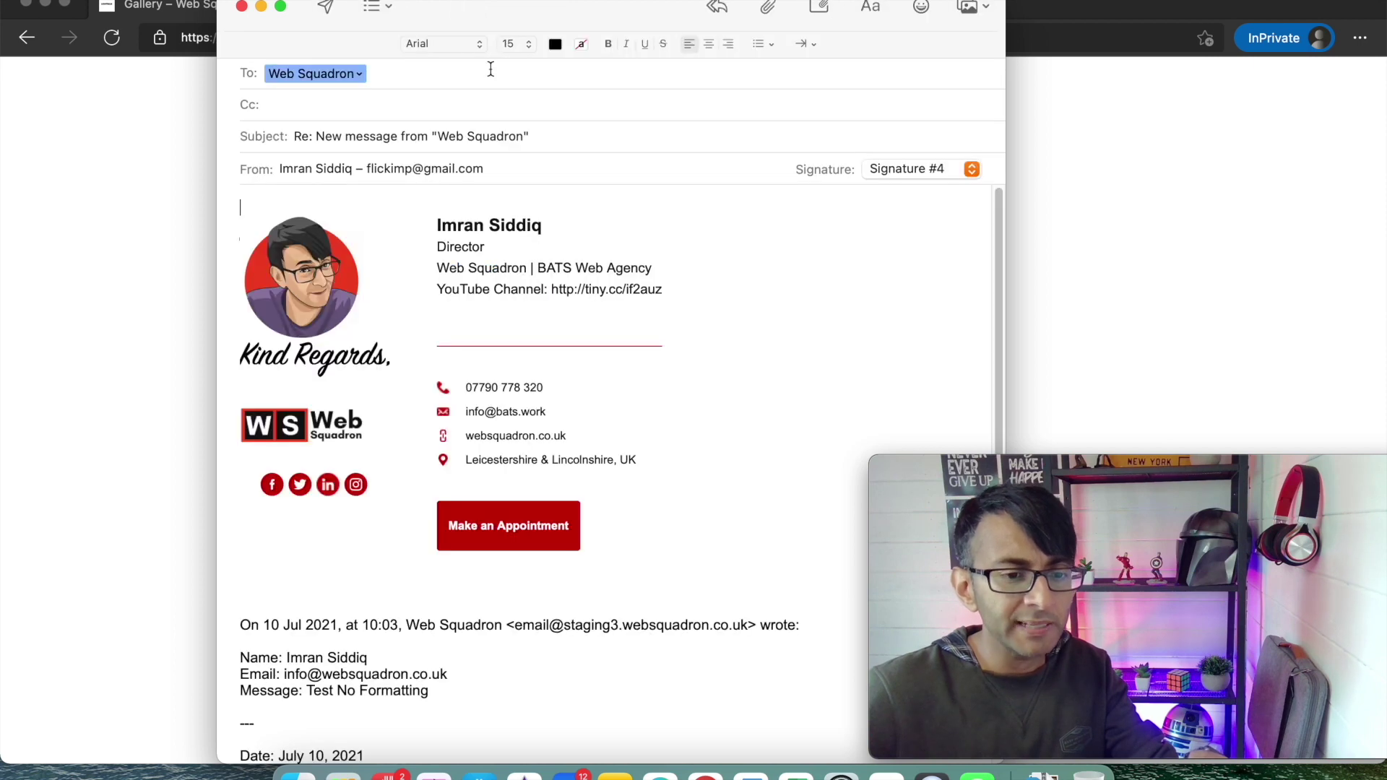
{"action": "left_click", "coordinate": [362, 75]}
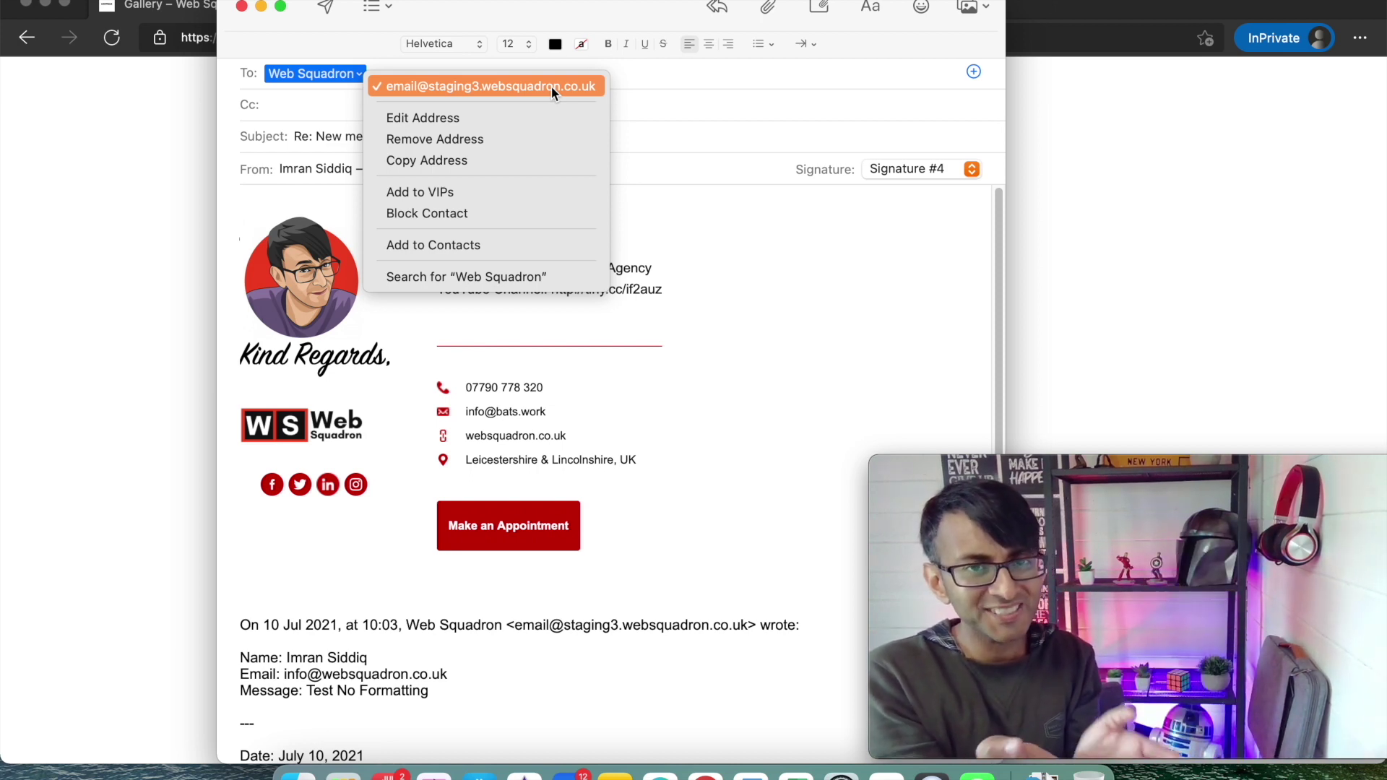
{"action": "left_click", "coordinate": [712, 257]}
{"action": "left_click", "coordinate": [703, 196]}
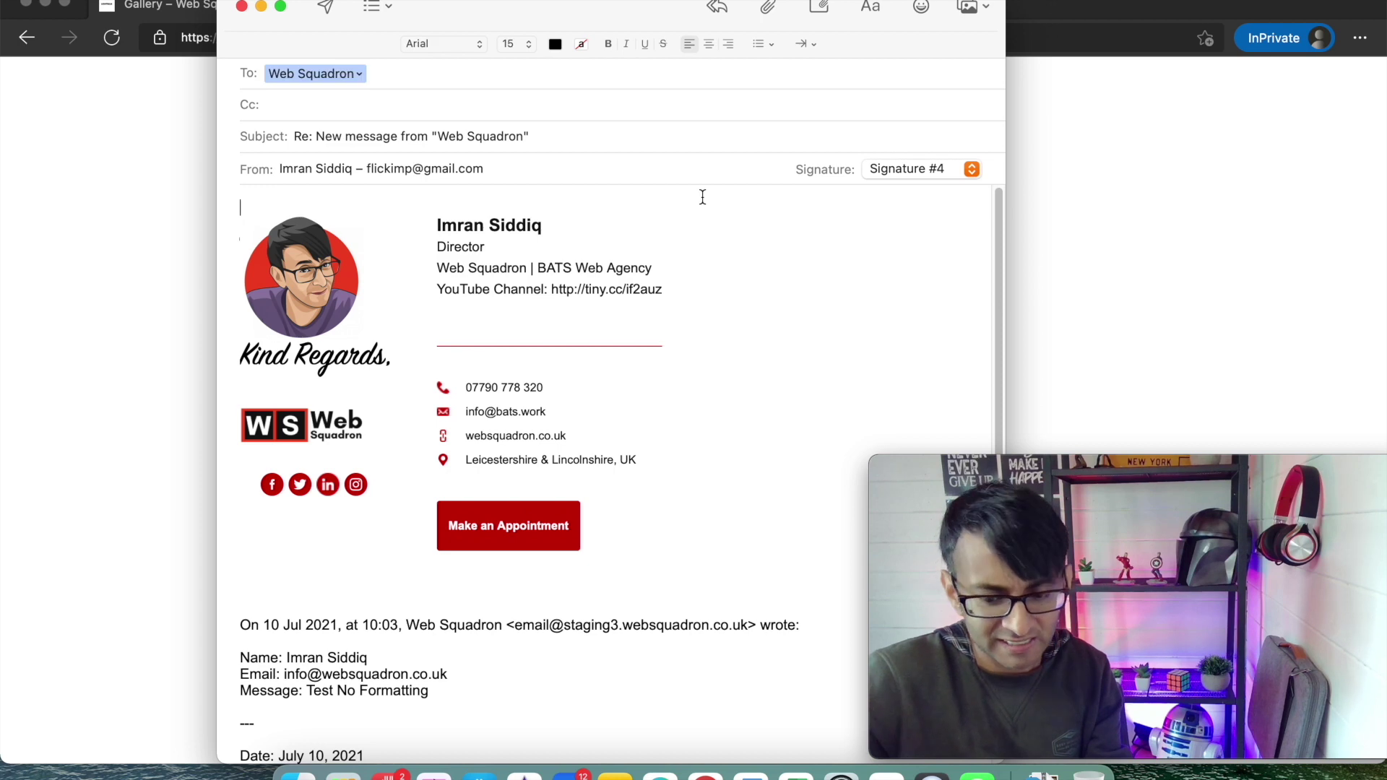
{"action": "key", "text": "Return"}
{"action": "key", "text": "Return"}
{"action": "key", "text": "Up"}
{"action": "key", "text": "Up"}
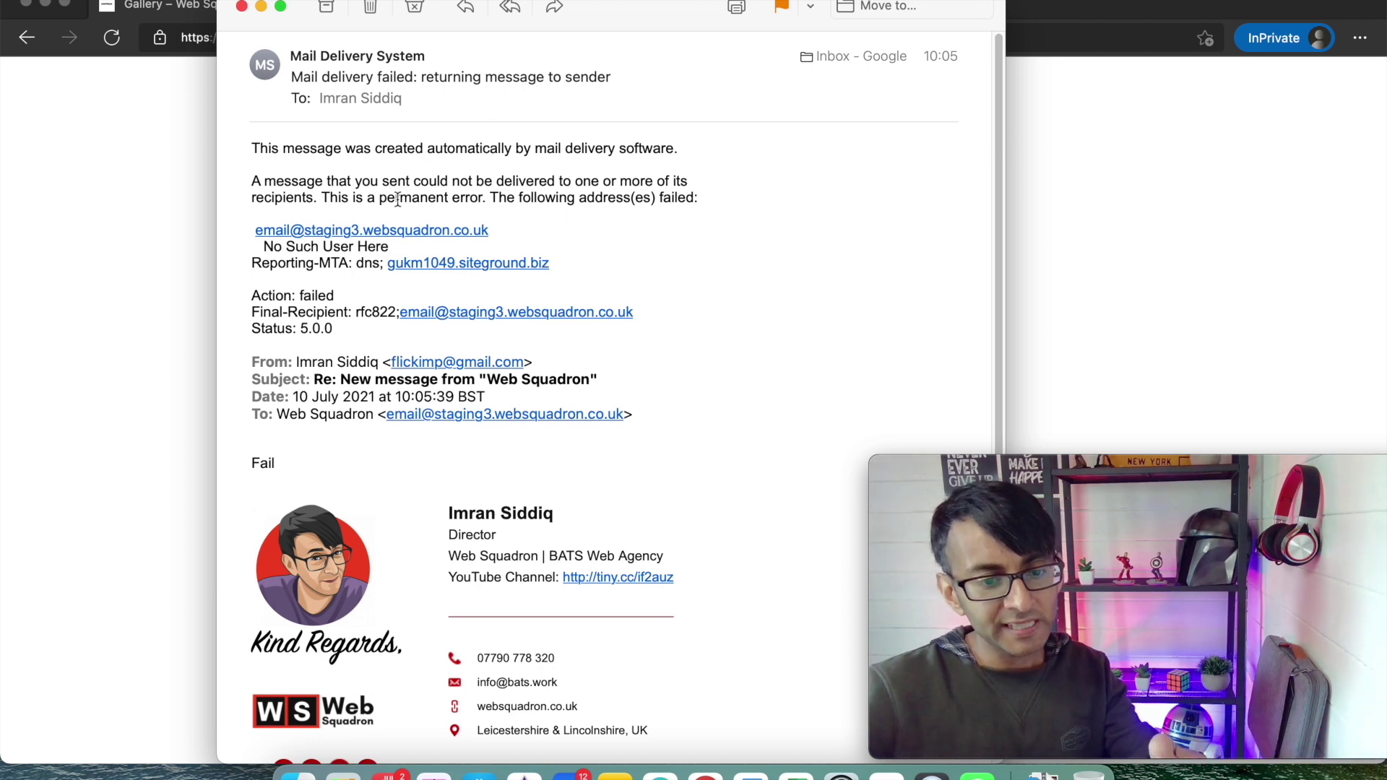
- In the bounce, highlight the failed staging address and the sender's email in the quoted submission
{"action": "left_click_drag", "start_coordinate": [251, 165], "coordinate": [672, 210]}
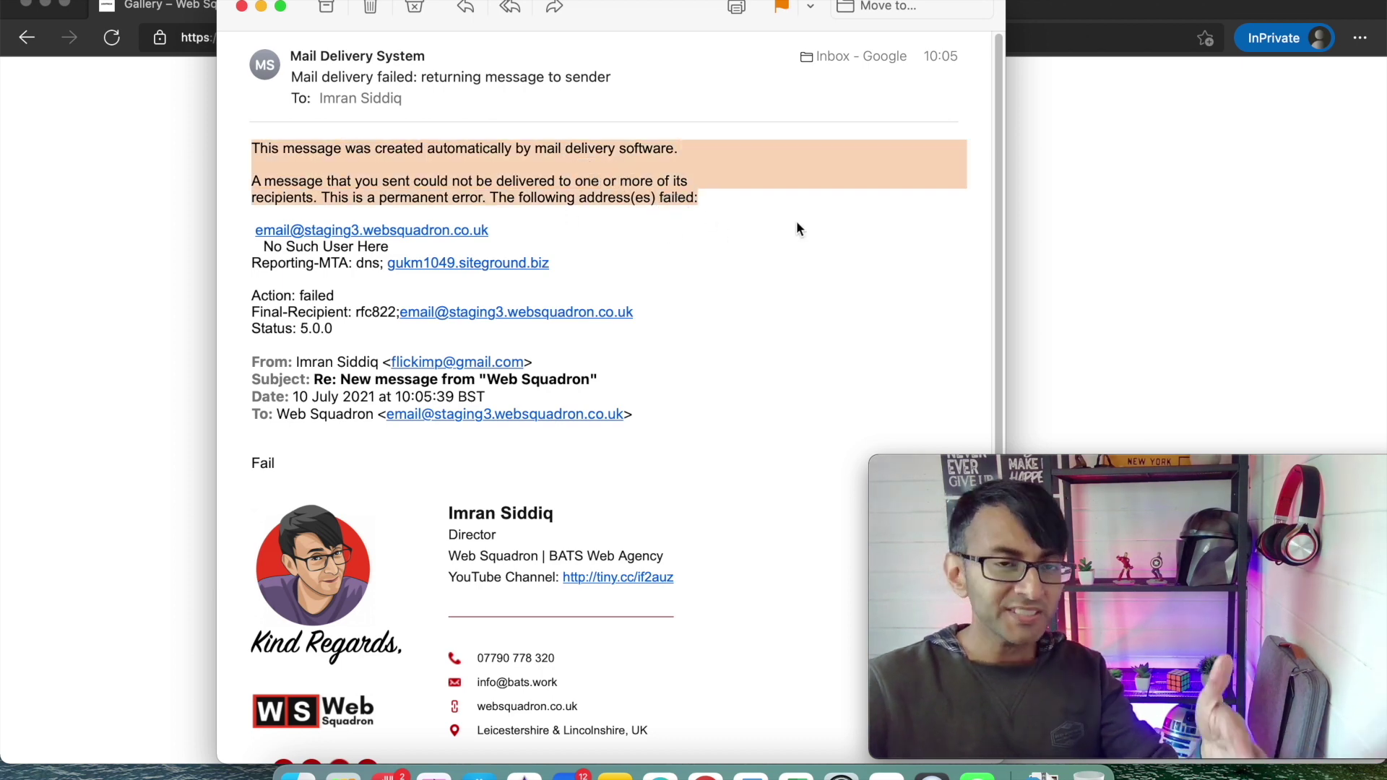
{"action": "left_click_drag", "start_coordinate": [252, 230], "coordinate": [552, 228]}
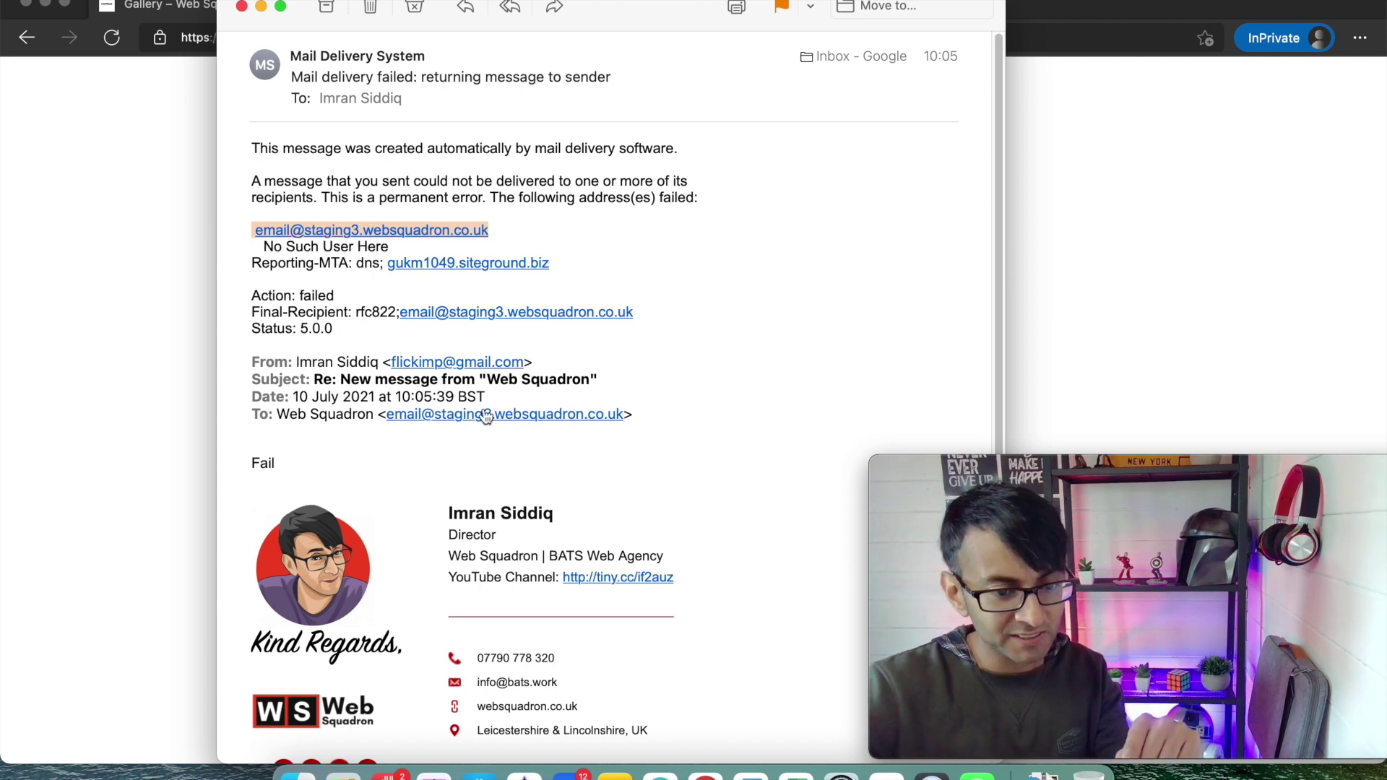
{"action": "scroll", "coordinate": [448, 397], "scroll_direction": "down", "scroll_amount": 5}
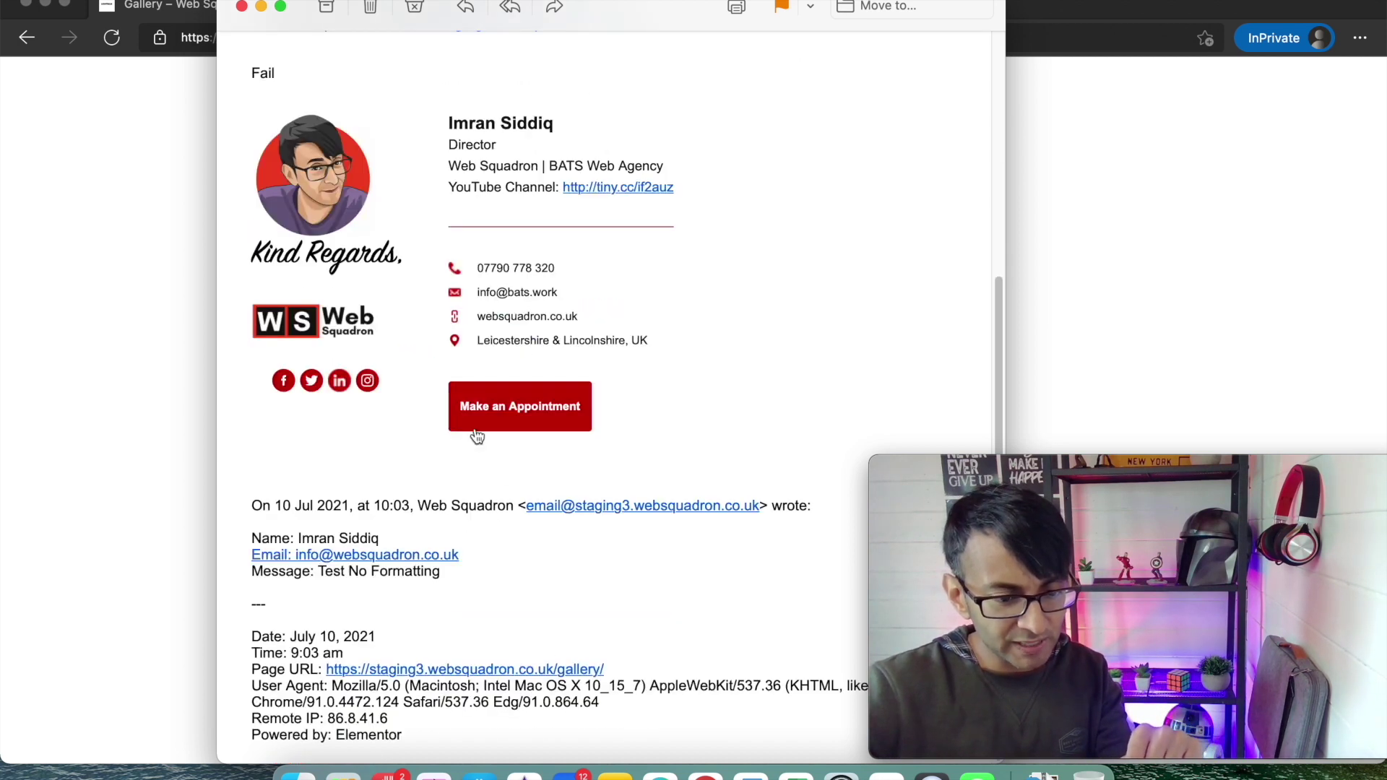
{"action": "left_click_drag", "start_coordinate": [461, 555], "coordinate": [296, 560]}
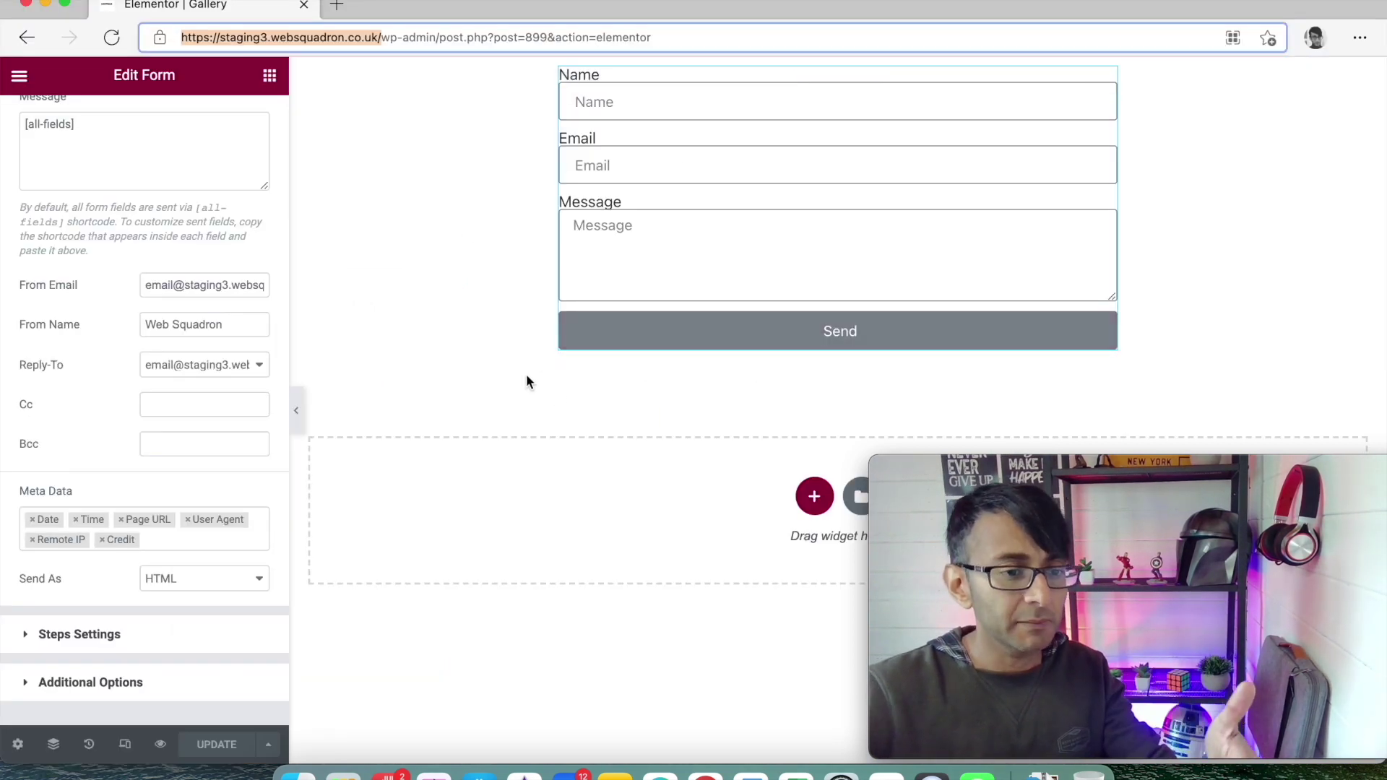
- Expand the form fields list and inspect the Name, Email and Message field settings
{"action": "scroll", "coordinate": [115, 301], "scroll_direction": "up", "scroll_amount": 2}
{"action": "scroll", "coordinate": [117, 301], "scroll_direction": "down", "scroll_amount": 2}
{"action": "scroll", "coordinate": [146, 299], "scroll_direction": "up", "scroll_amount": 6}
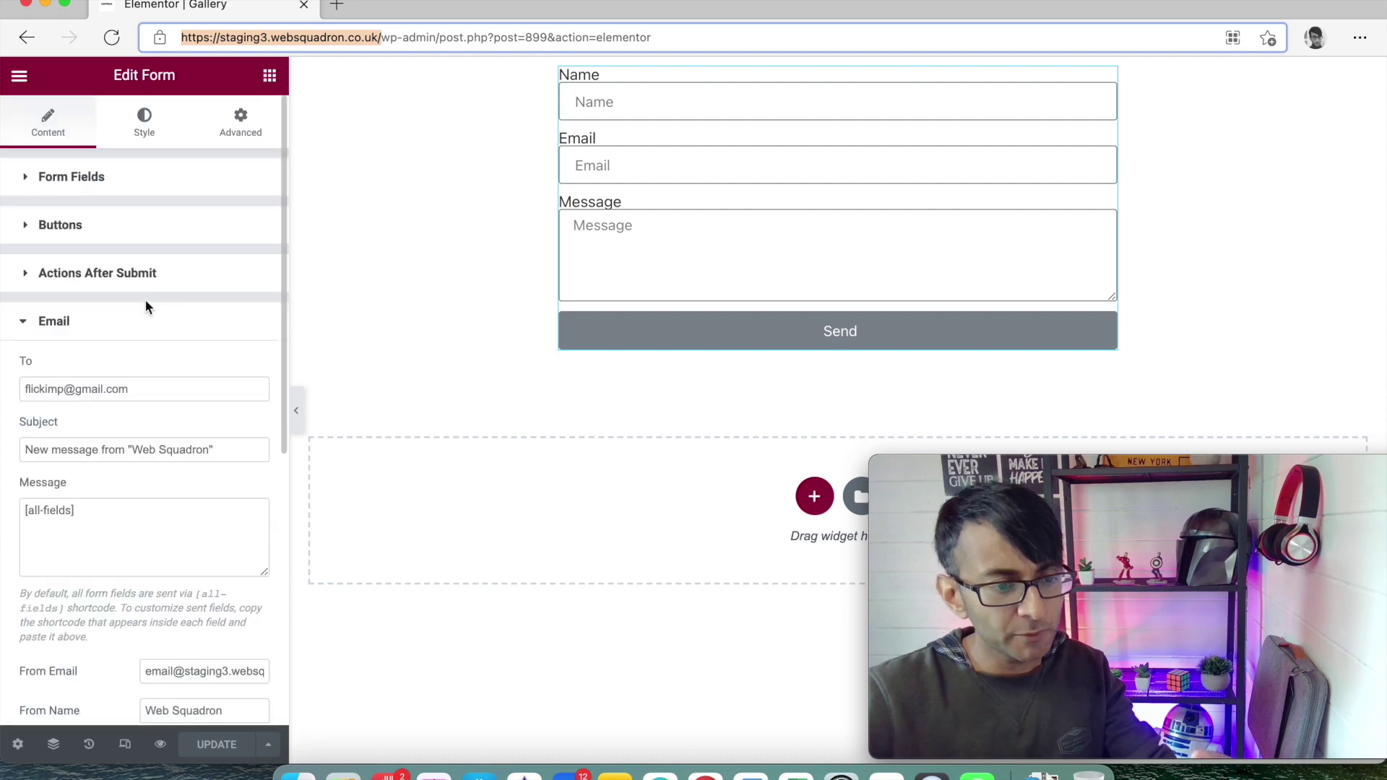
{"action": "left_click", "coordinate": [128, 182]}
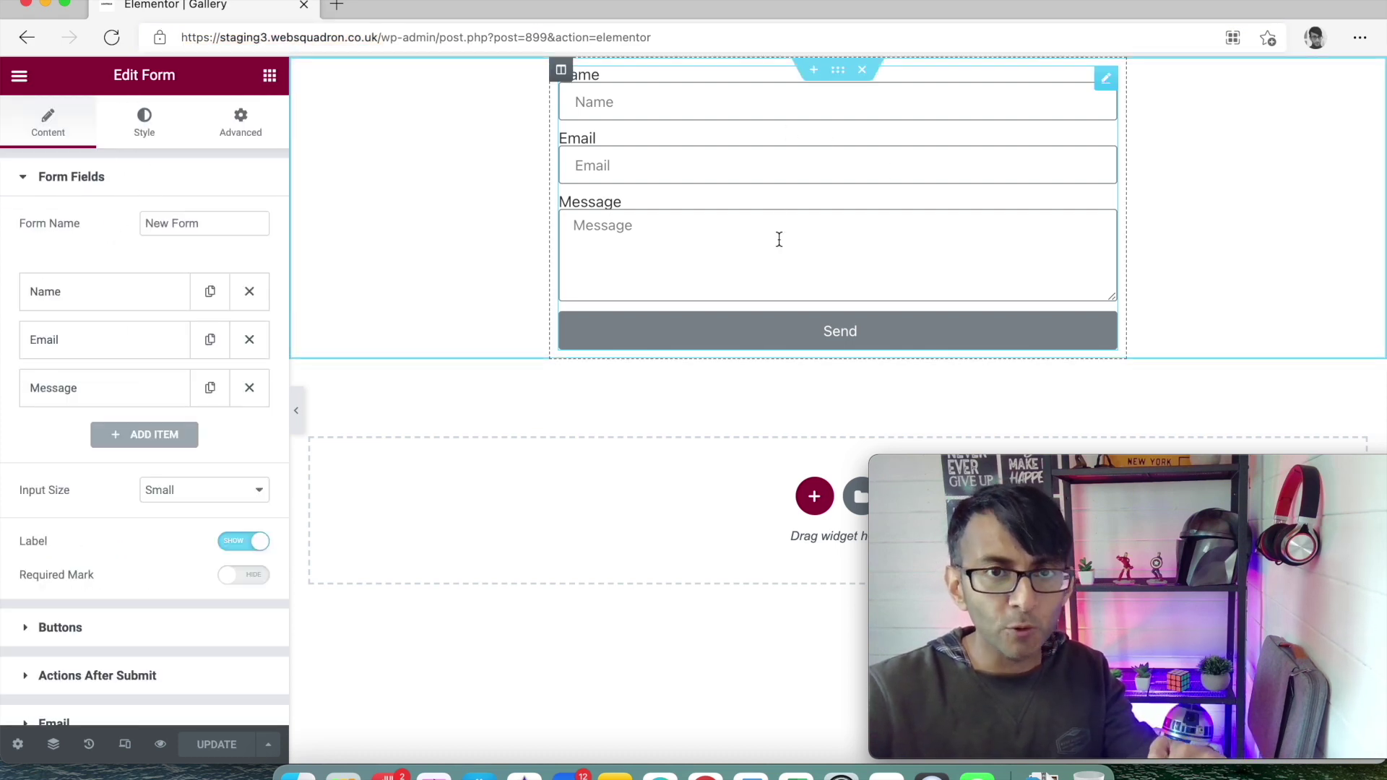
{"action": "left_click", "coordinate": [103, 296]}
{"action": "left_click", "coordinate": [121, 301]}
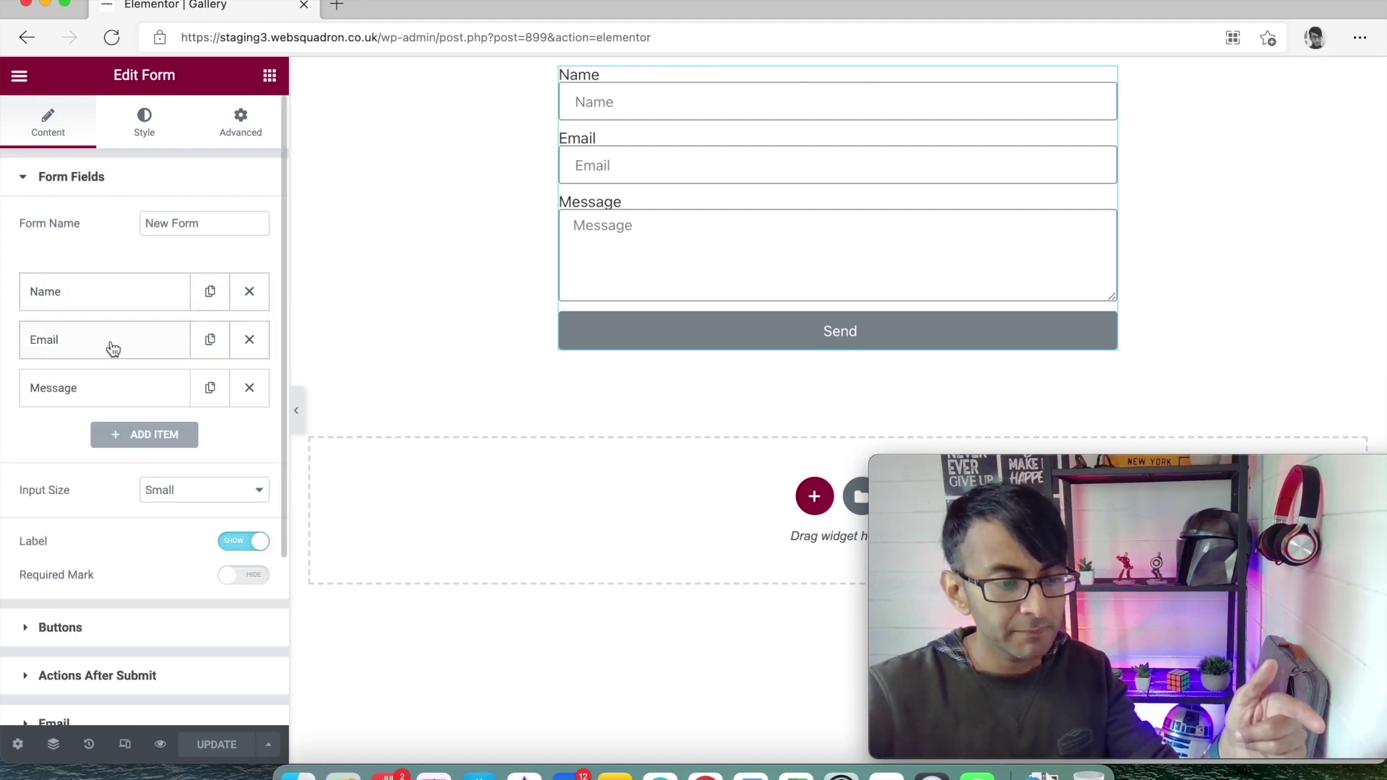
{"action": "left_click", "coordinate": [109, 342]}
{"action": "left_click", "coordinate": [110, 342]}
{"action": "left_click", "coordinate": [112, 394]}
{"action": "left_click", "coordinate": [112, 397]}
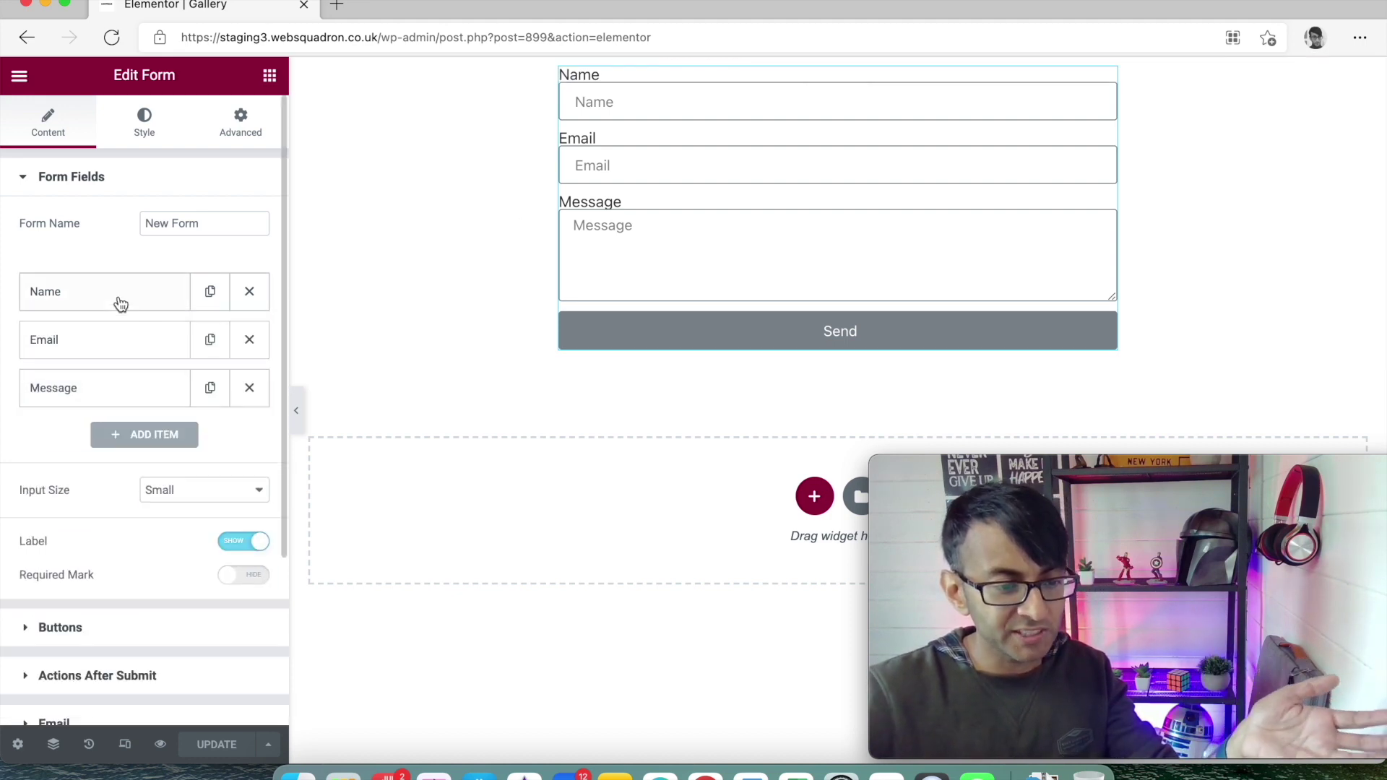
{"action": "left_click", "coordinate": [118, 297]}
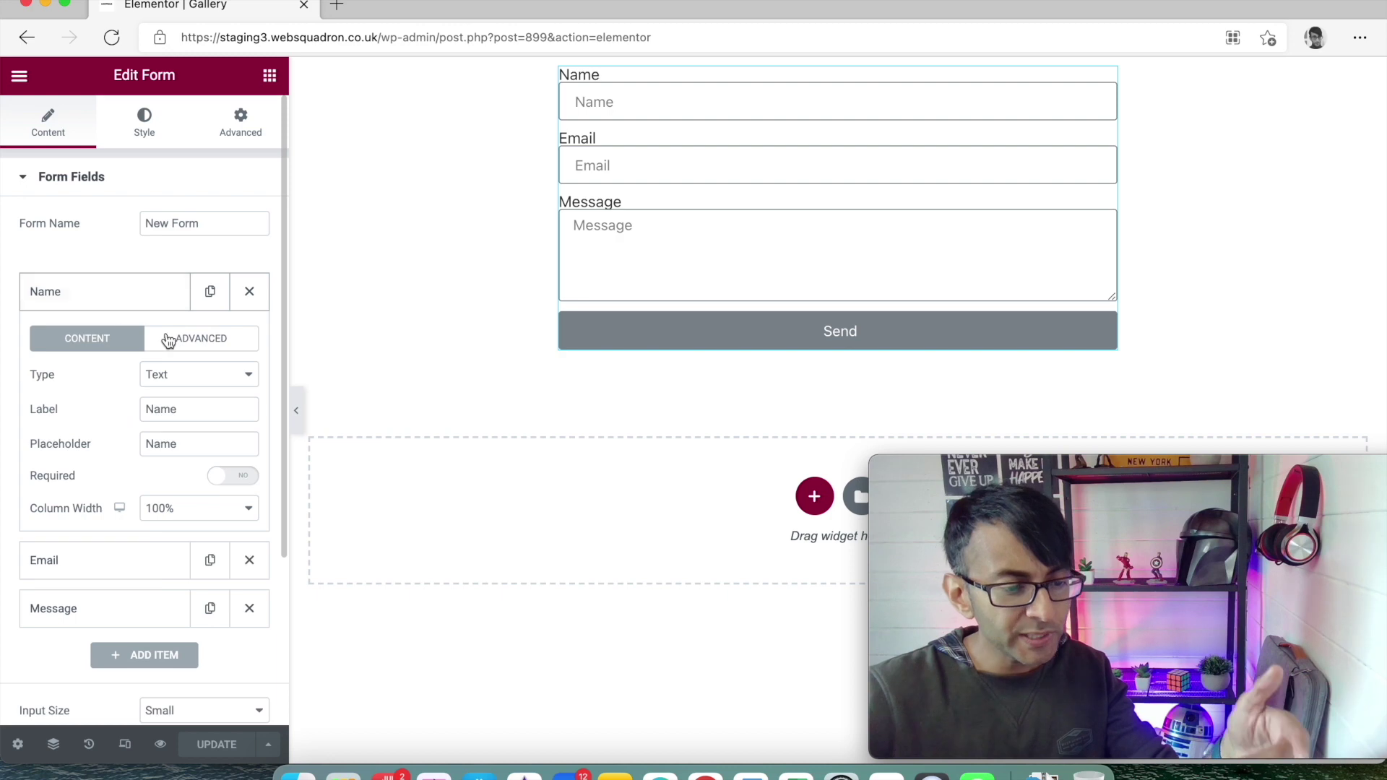
- Check the Name and Email fields' IDs and shortcodes in their Advanced tabs
{"action": "left_click", "coordinate": [220, 348]}
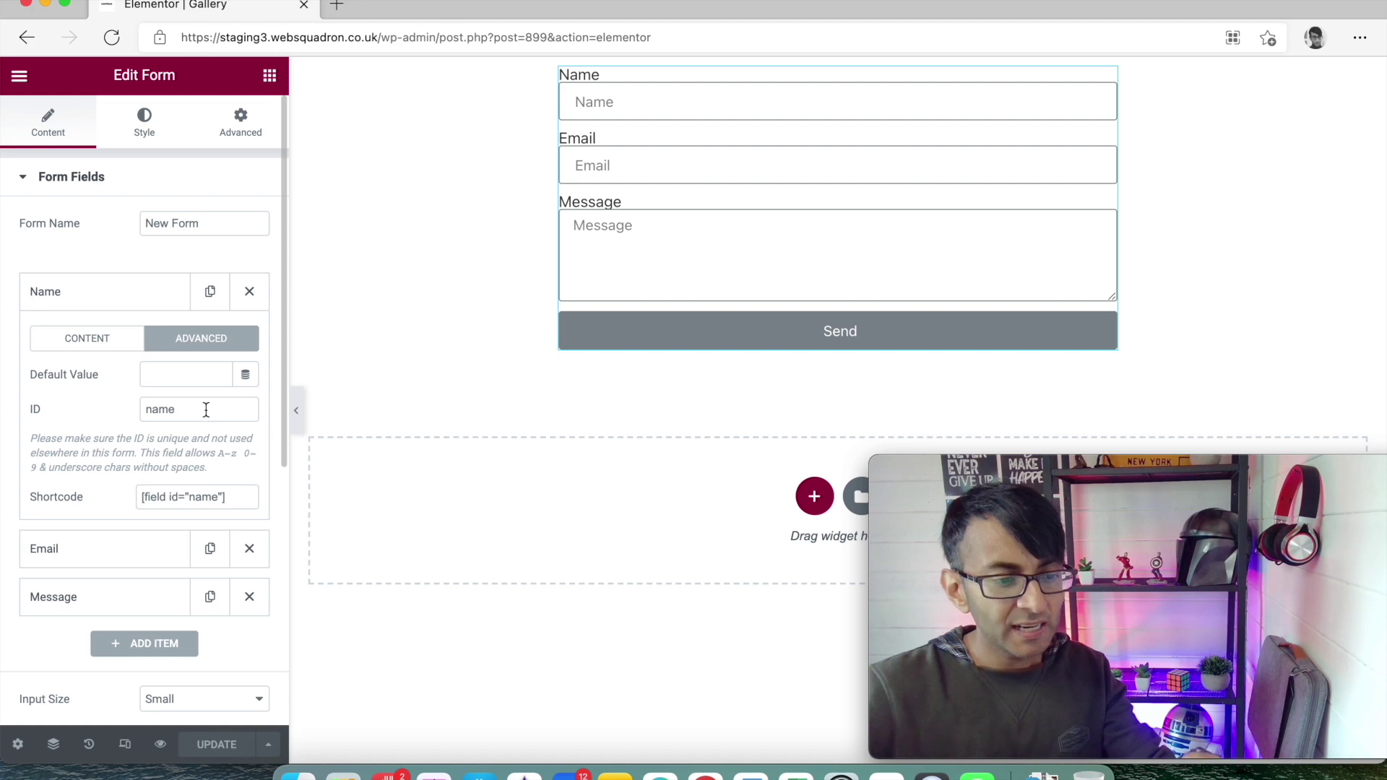
{"action": "left_click_drag", "start_coordinate": [205, 409], "coordinate": [150, 416]}
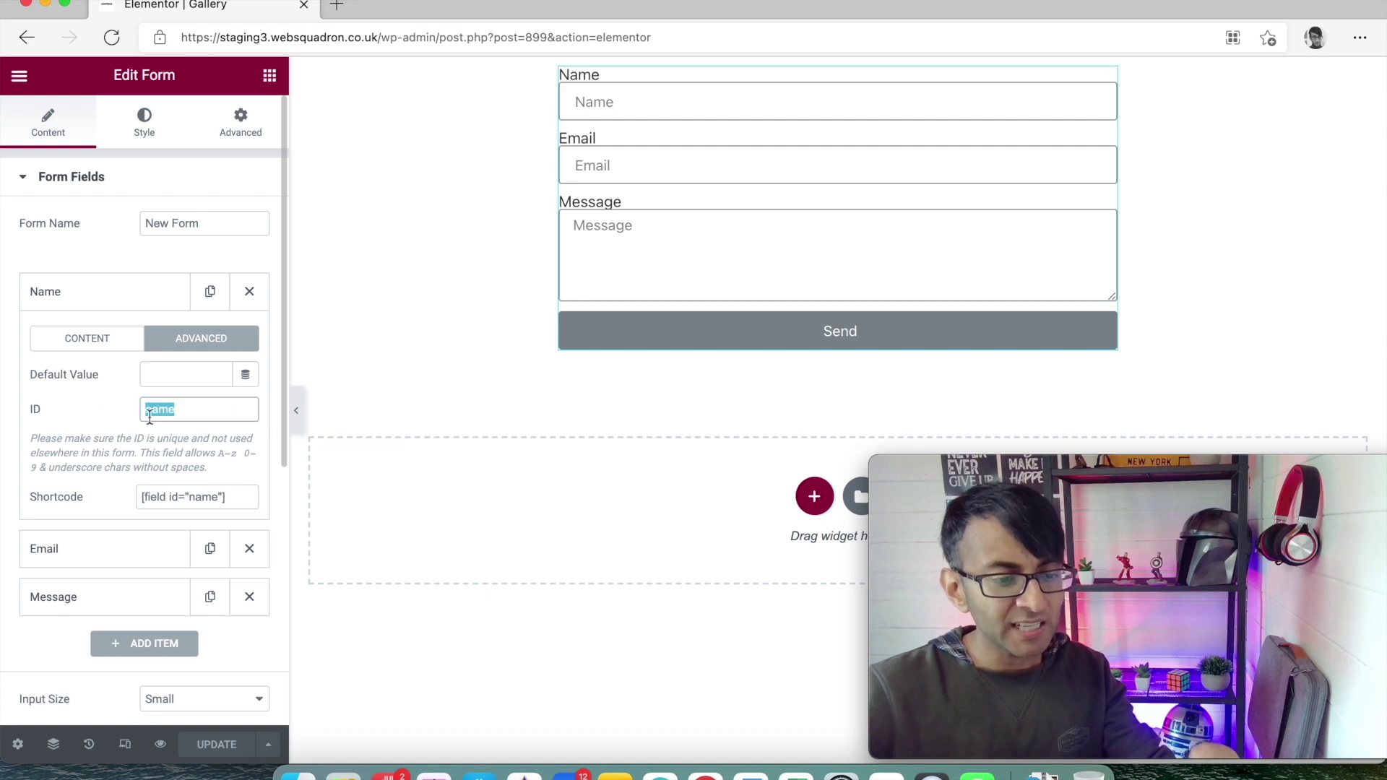
{"action": "left_click", "coordinate": [243, 496]}
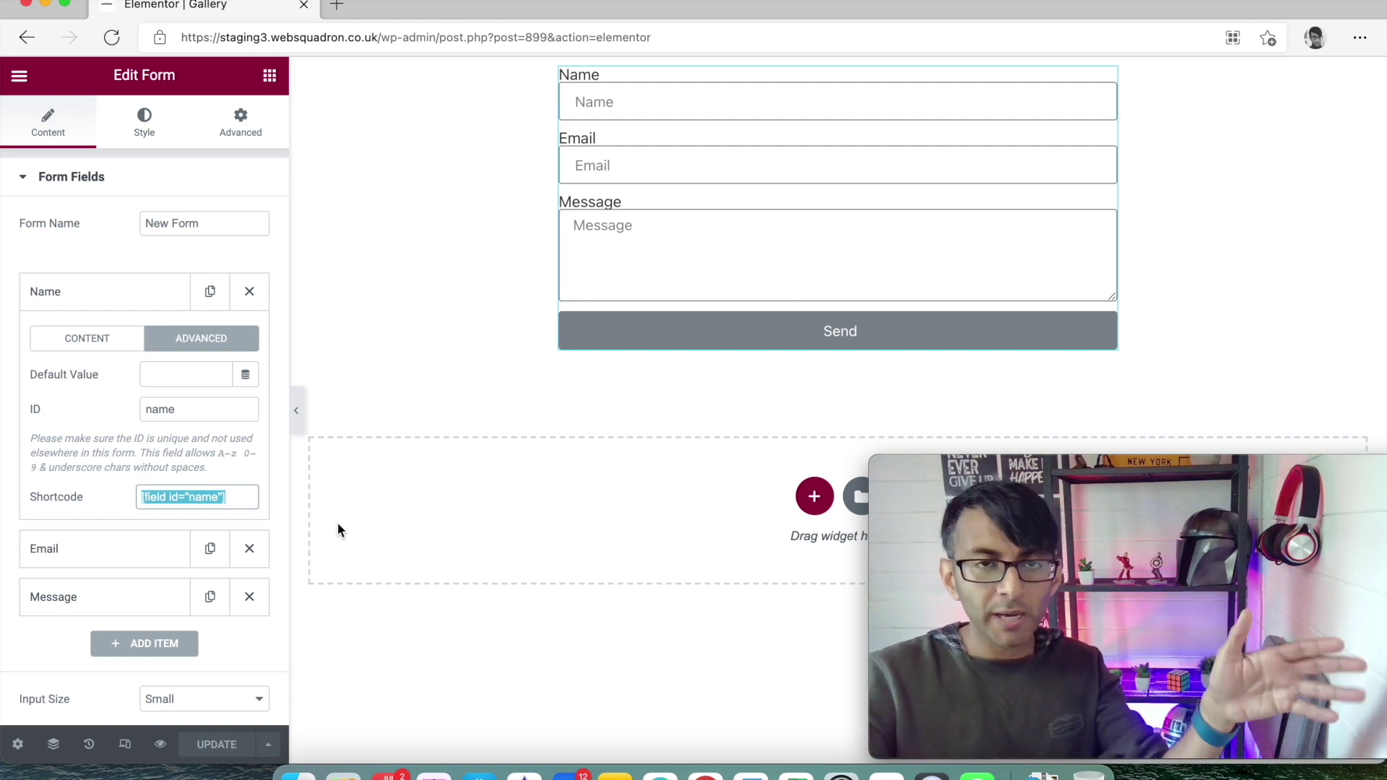
{"action": "left_click", "coordinate": [229, 504]}
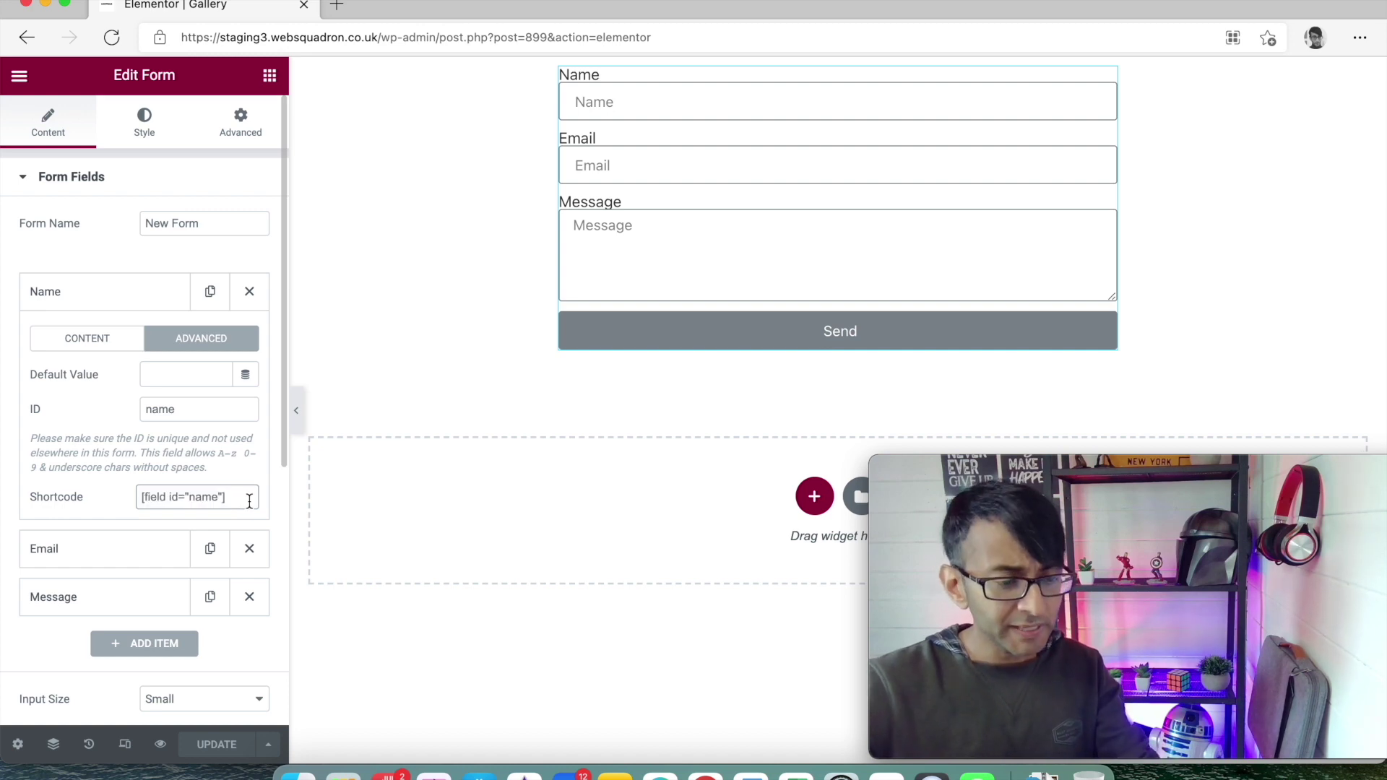
{"action": "left_click", "coordinate": [103, 289]}
{"action": "left_click", "coordinate": [96, 346]}
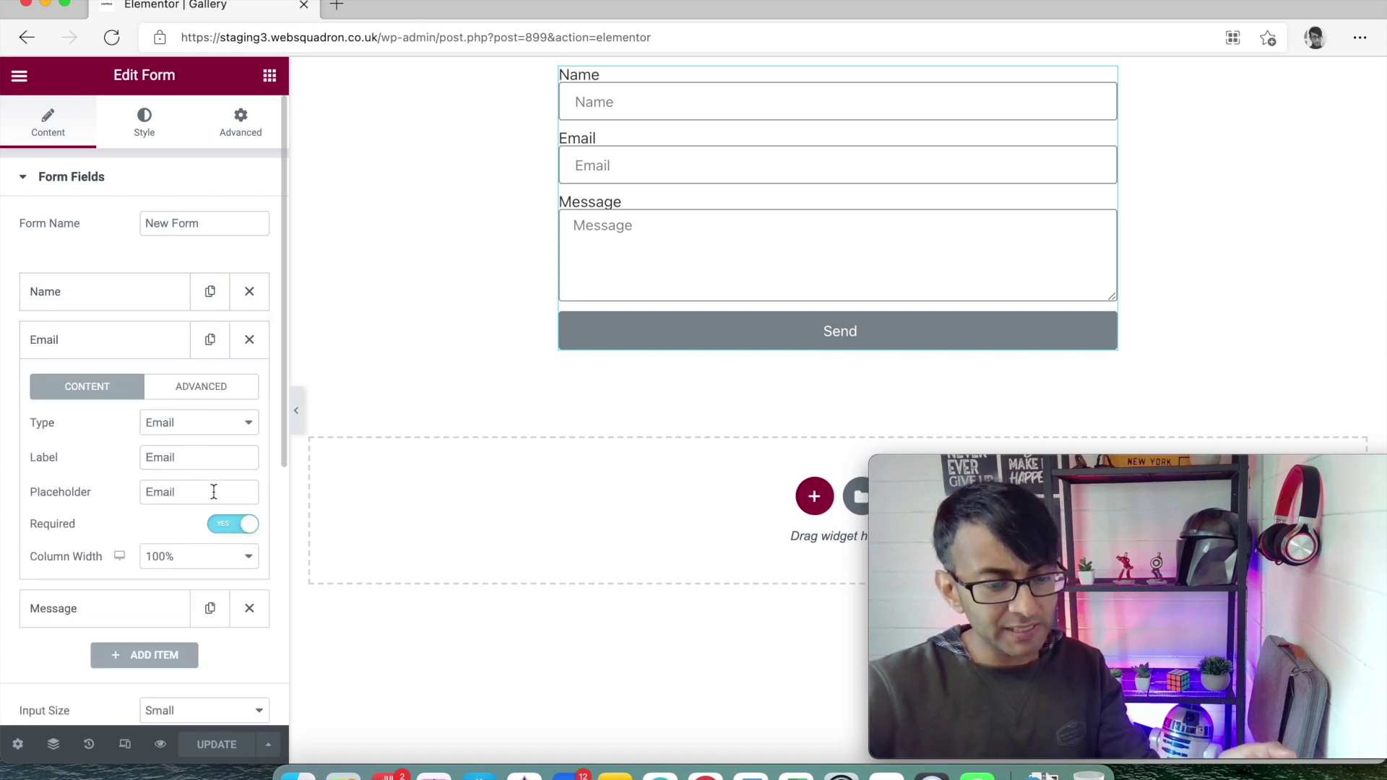
{"action": "left_click", "coordinate": [202, 388]}
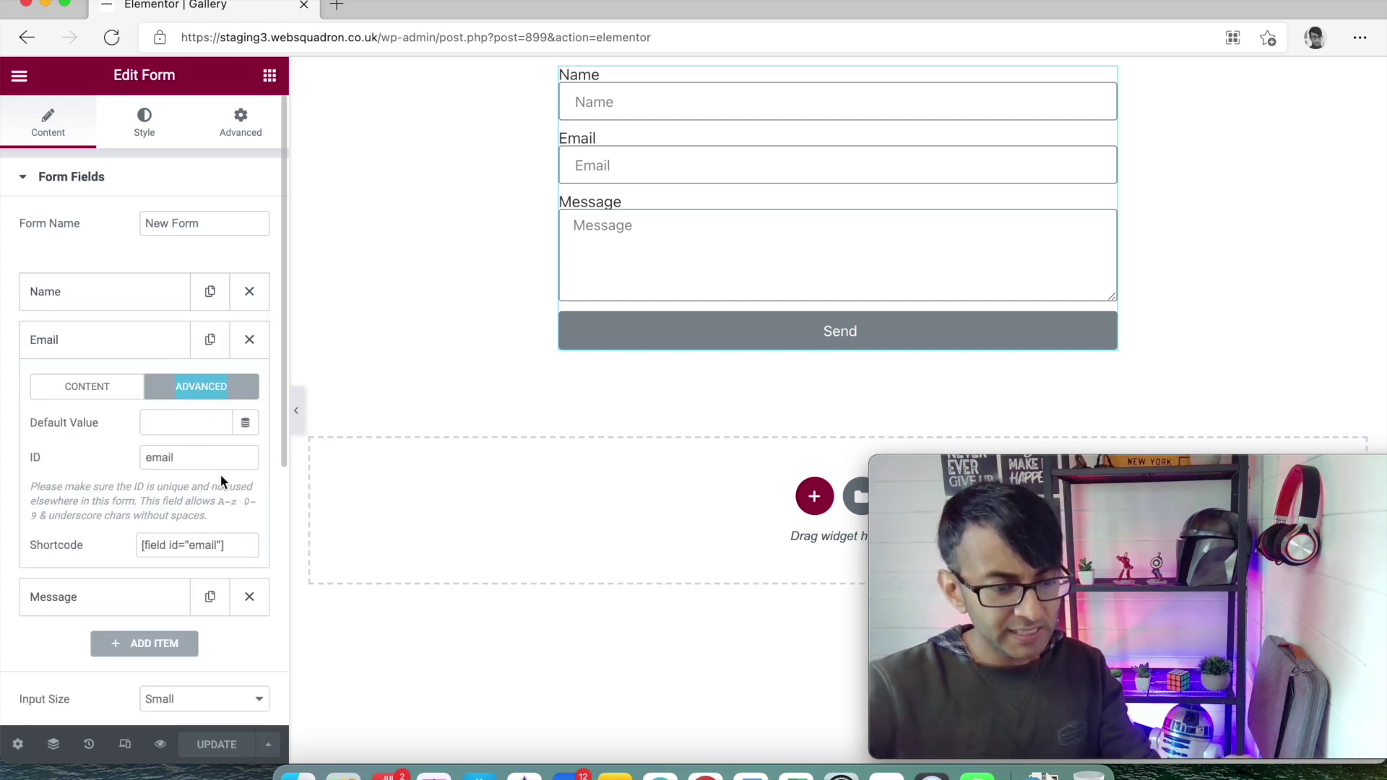
{"action": "left_click", "coordinate": [99, 346]}
- Change the Message field's ID to 'messages'
{"action": "left_click", "coordinate": [92, 398]}
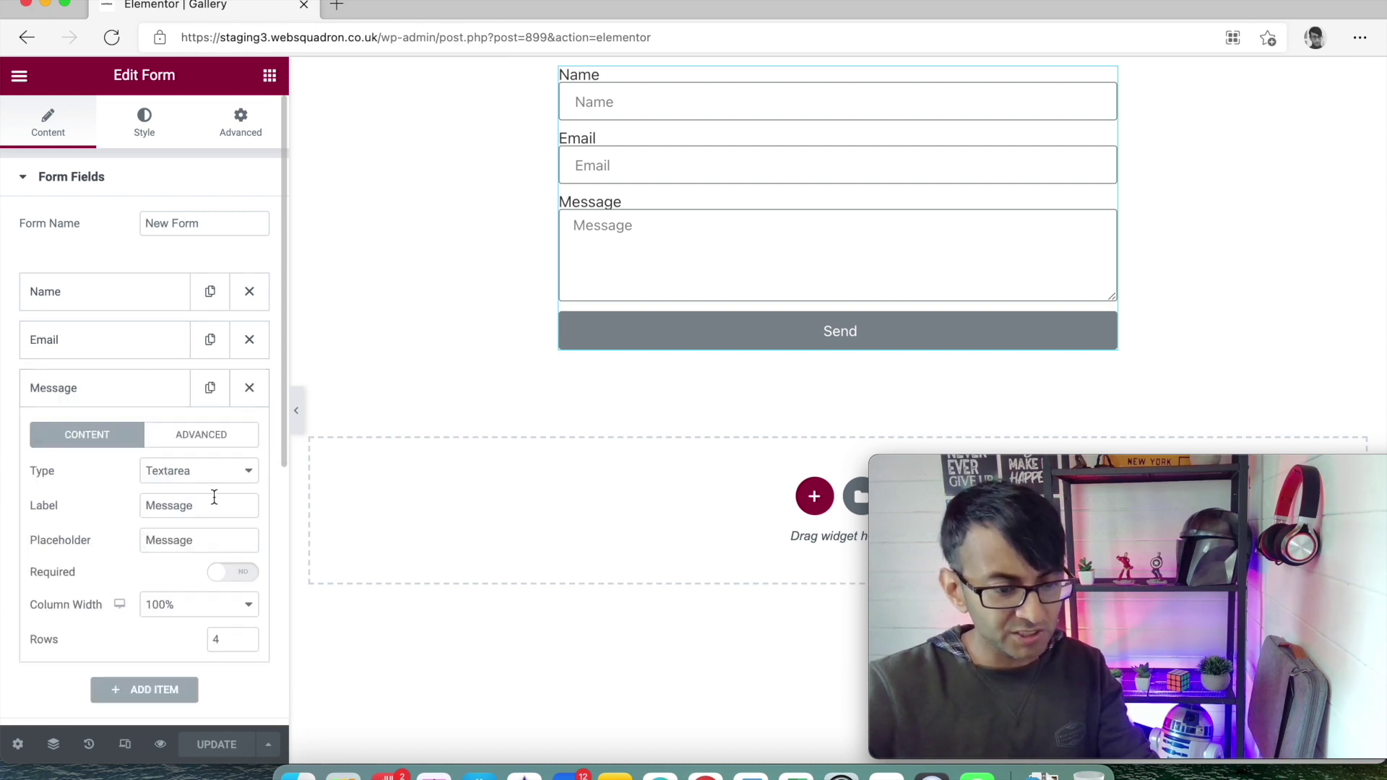
{"action": "left_click", "coordinate": [222, 442]}
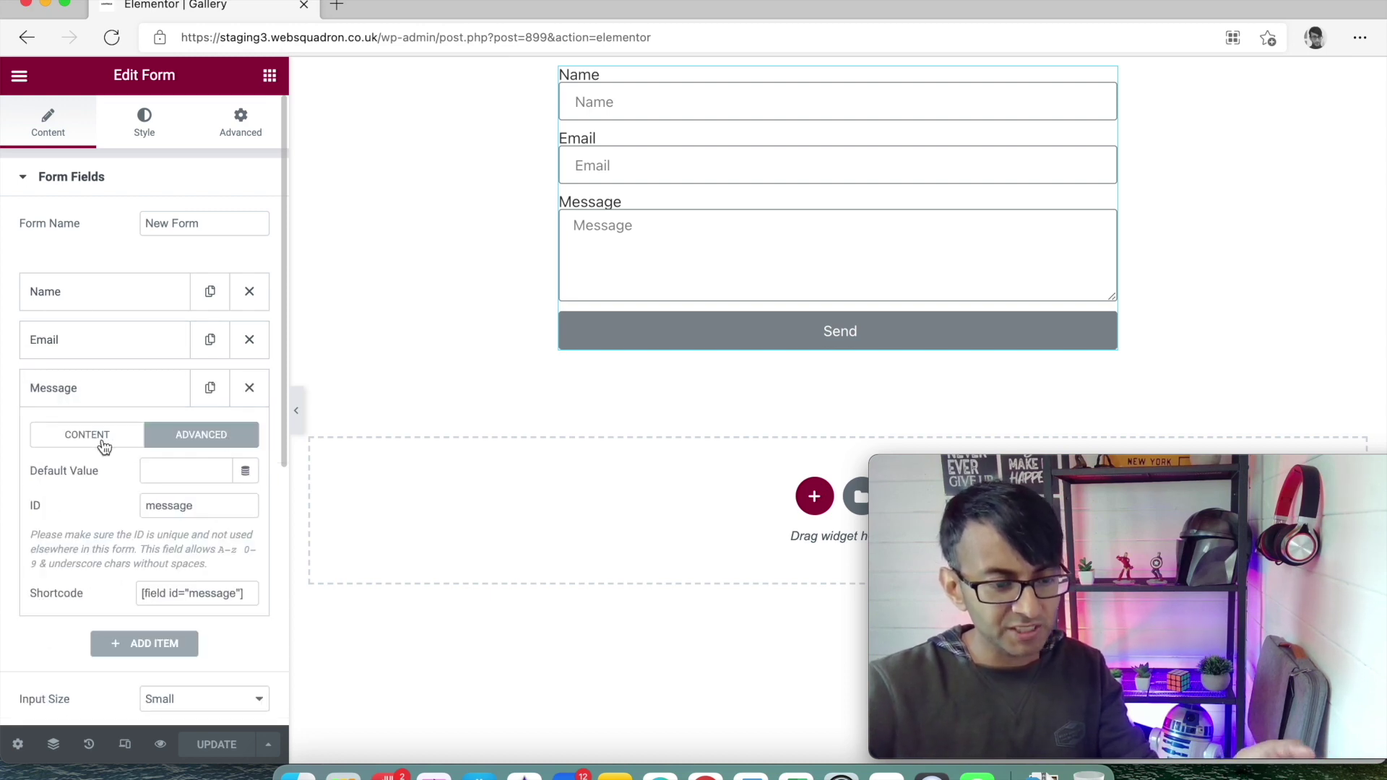
{"action": "left_click", "coordinate": [215, 506]}
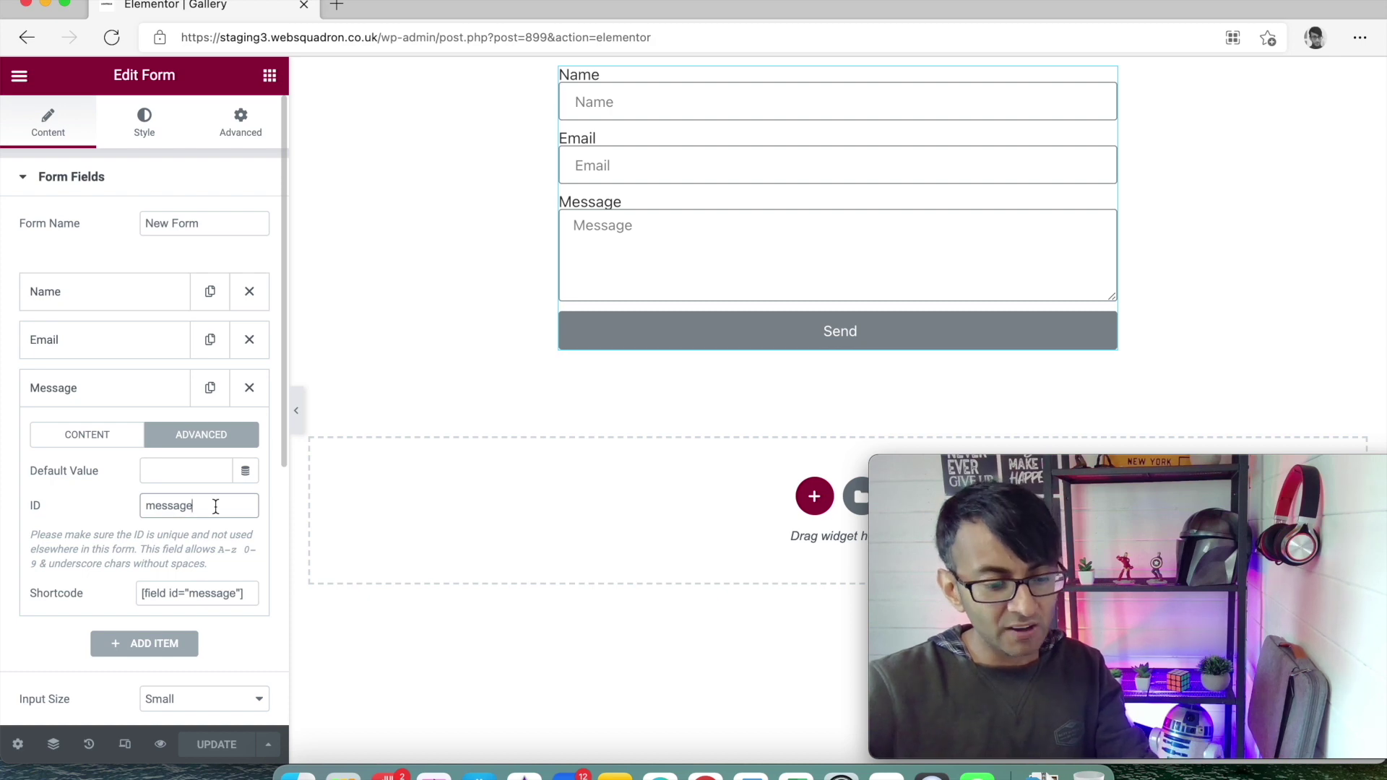
{"action": "type", "text": "s"}
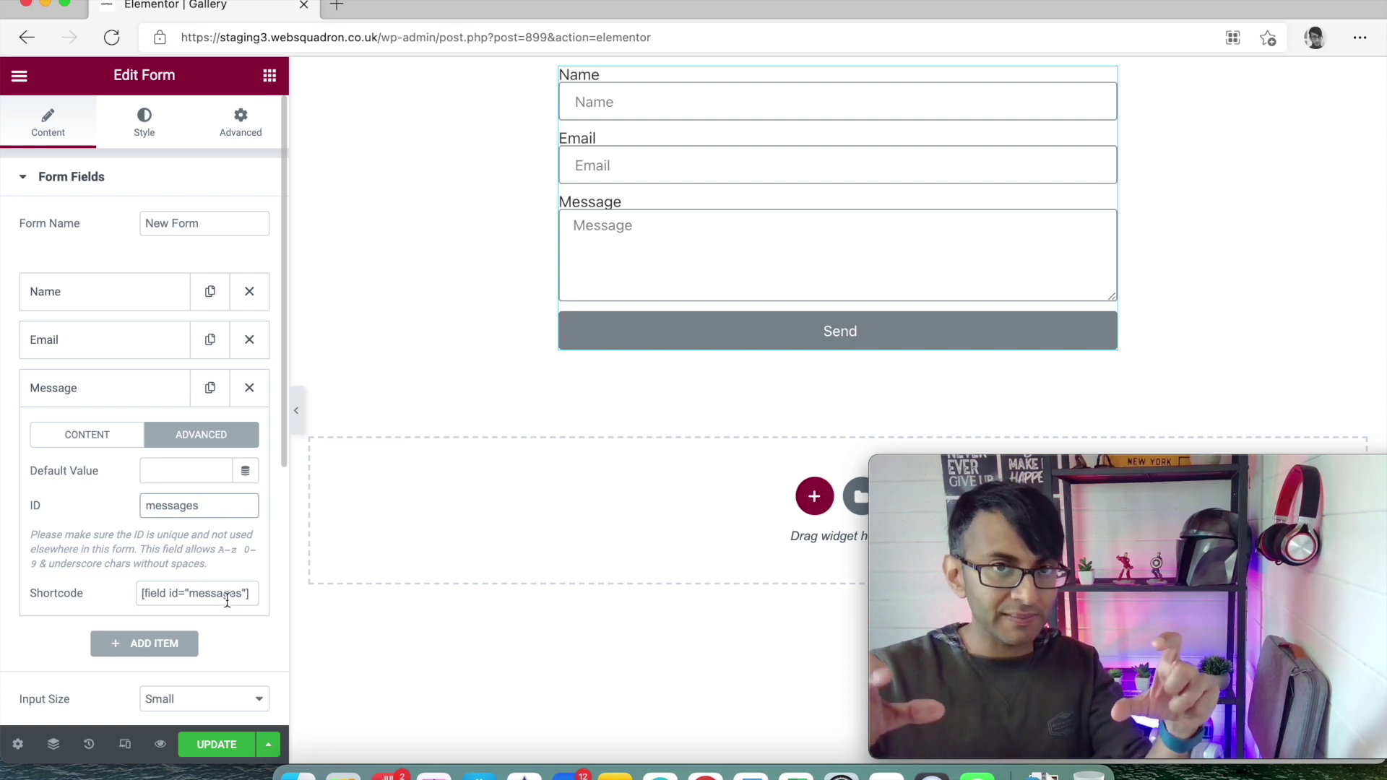
- Copy the Name field's shortcode [field id="name"]
{"action": "left_click", "coordinate": [165, 300]}
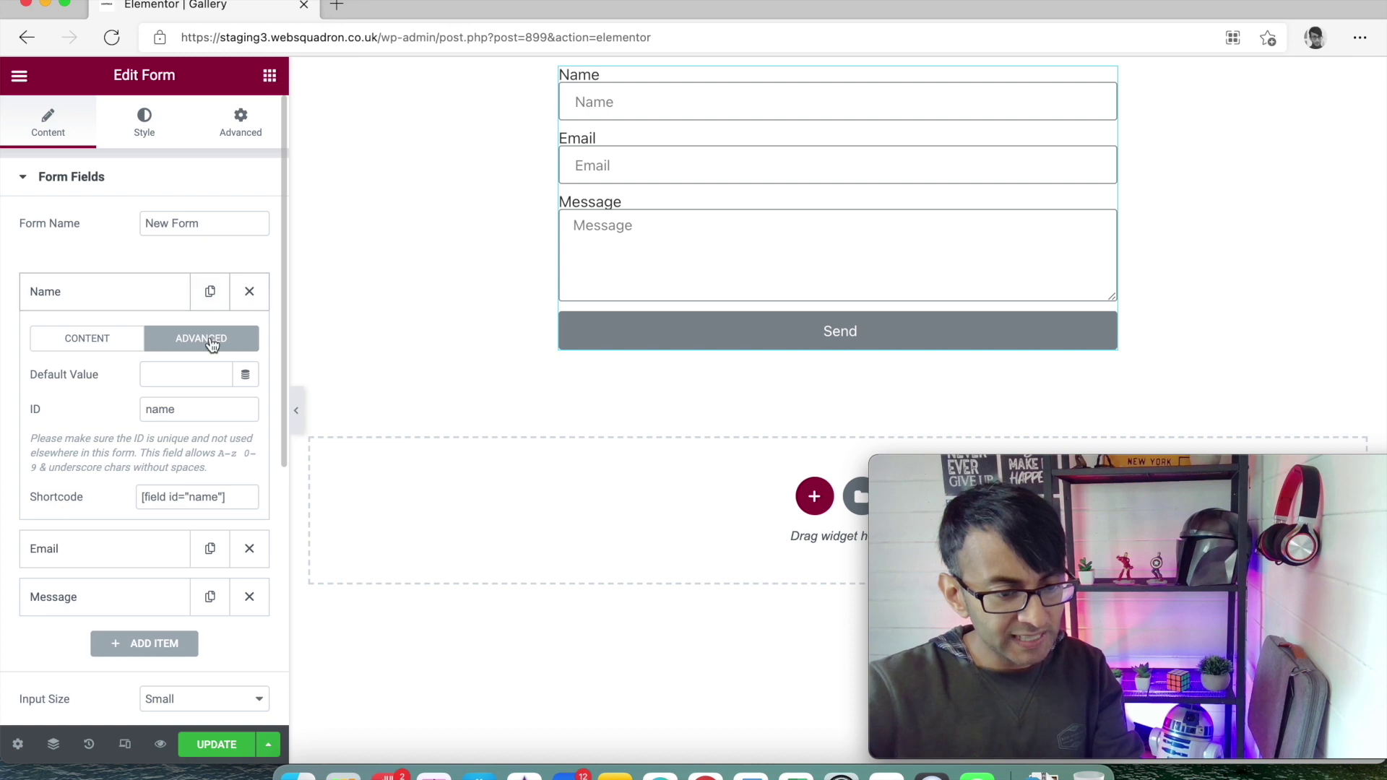
{"action": "left_click", "coordinate": [193, 497]}
{"action": "key", "text": "super+c"}
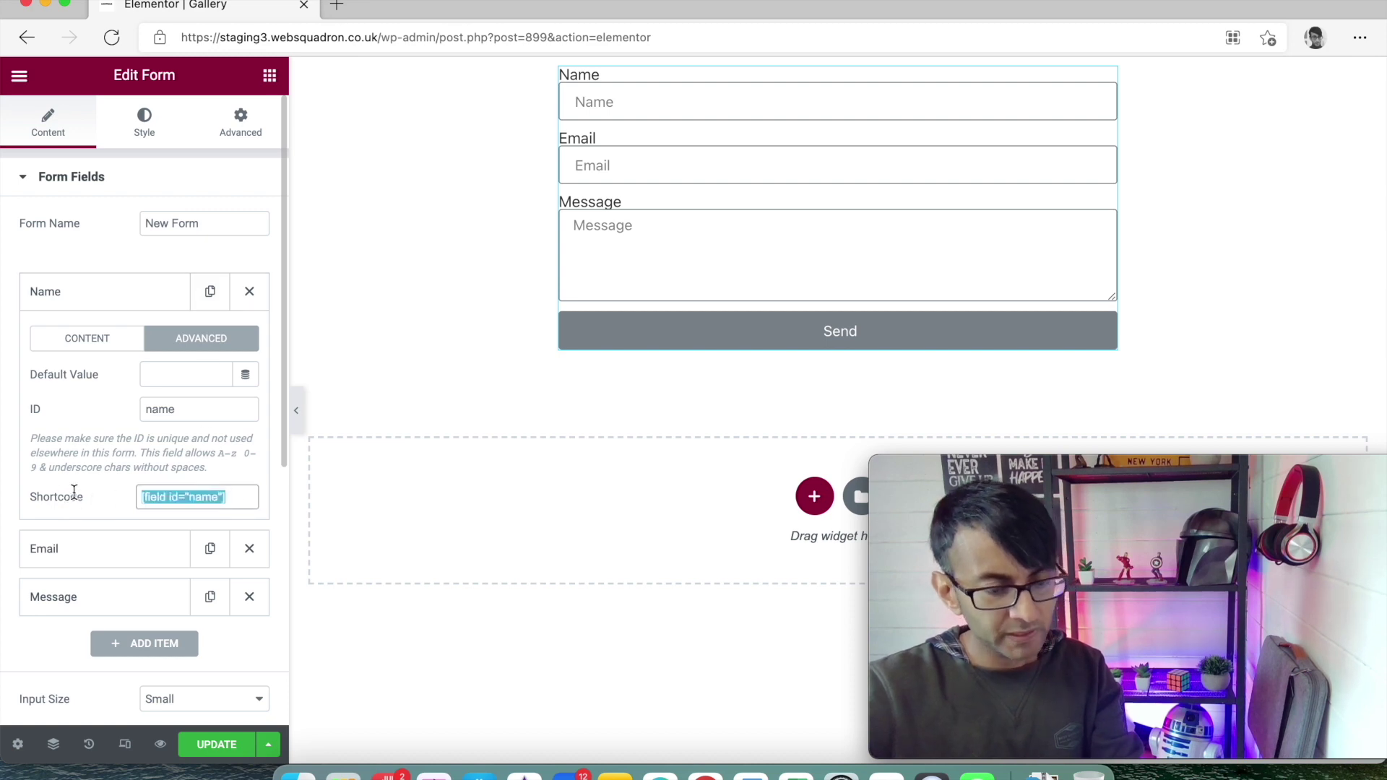
{"action": "scroll", "coordinate": [149, 462], "scroll_direction": "down", "scroll_amount": 5}
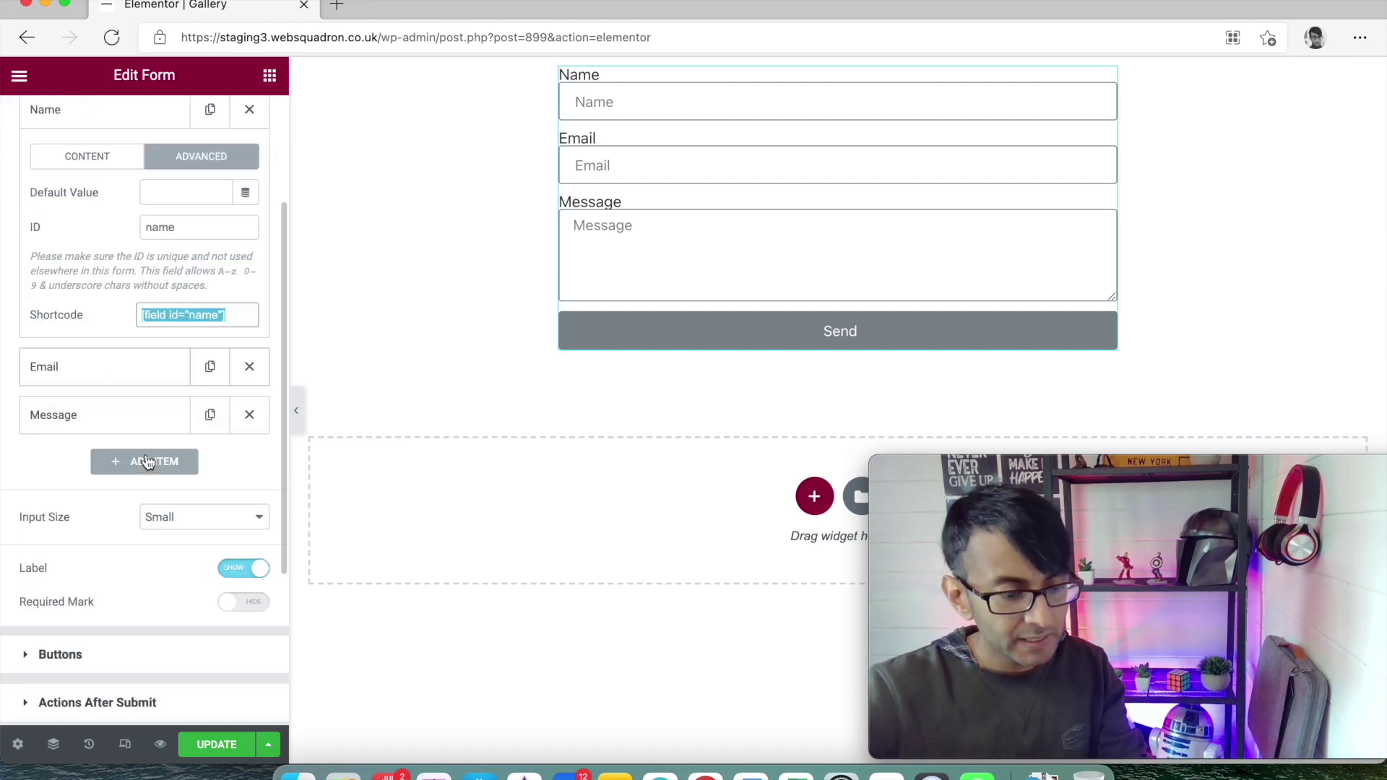
{"action": "scroll", "coordinate": [147, 461], "scroll_direction": "down", "scroll_amount": 6}
- Replace "Web Squadron" in the email subject with the pasted [field id="name"] shortcode
{"action": "left_click", "coordinate": [124, 506]}
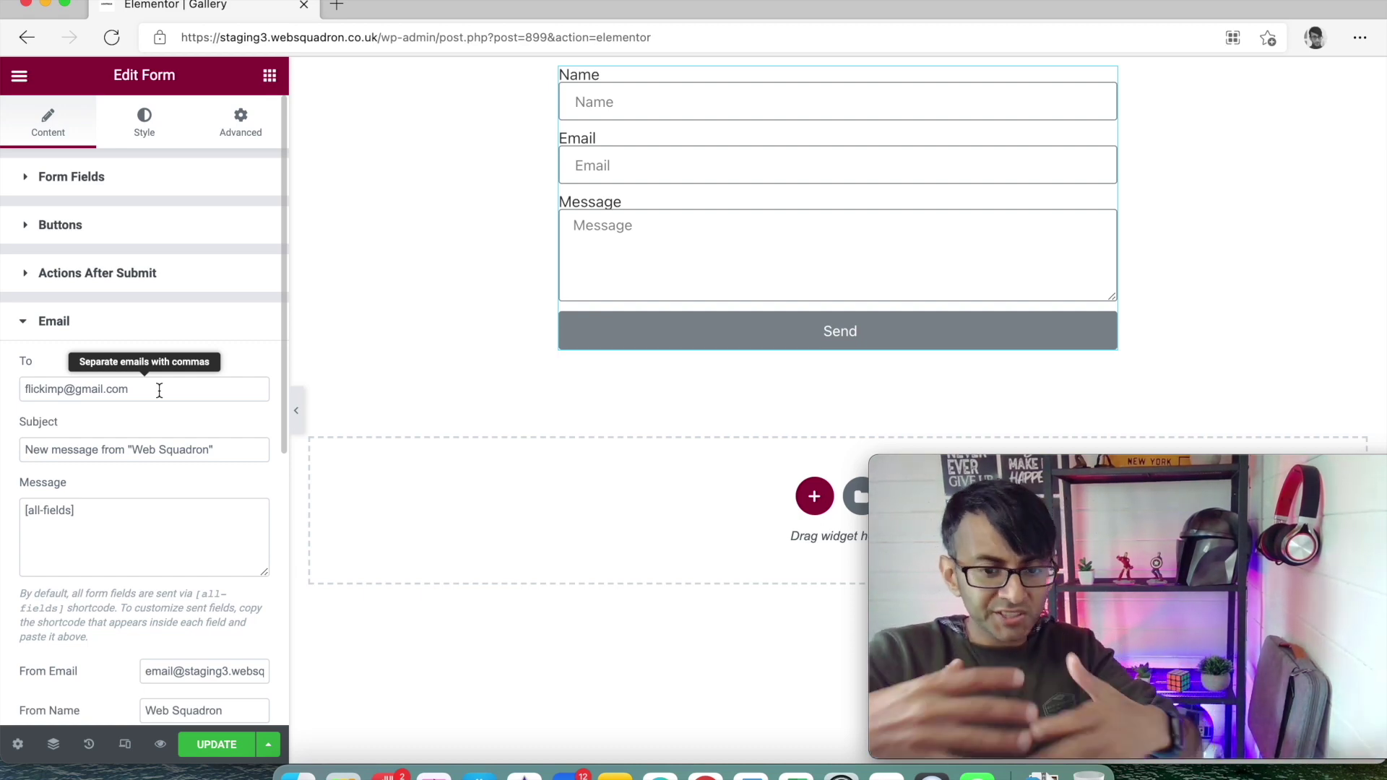
{"action": "triple_click", "coordinate": [238, 449]}
{"action": "left_click", "coordinate": [247, 449]}
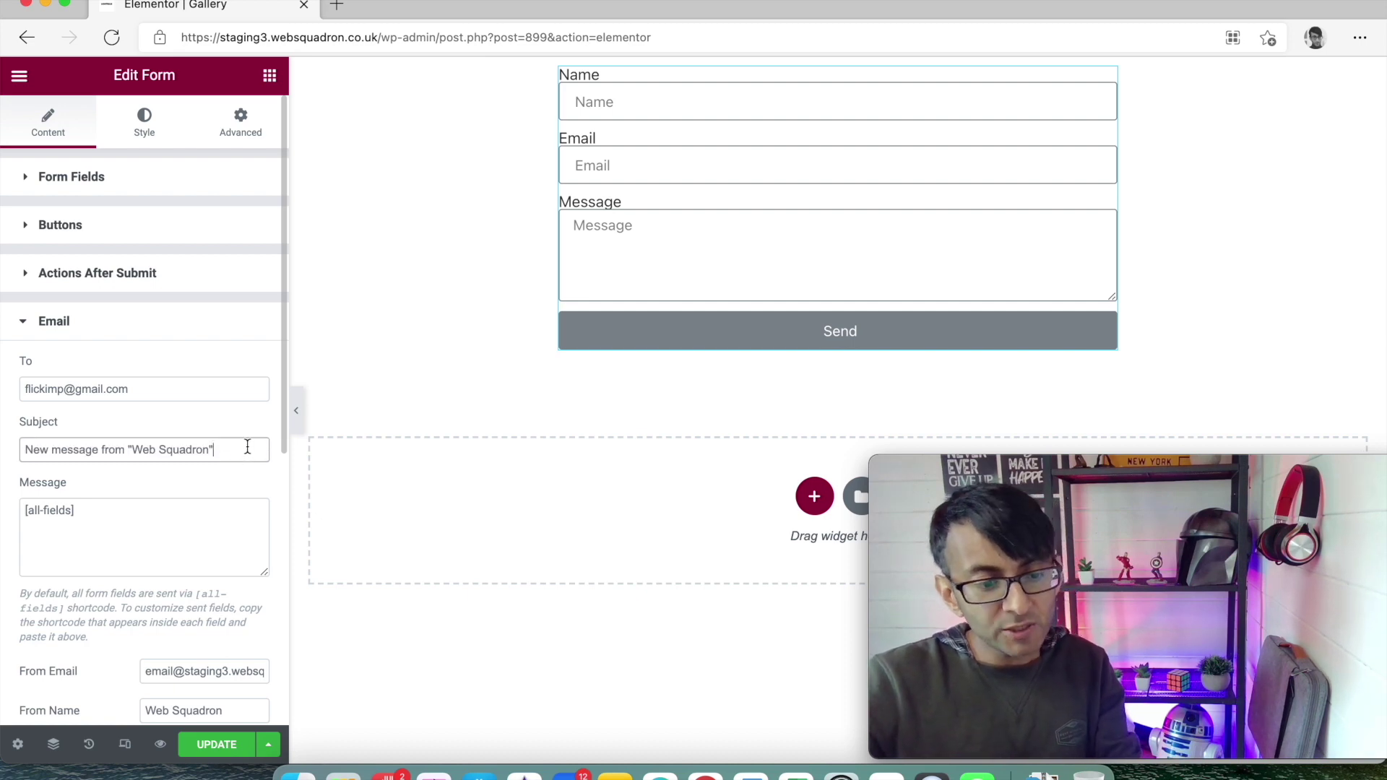
{"action": "left_click_drag", "start_coordinate": [249, 448], "coordinate": [37, 430]}
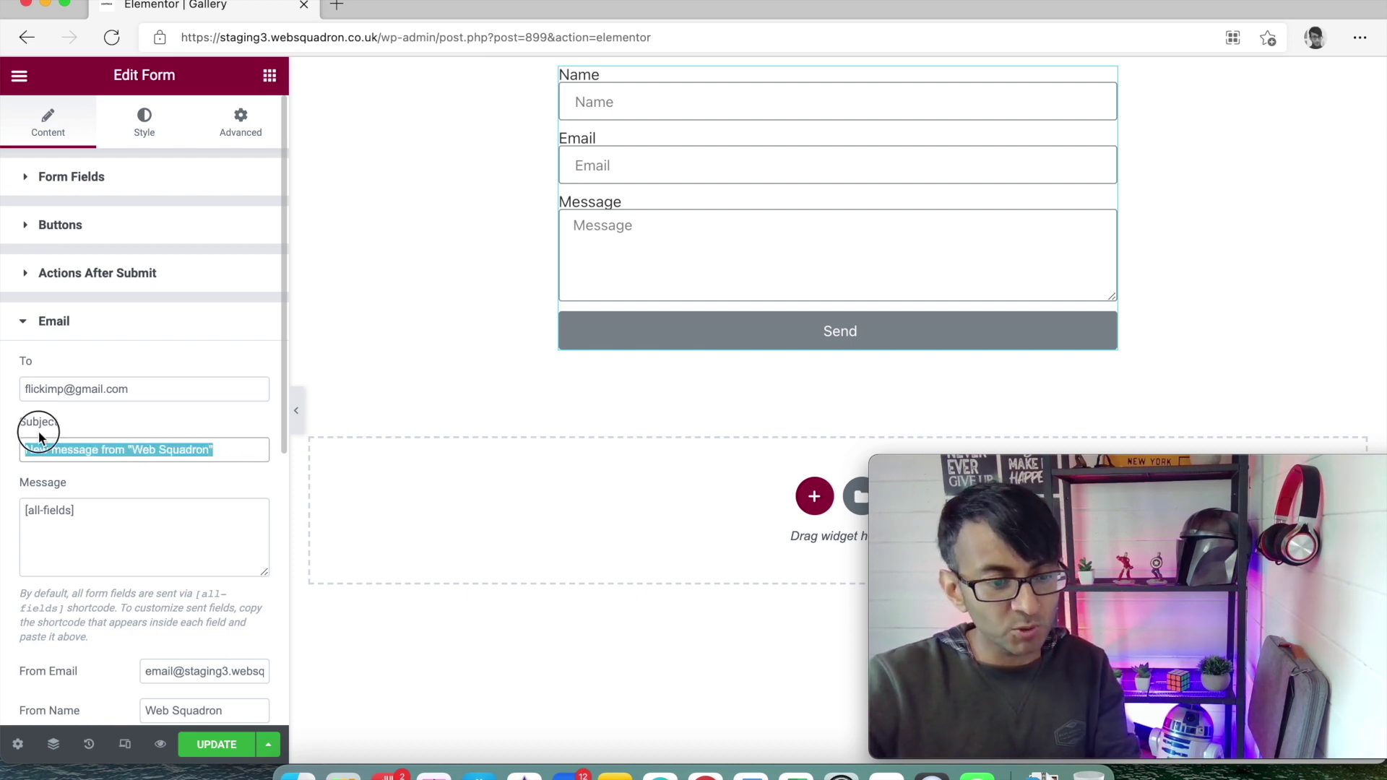
{"action": "left_click", "coordinate": [94, 450]}
{"action": "left_click", "coordinate": [132, 450]}
{"action": "left_click_drag", "start_coordinate": [133, 449], "coordinate": [251, 448]}
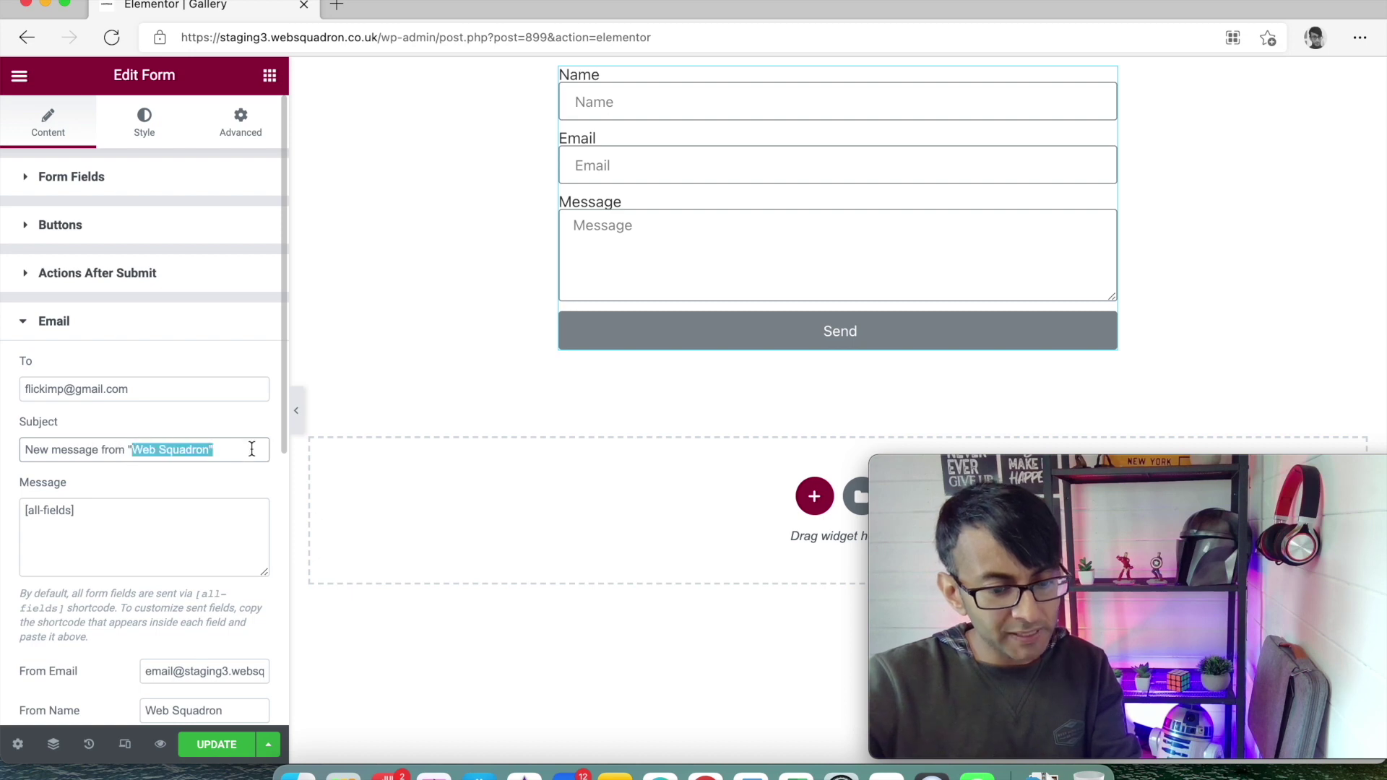
{"action": "key", "text": "BackSpace"}
{"action": "key", "text": "super+v"}
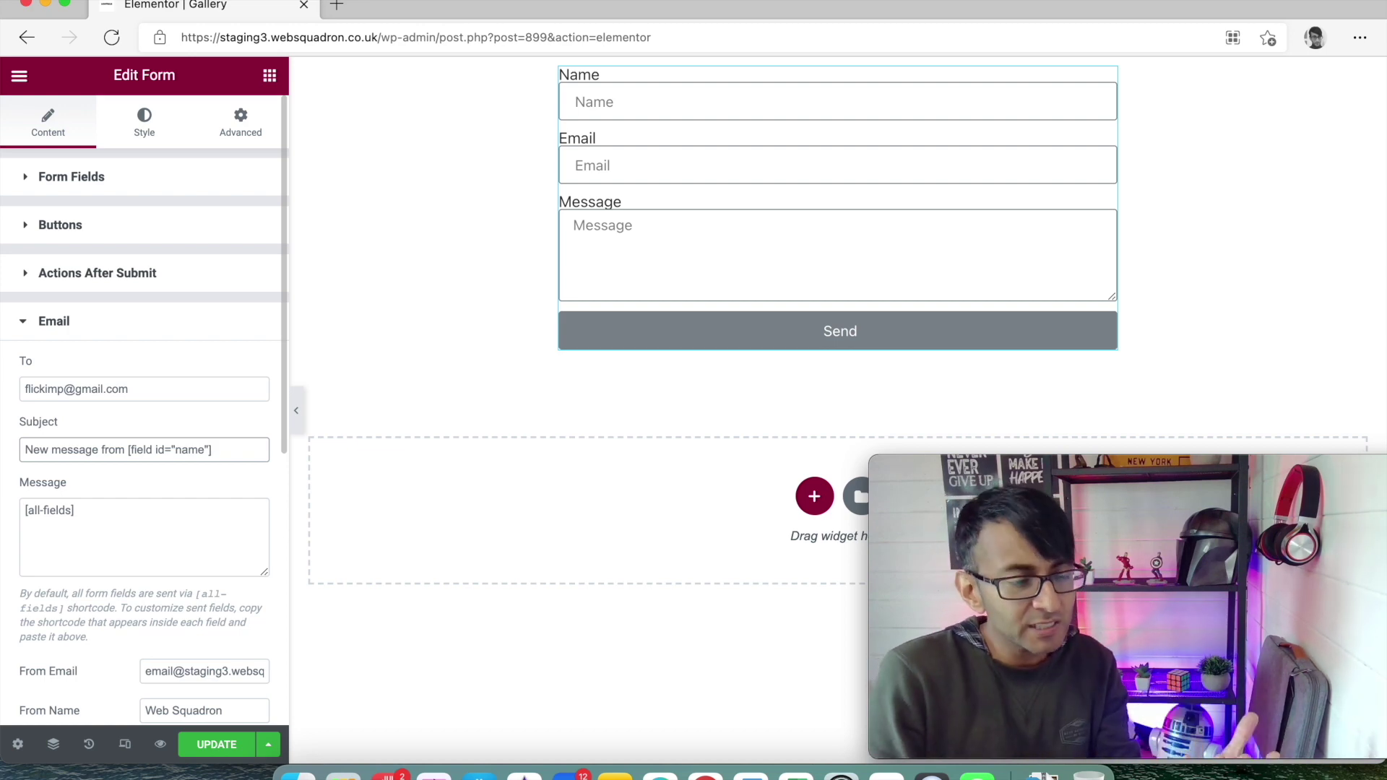
{"action": "left_click", "coordinate": [205, 545]}
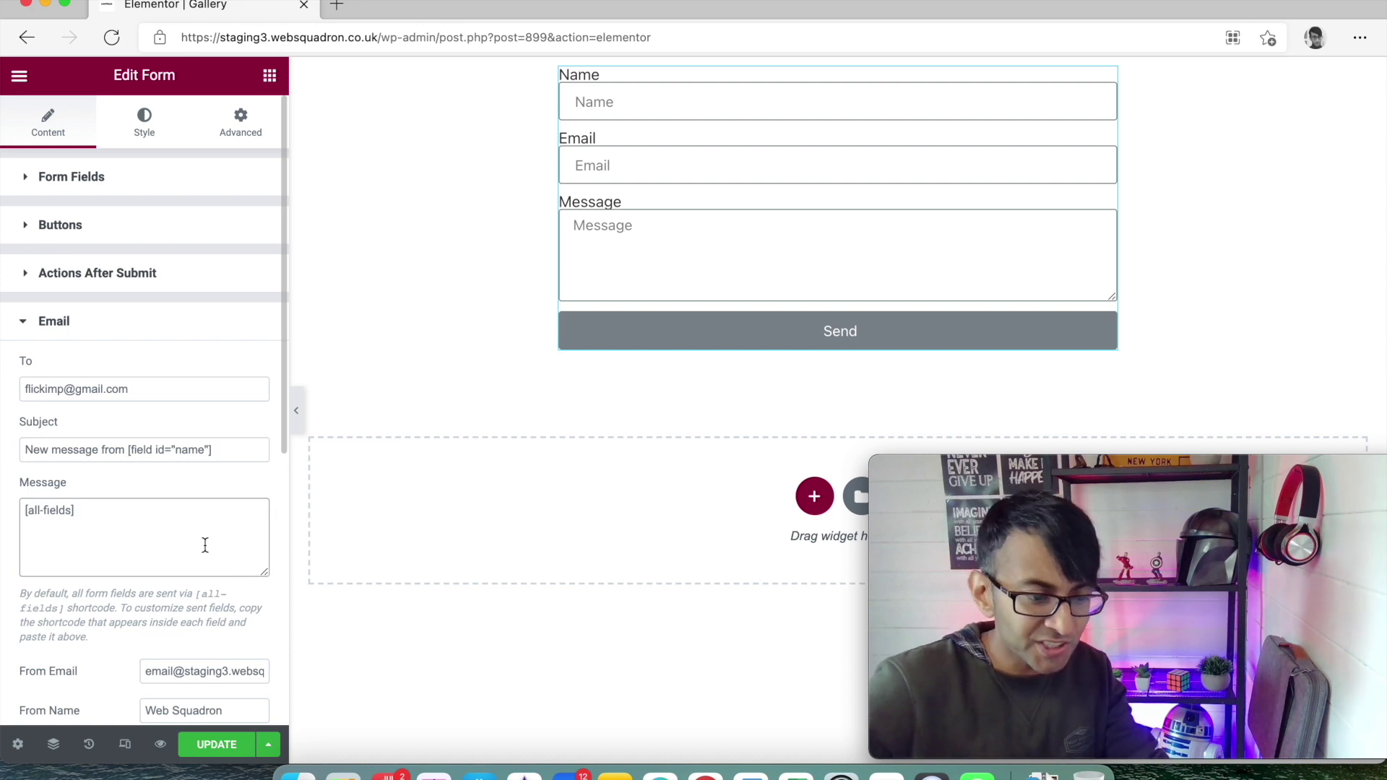
- Replace [all-fields] in the message body with 'Name:' and 'Email:' lines carrying pasted shortcodes
{"action": "left_click_drag", "start_coordinate": [169, 519], "coordinate": [4, 513]}
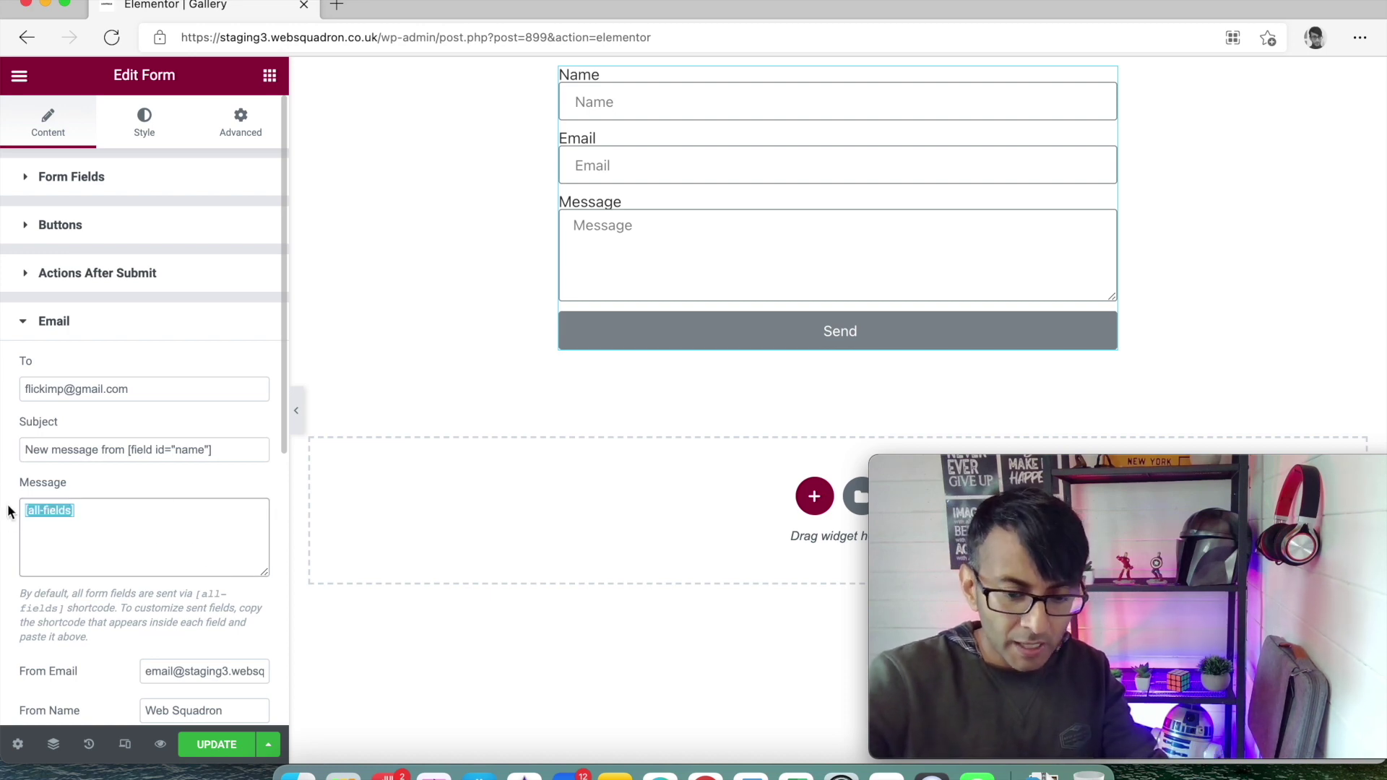
{"action": "key", "text": "BackSpace"}
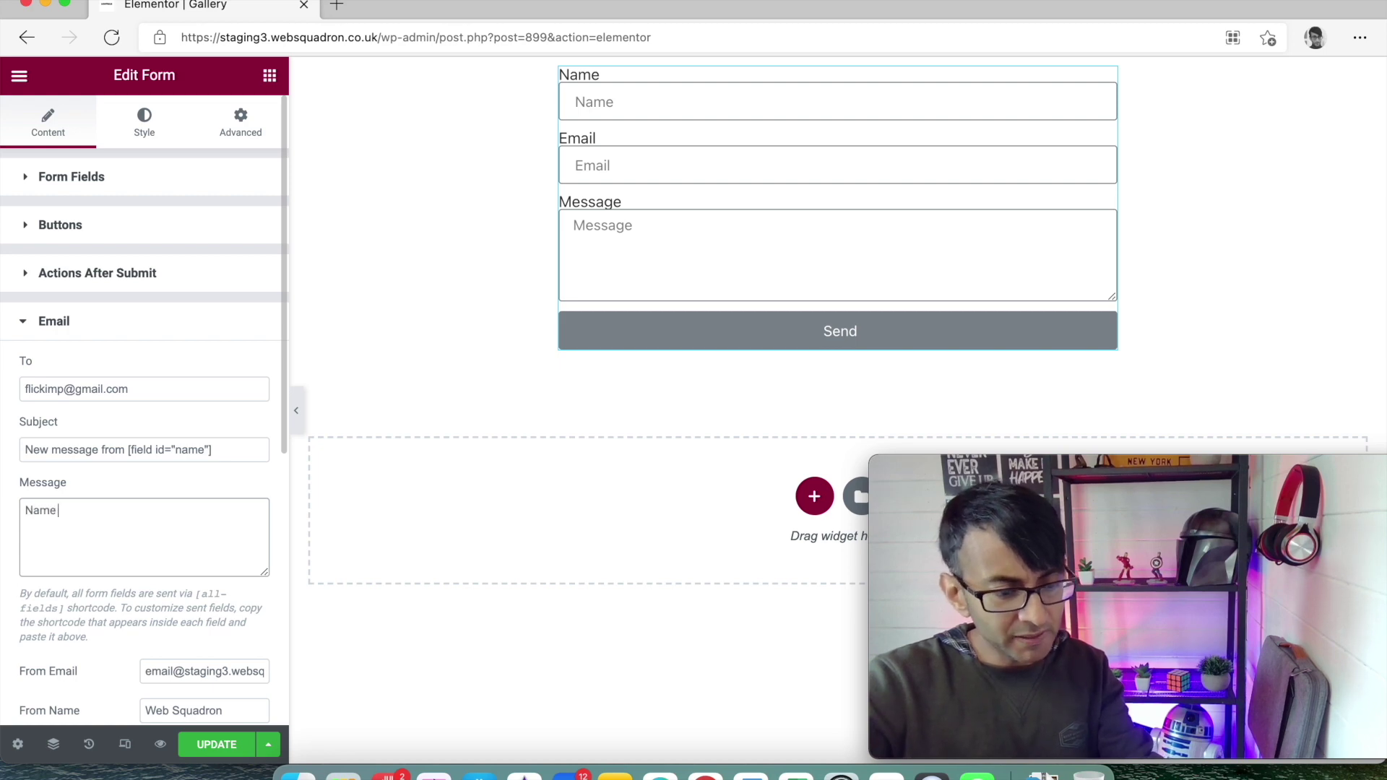
{"action": "type", "text": "Name:"}
{"action": "type", "text": "[field id=\"name\"]"}
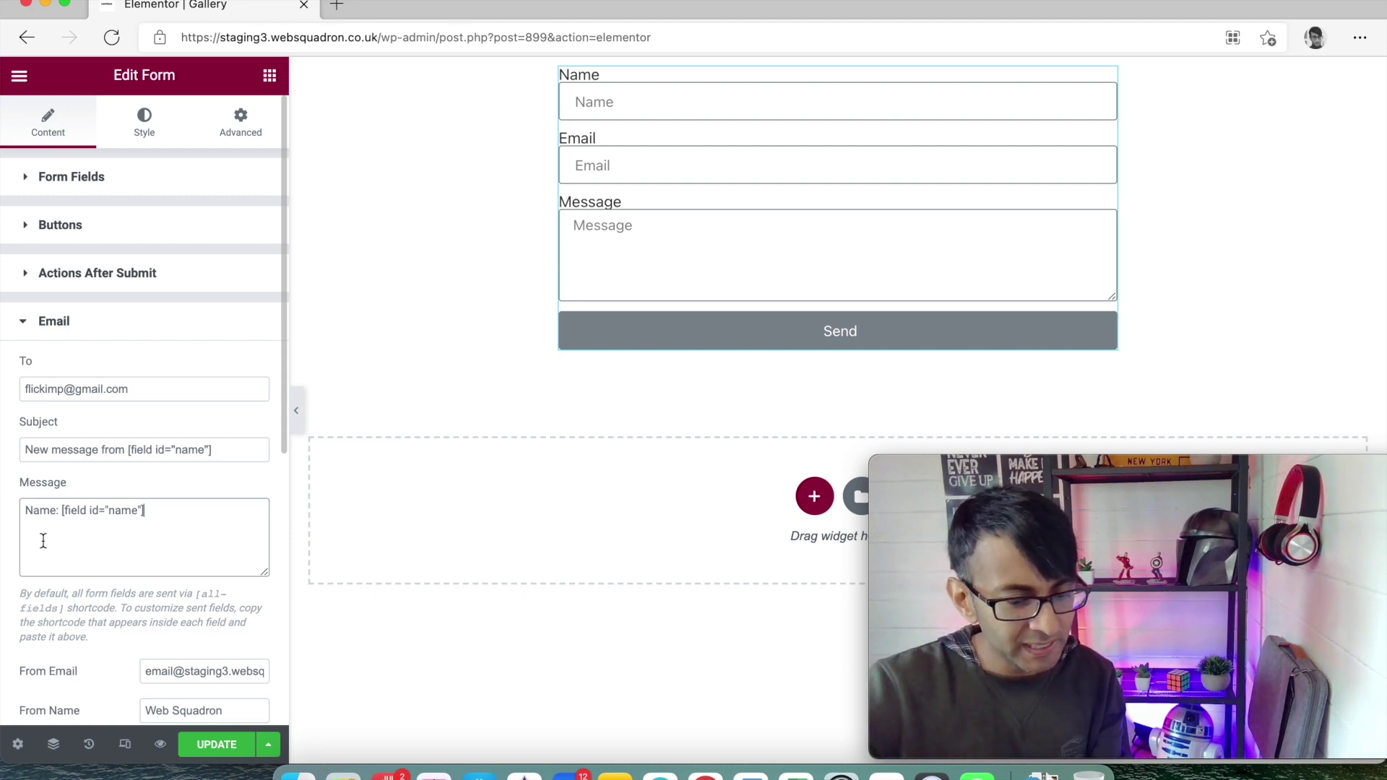
{"action": "type", "text": "Email"}
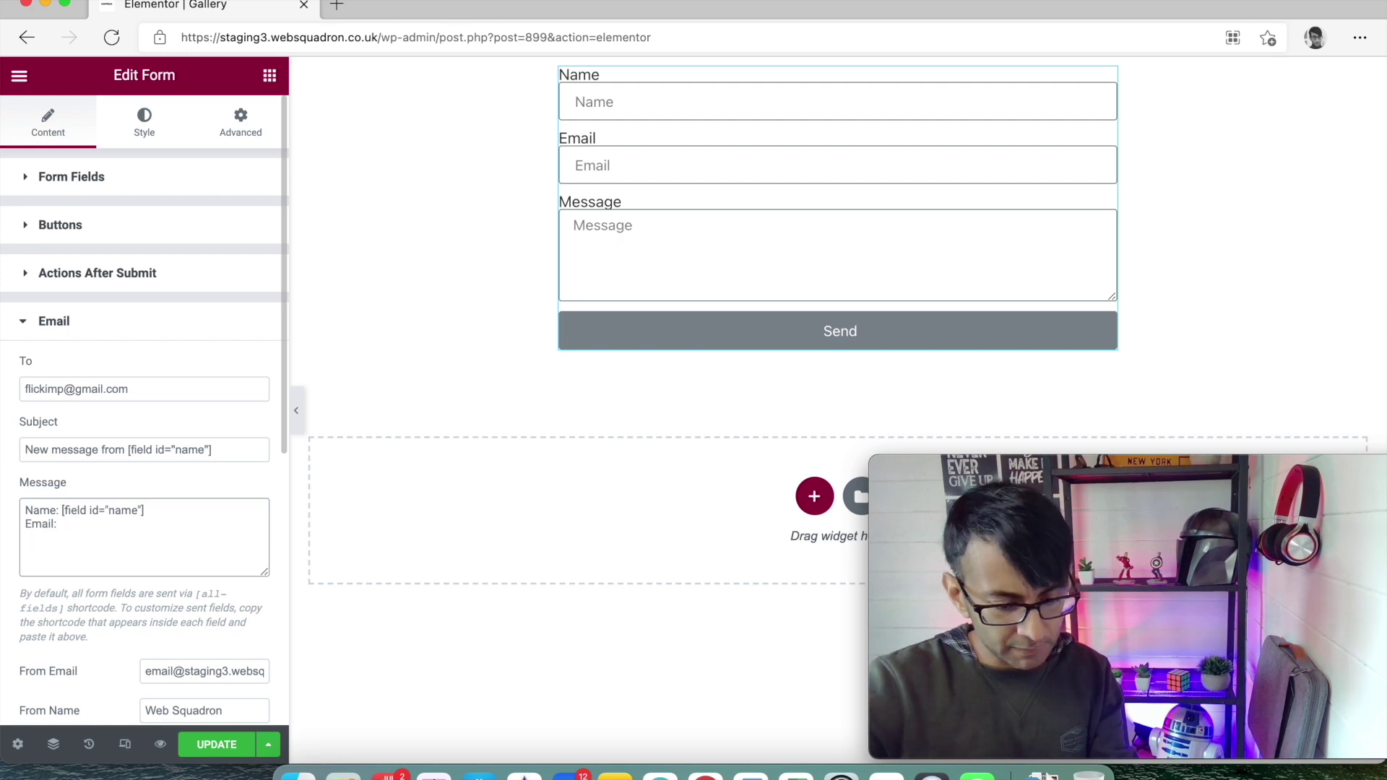
{"action": "type", "text": ":"}
{"action": "type", "text": "[field id=\"name\"]"}
- Set the Email shortcode id to email, add a Message: line using messages, and insert <p> tags
{"action": "left_click", "coordinate": [135, 519]}
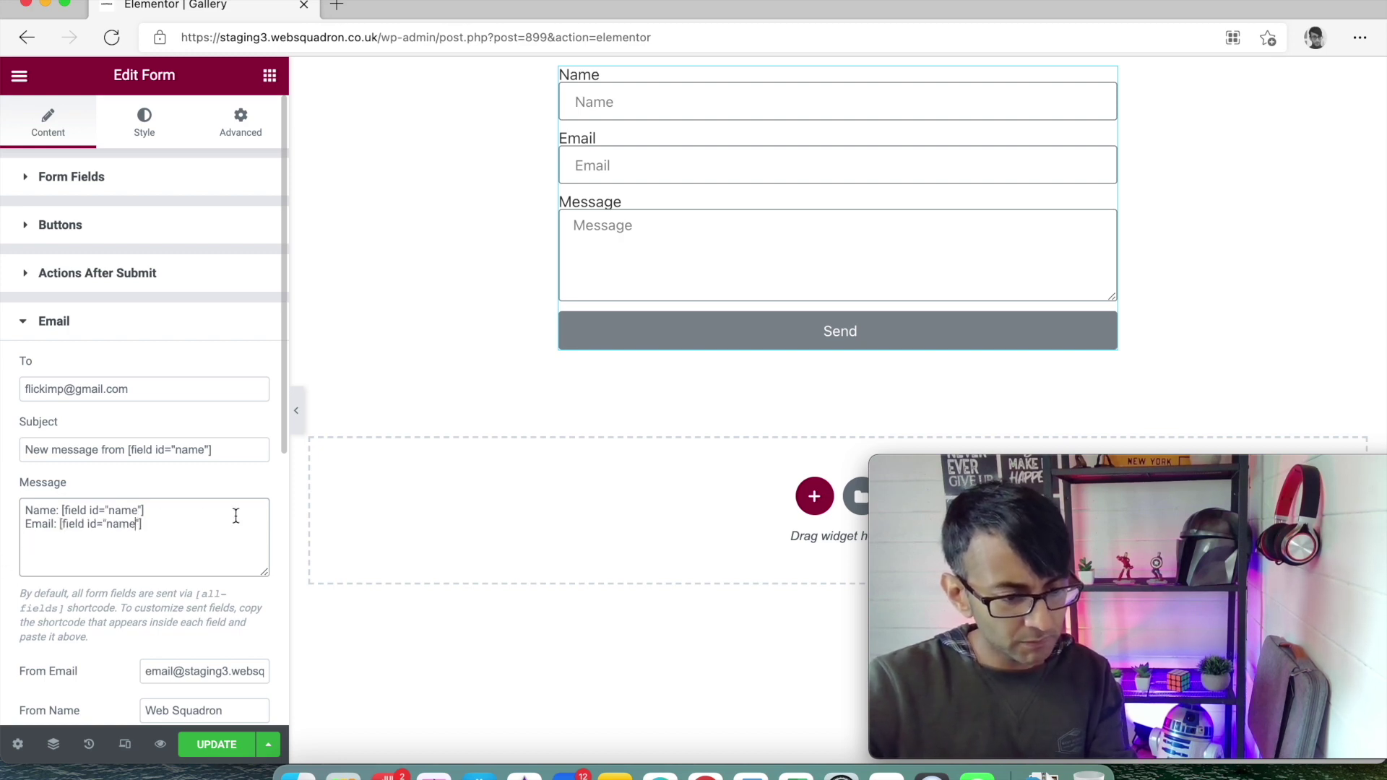
{"action": "type", "text": "e\"] Email:"}
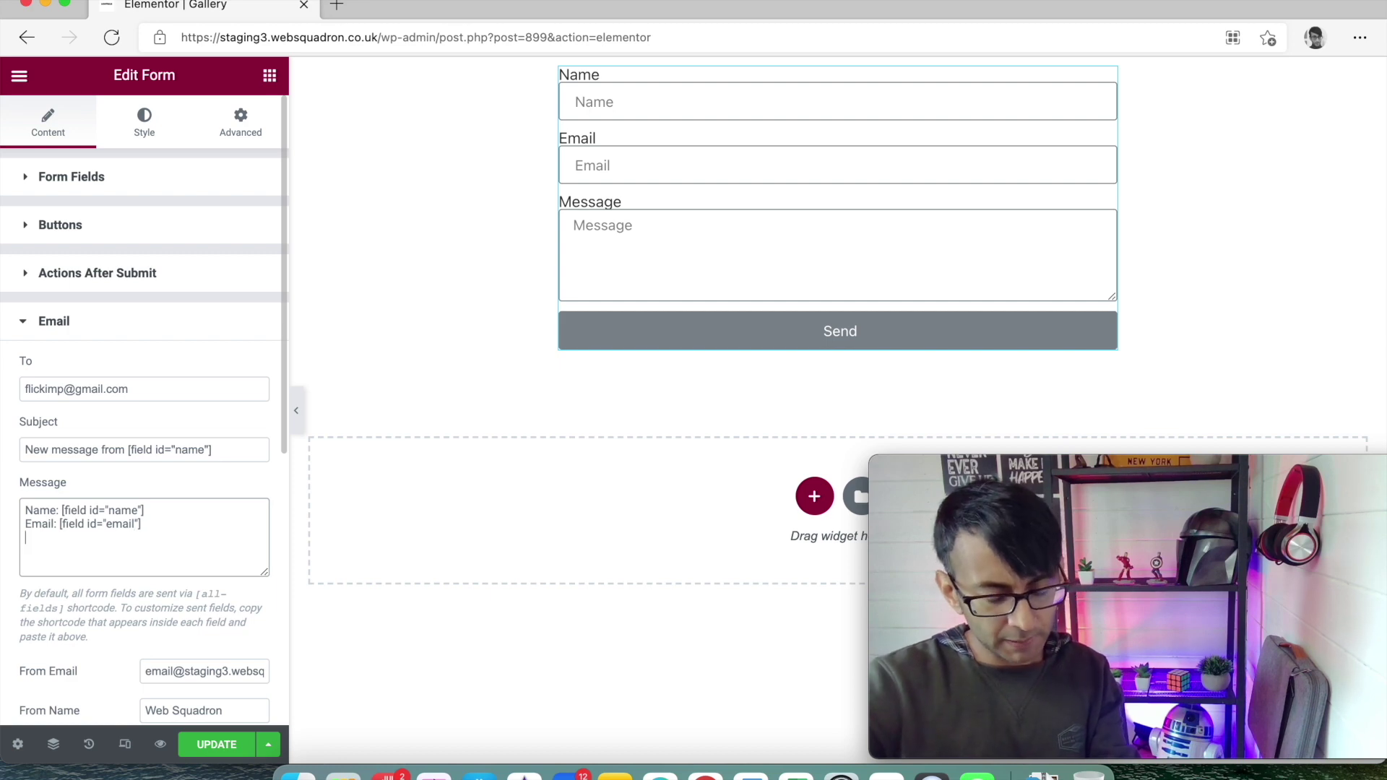
{"action": "type", "text": "[field id=\"name\"]"}
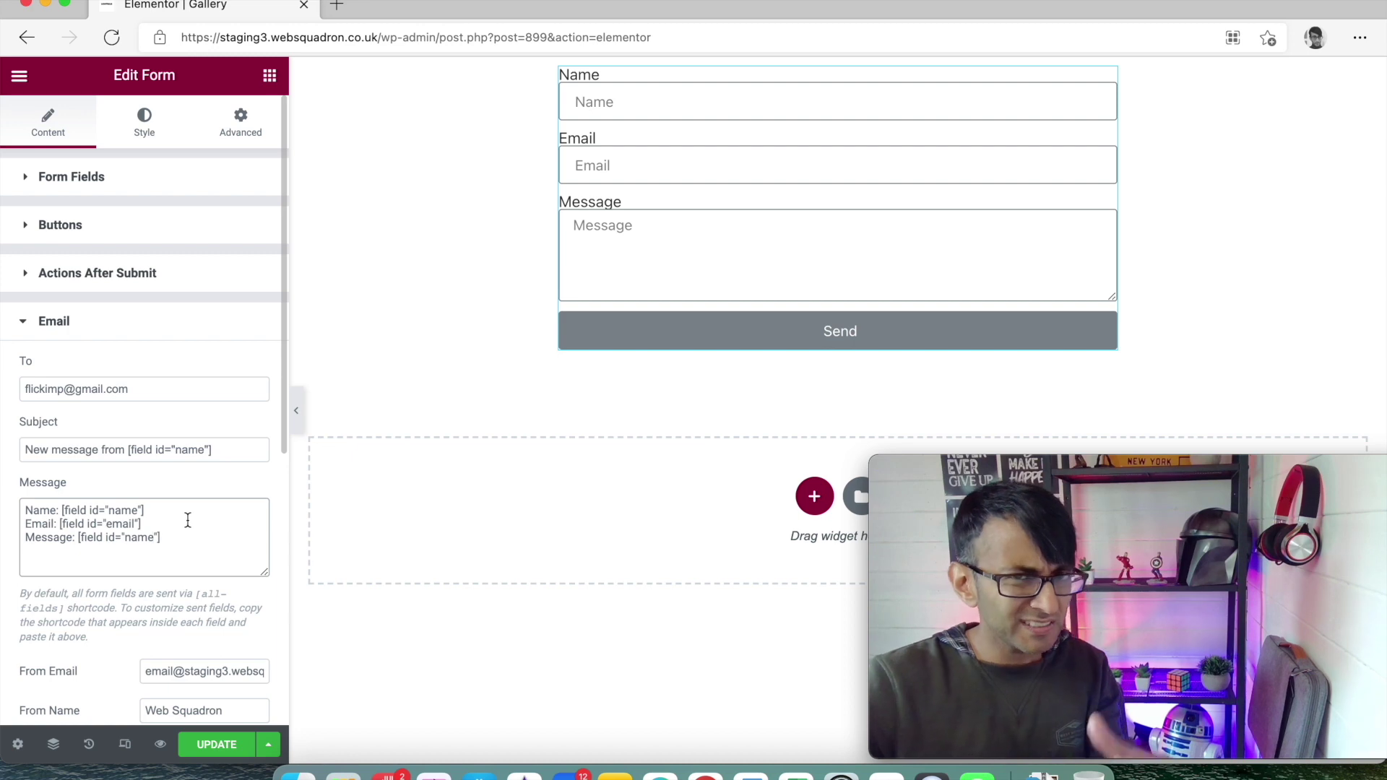
{"action": "key", "text": "Left"}
{"action": "key", "text": "Left"}
{"action": "key", "text": "BackSpace"}
{"action": "key", "text": "BackSpace"}
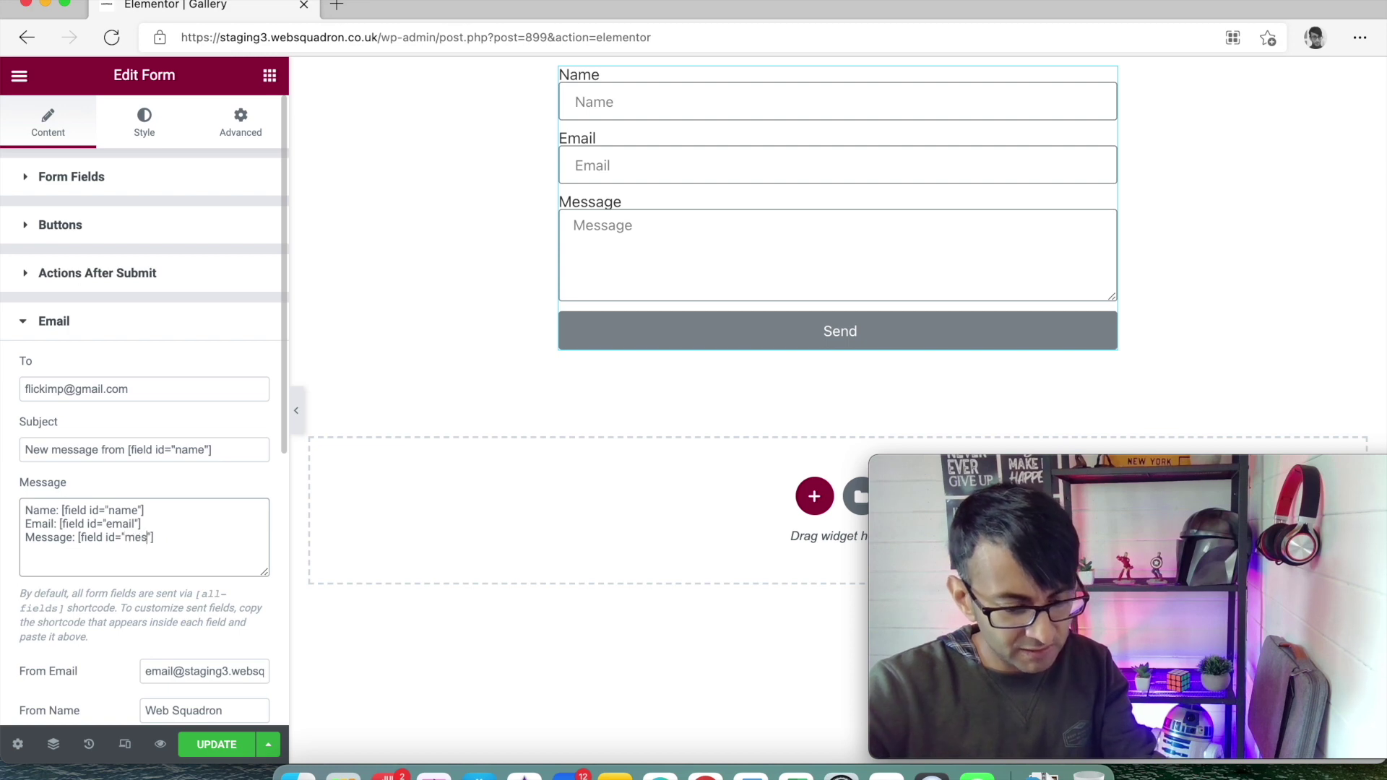
{"action": "type", "text": "sages"}
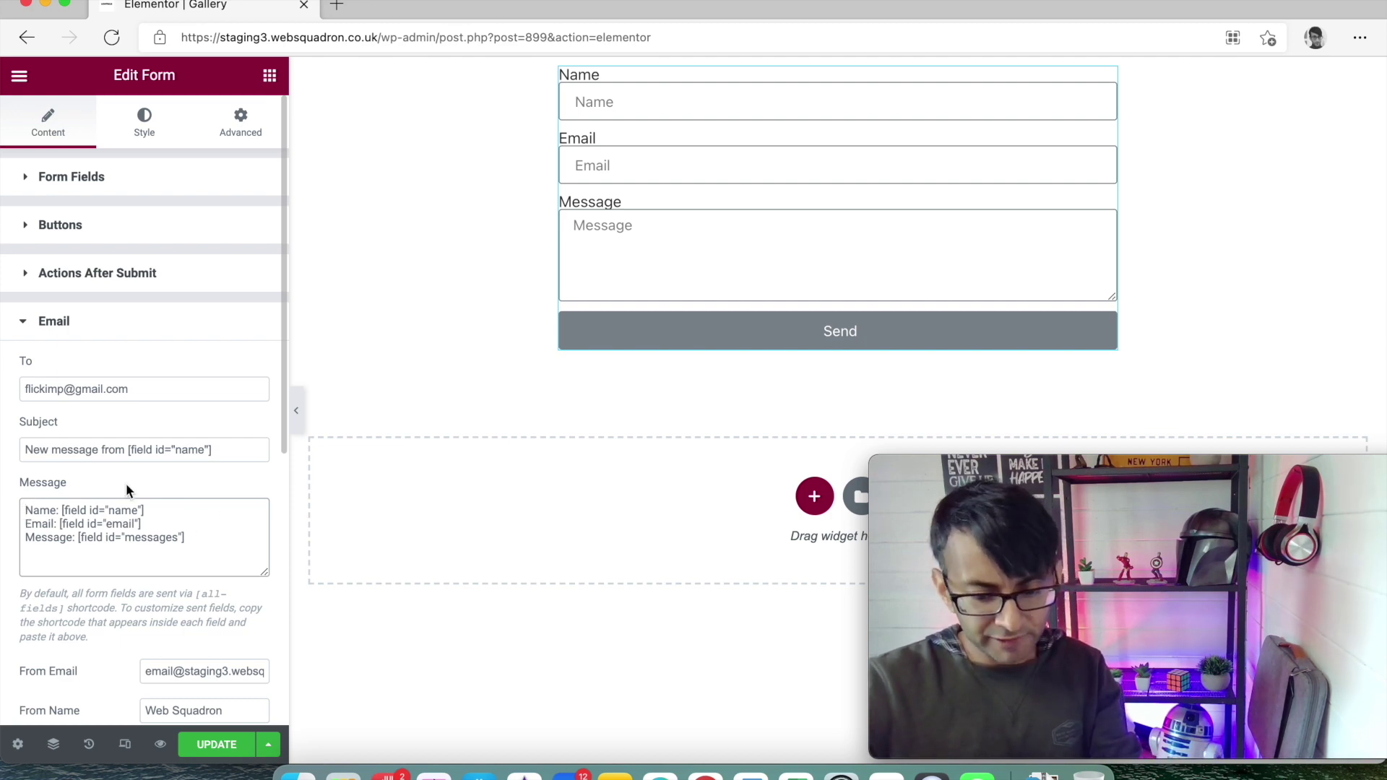
{"action": "type", "text": "<p>"}
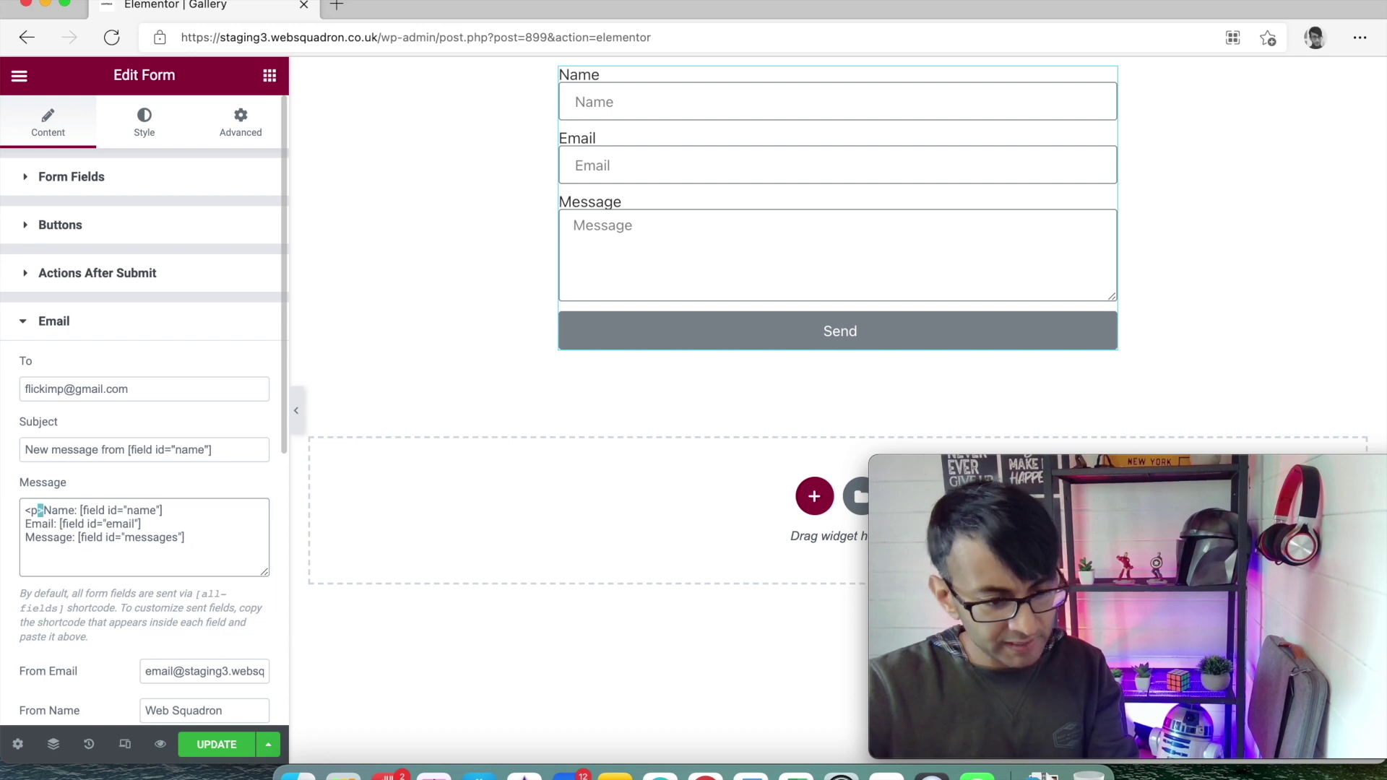
{"action": "type", "text": "<p>"}
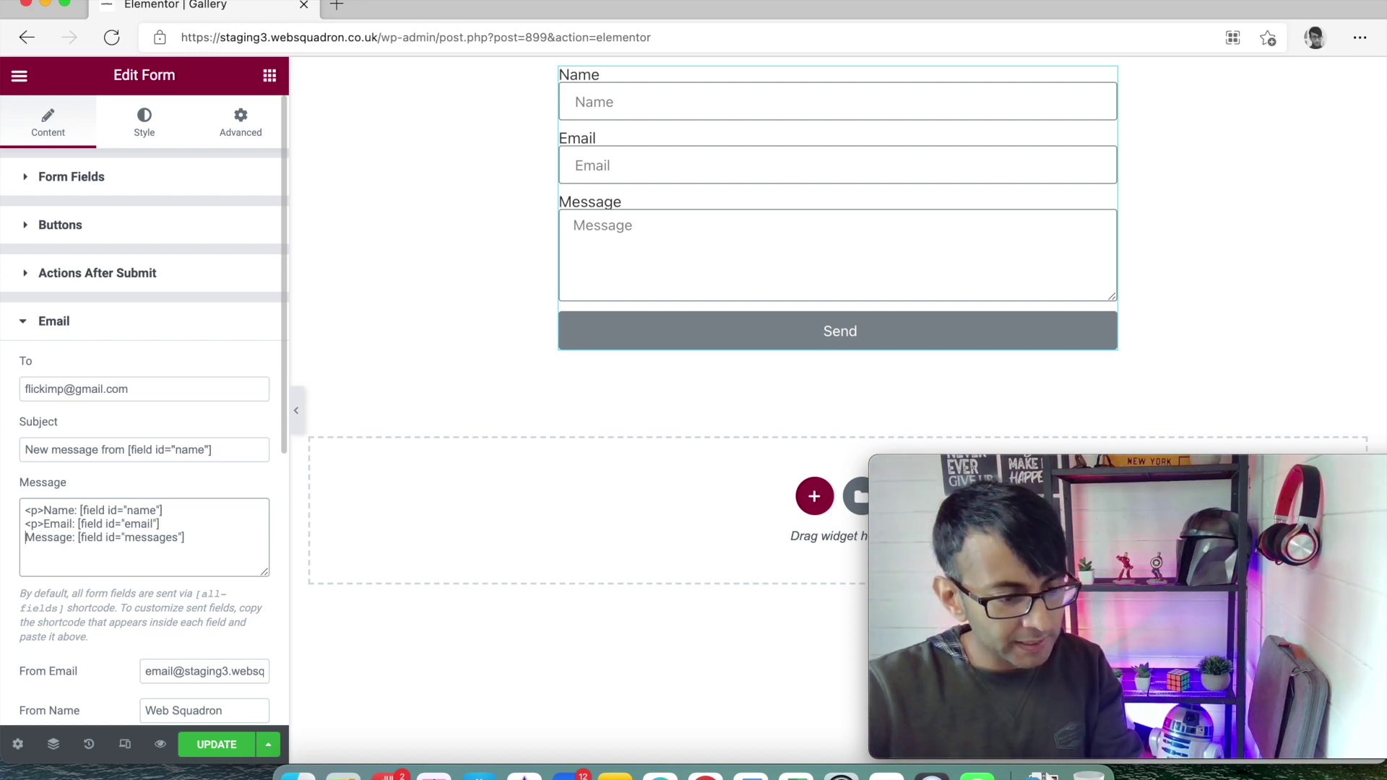
{"action": "type", "text": "<p>"}
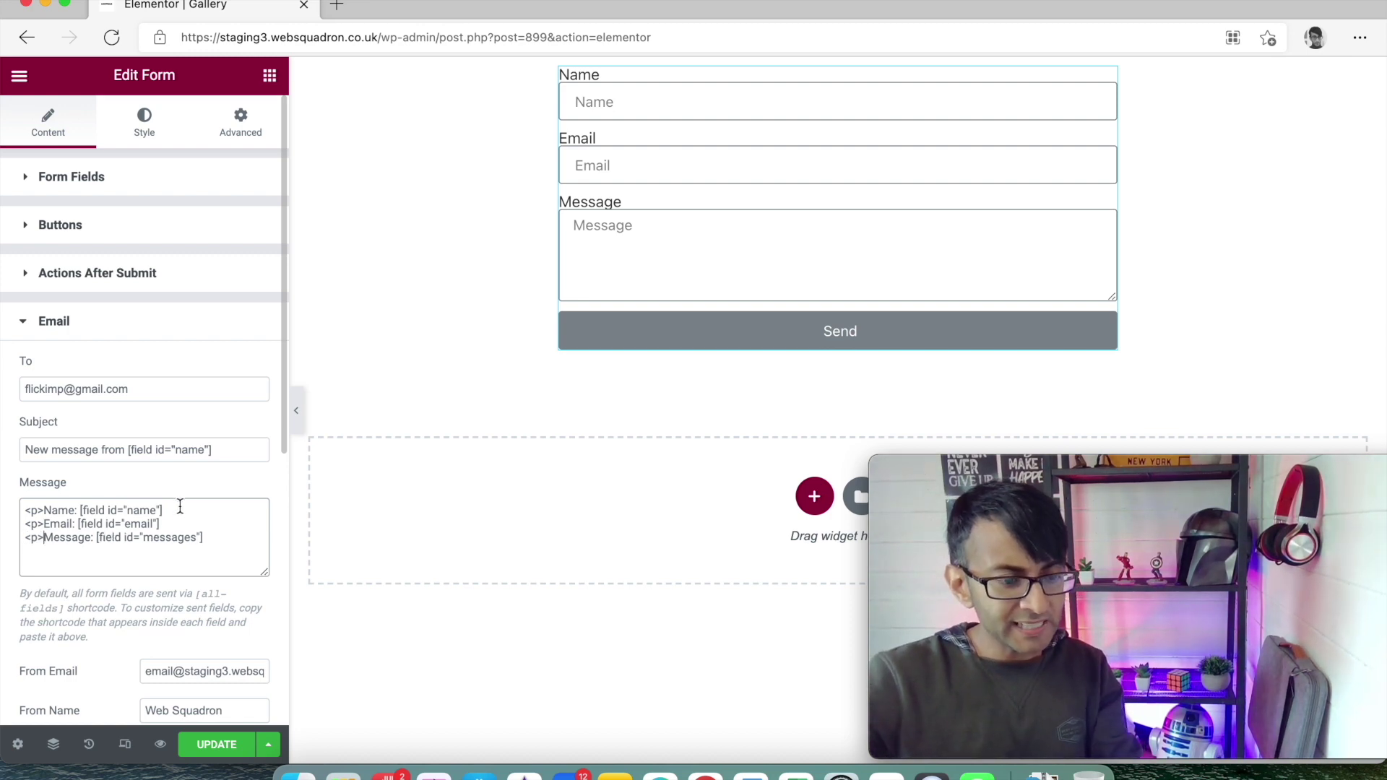
- Add empty <p> paragraphs between the Name, Email and Message lines, closing Message with </p>
{"action": "key", "text": "Return"}
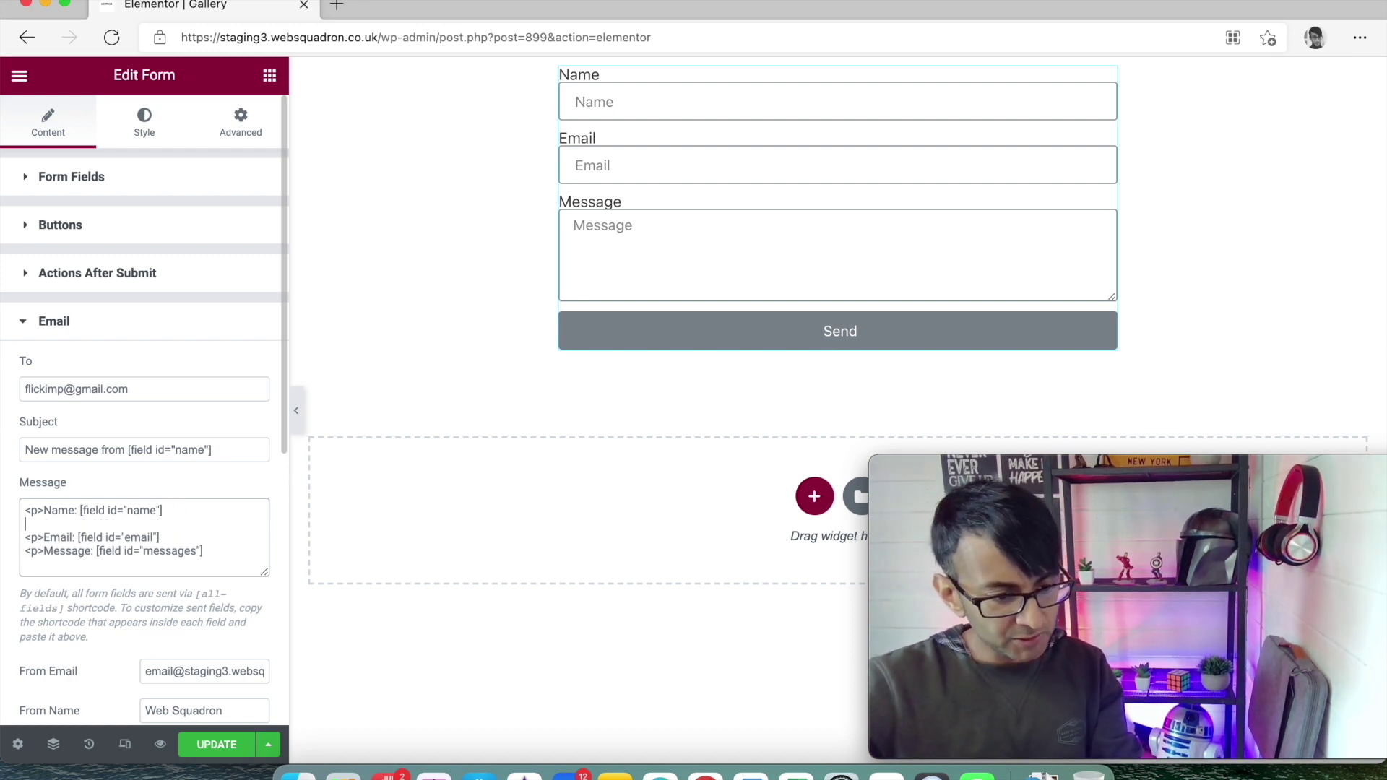
{"action": "type", "text": "<p>"}
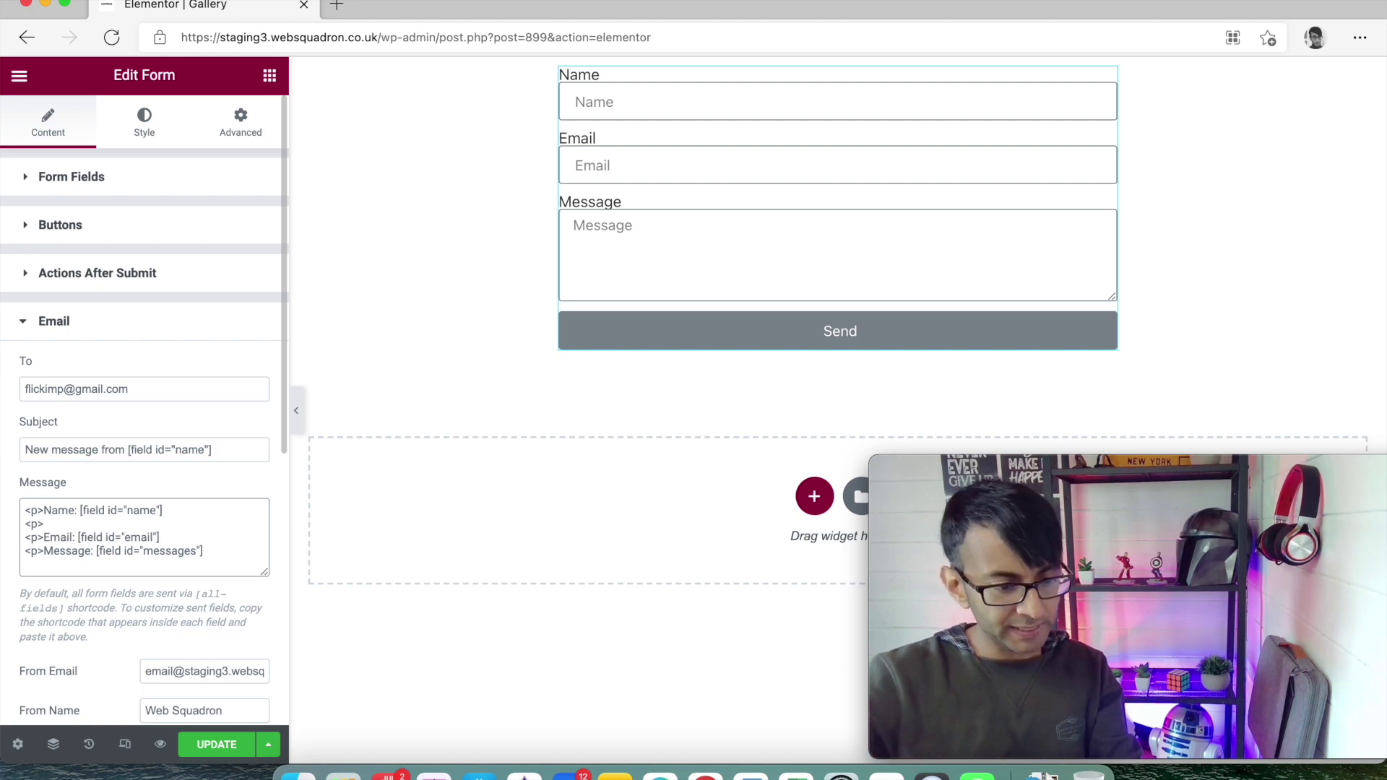
{"action": "left_click", "coordinate": [161, 534]}
{"action": "key", "text": "Return"}
{"action": "type", "text": "<p> <"}
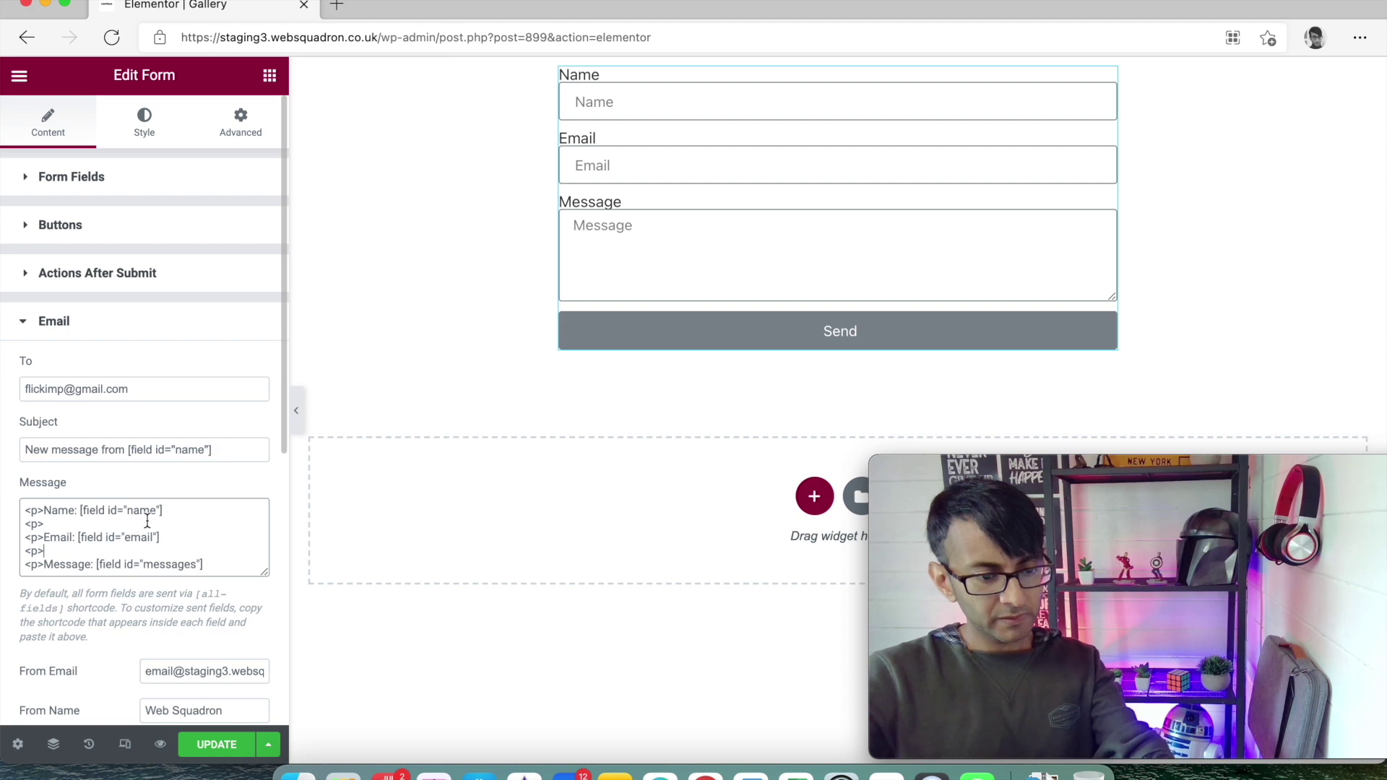
{"action": "type", "text": "p>"}
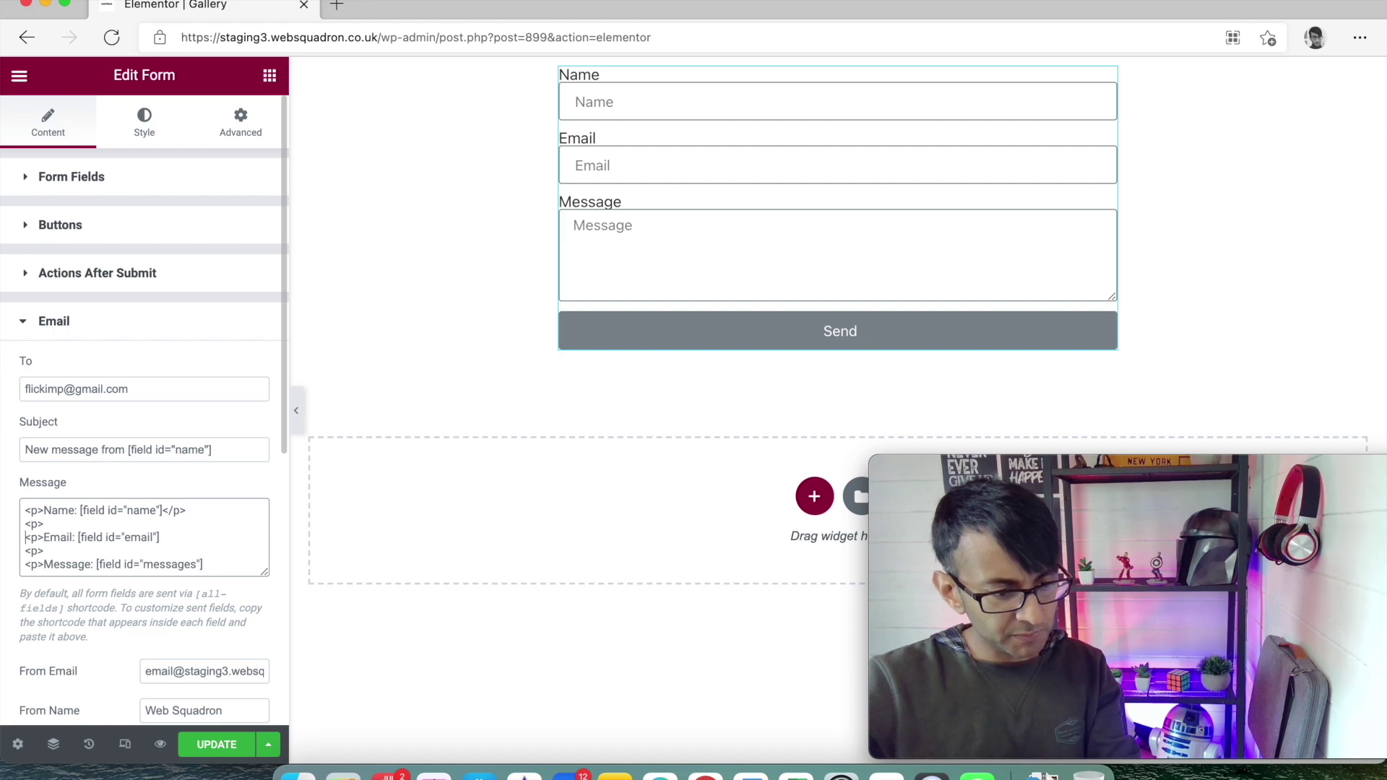
{"action": "left_click", "coordinate": [145, 523]}
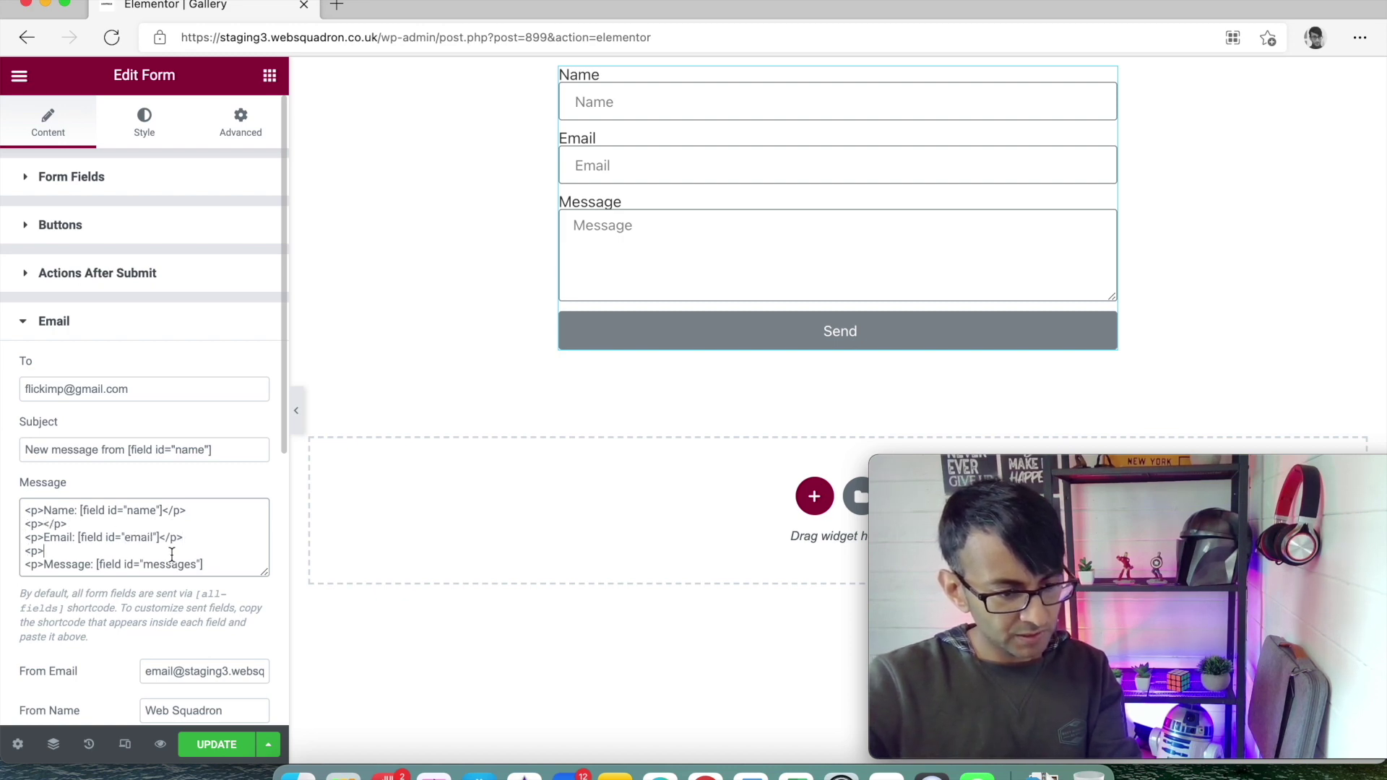
{"action": "left_click", "coordinate": [215, 565]}
{"action": "type", "text": "</p>"}
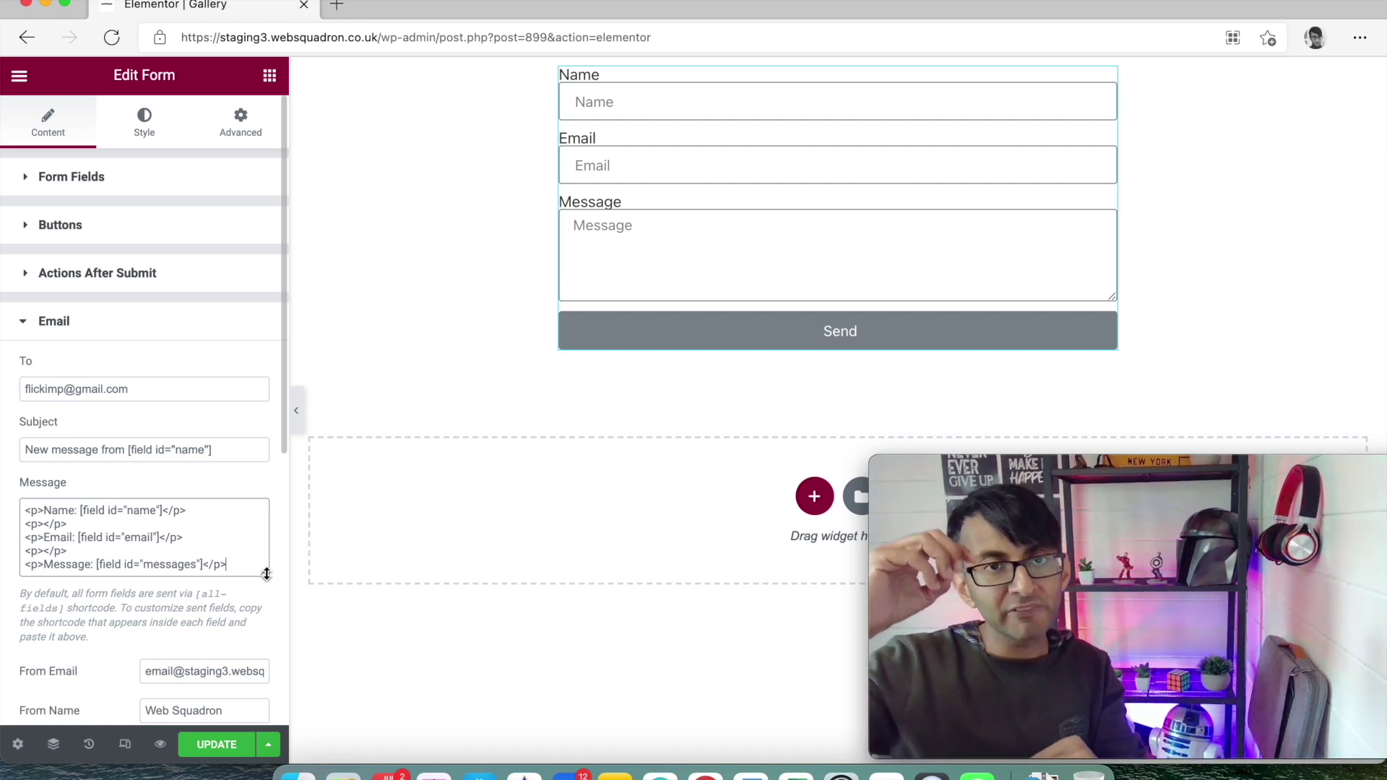
{"action": "left_click", "coordinate": [267, 575]}
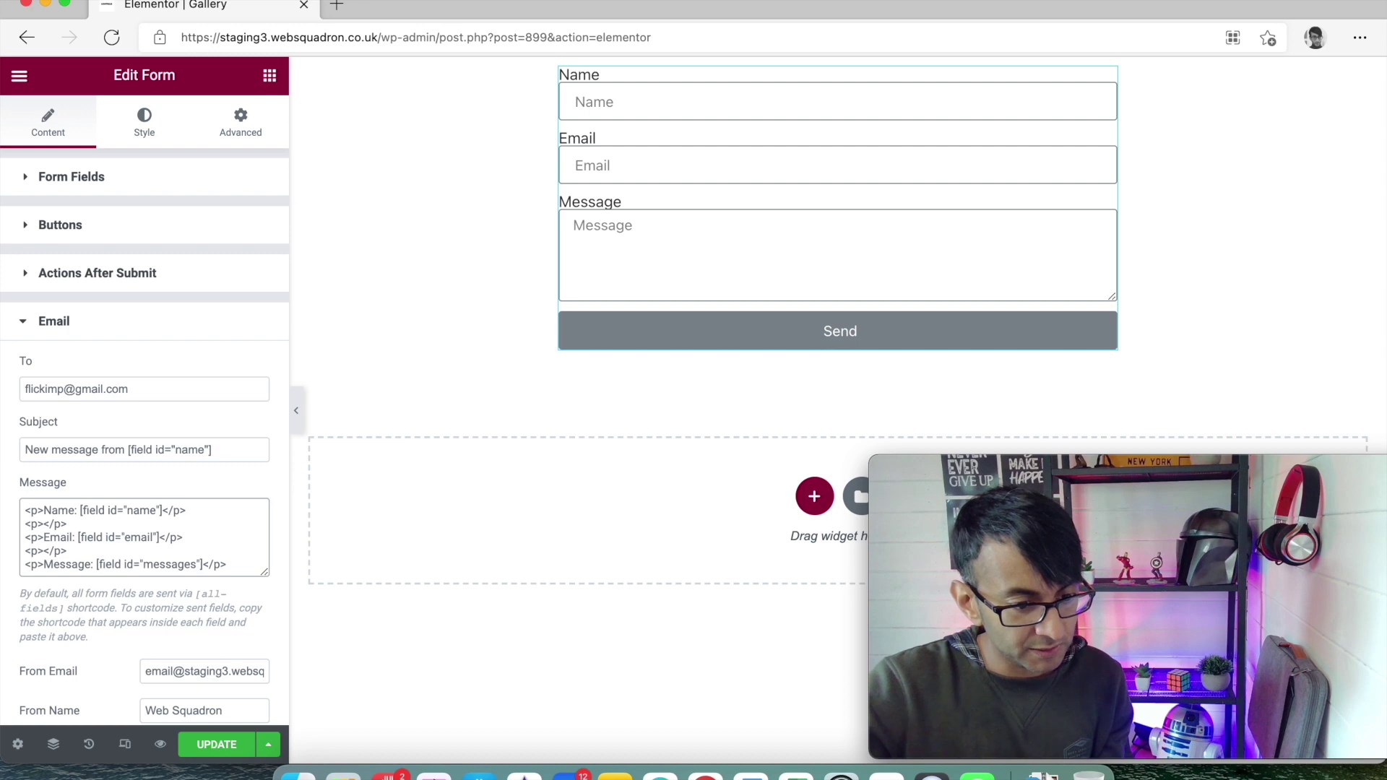
- Set From Email to [field id="email"] and From Name to [field id="name"]
{"action": "scroll", "coordinate": [148, 564], "scroll_direction": "down", "scroll_amount": 3}
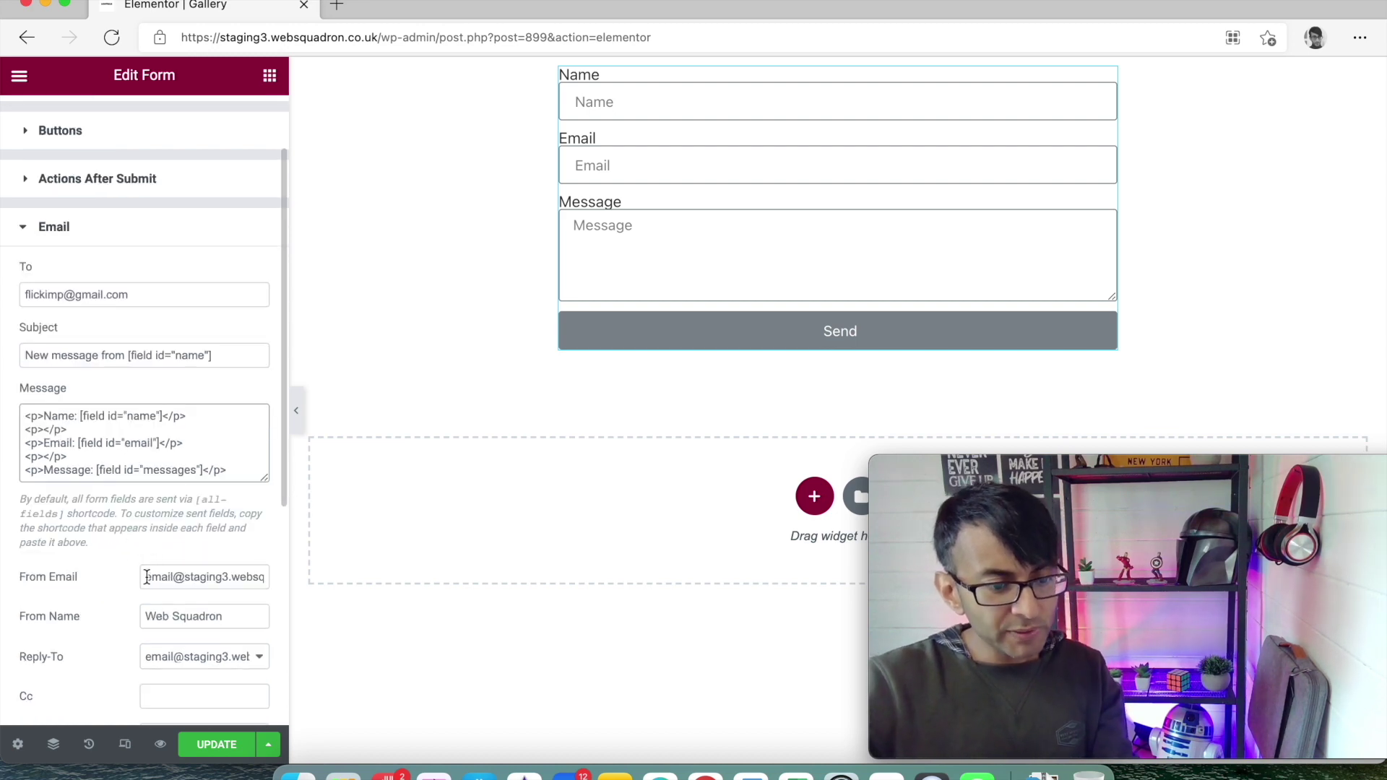
{"action": "left_click_drag", "start_coordinate": [158, 444], "coordinate": [79, 443]}
{"action": "left_click", "coordinate": [79, 443]}
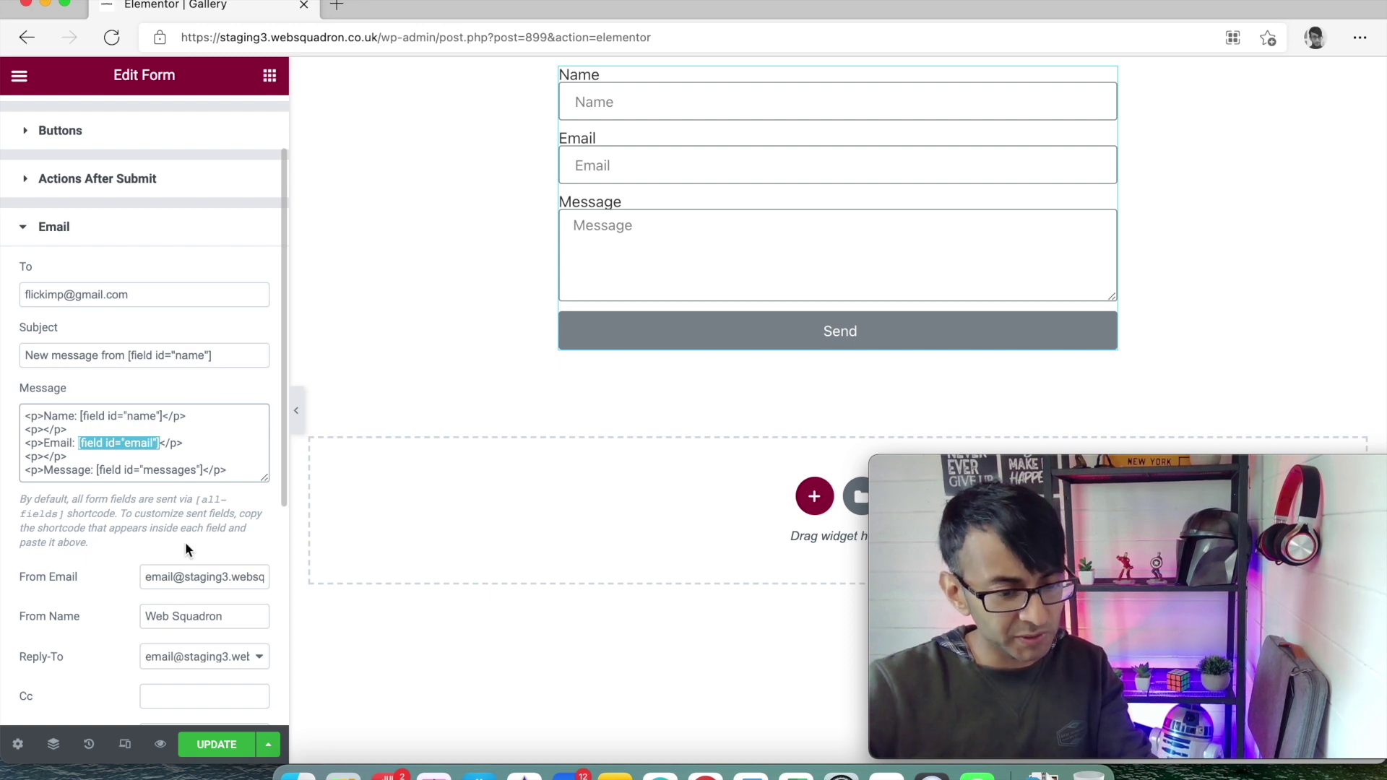
{"action": "left_click", "coordinate": [188, 576]}
{"action": "triple_click", "coordinate": [250, 576]}
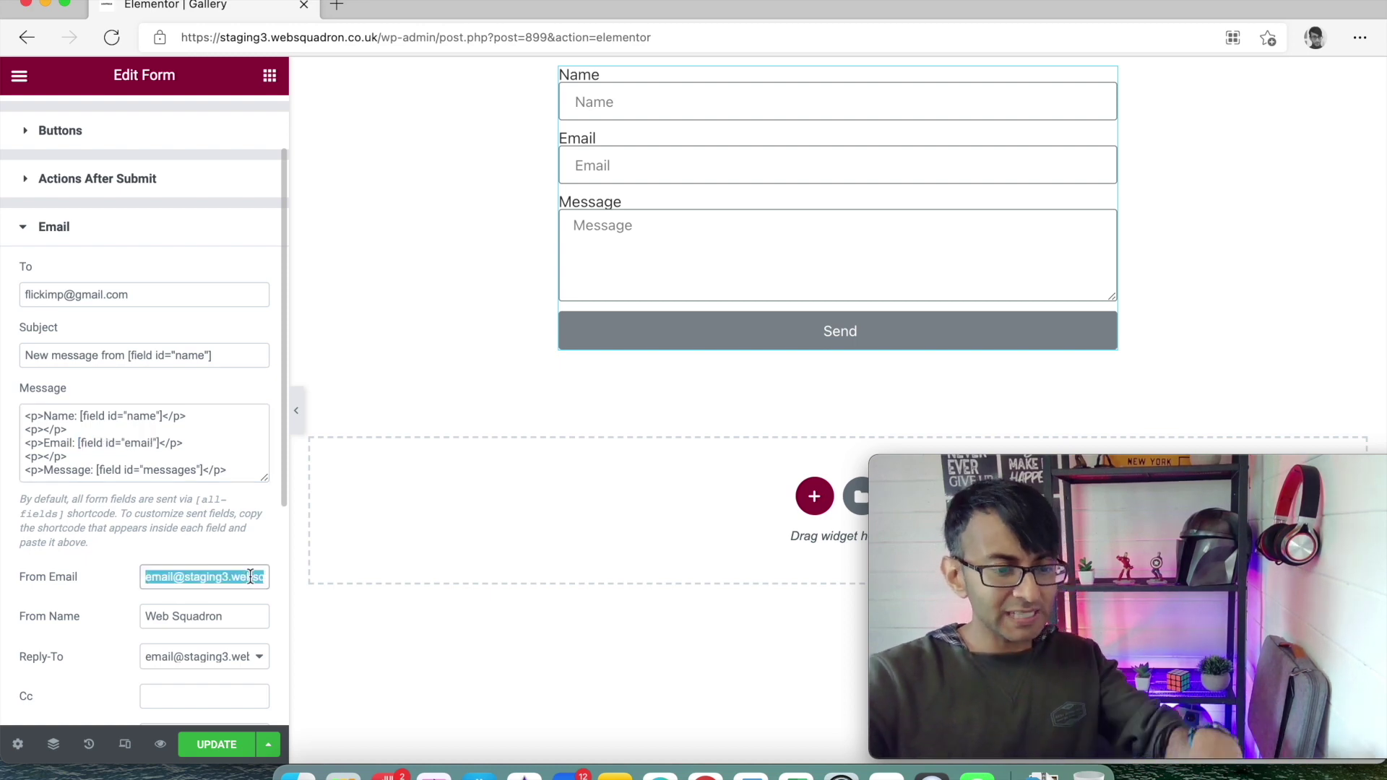
{"action": "key", "text": "BackSpace"}
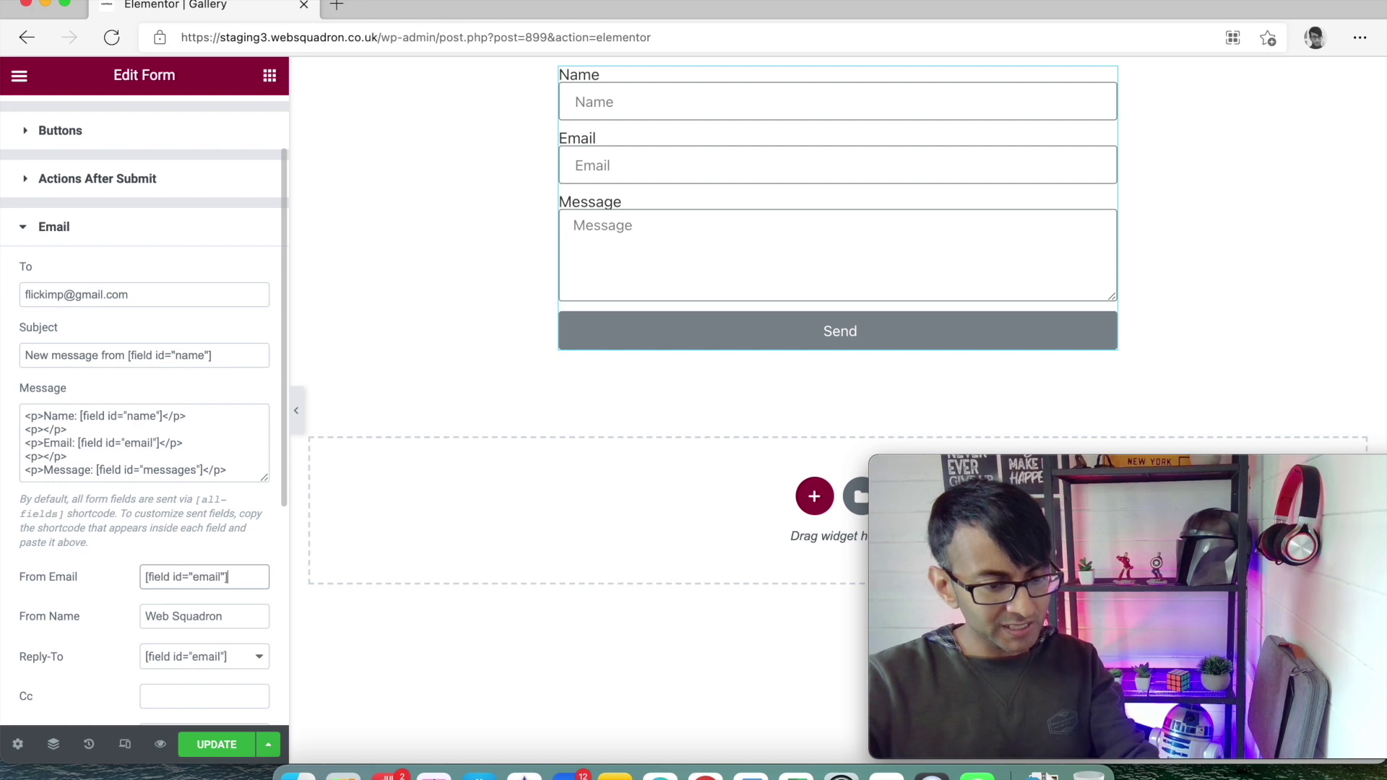
{"action": "triple_click", "coordinate": [245, 618]}
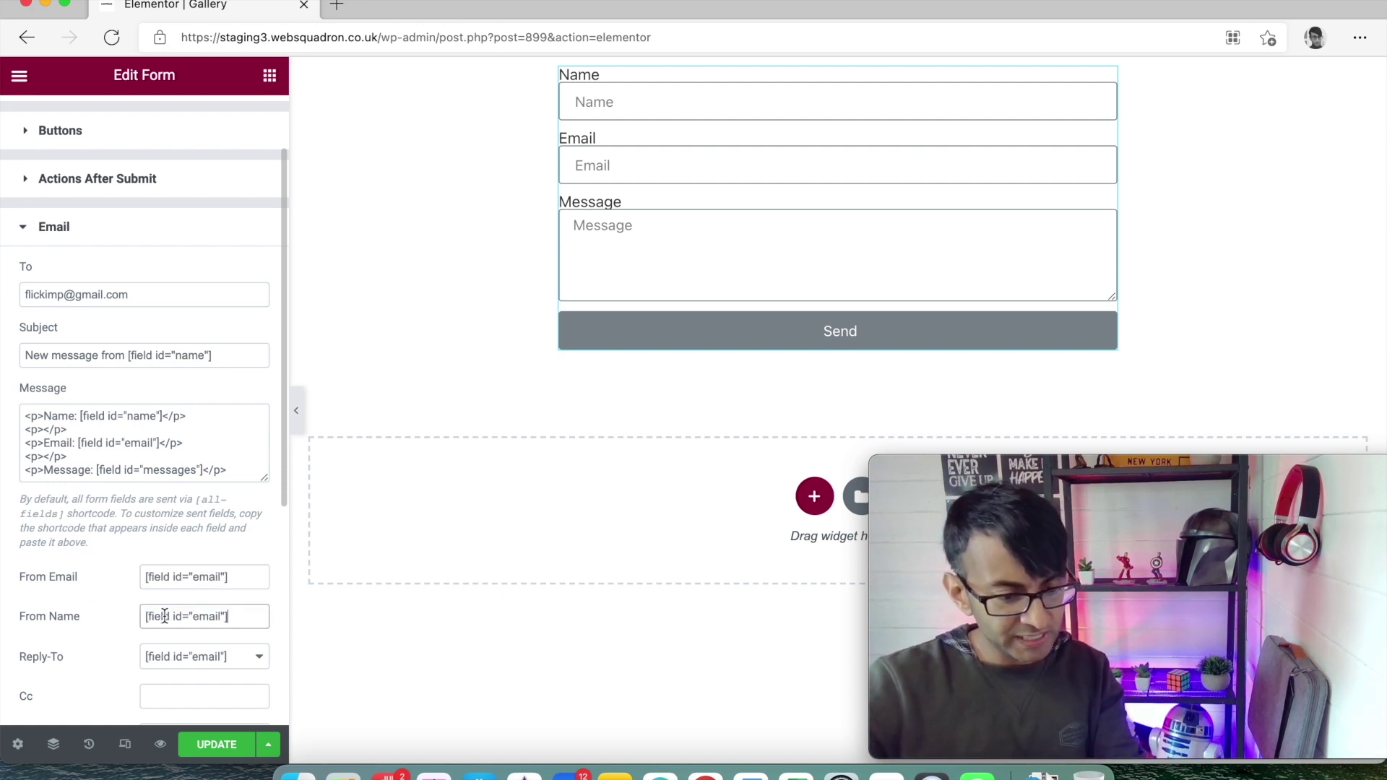
{"action": "key", "text": "BackSpace"}
{"action": "key", "text": "BackSpace"}
{"action": "key", "text": "BackSpace"}
{"action": "key", "text": "BackSpace"}
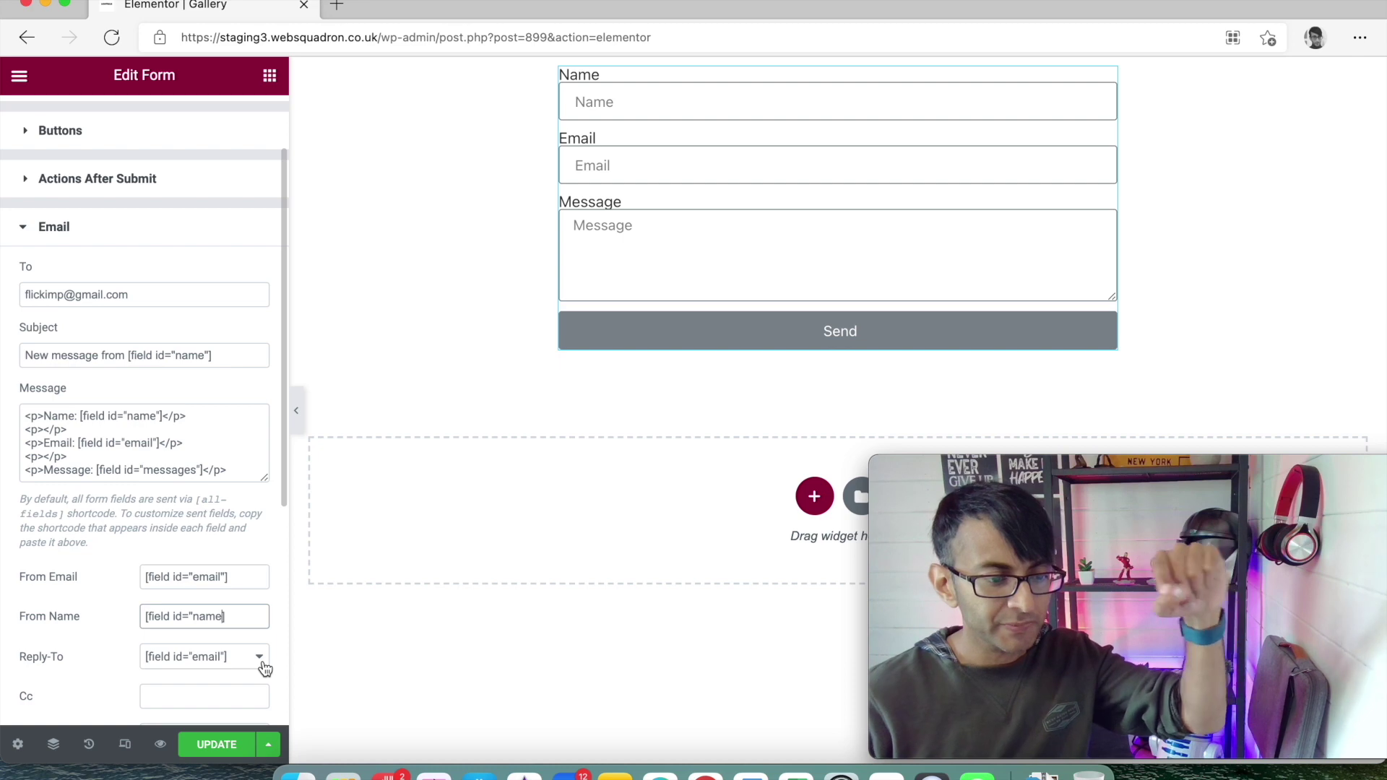
{"action": "left_click", "coordinate": [252, 575]}
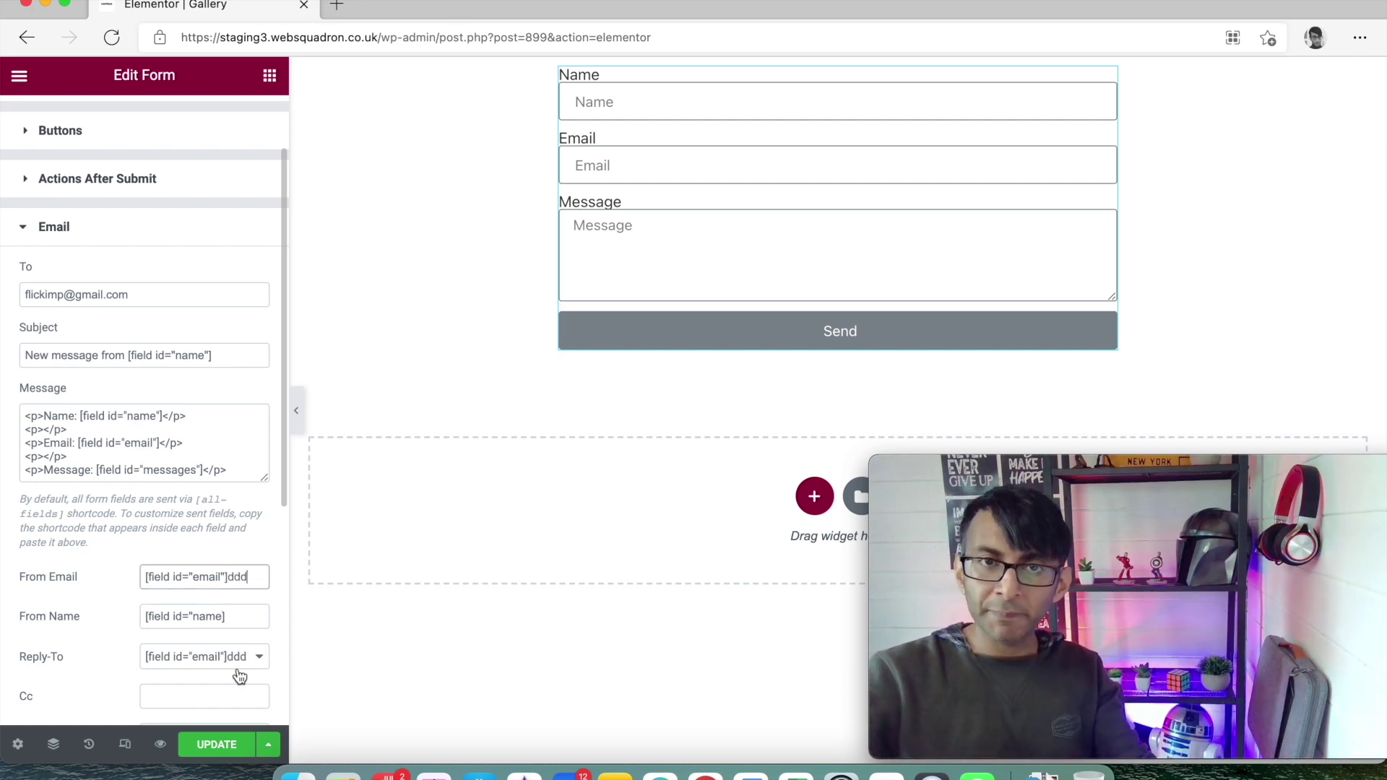
{"action": "key", "text": "BackSpace"}
{"action": "key", "text": "BackSpace"}
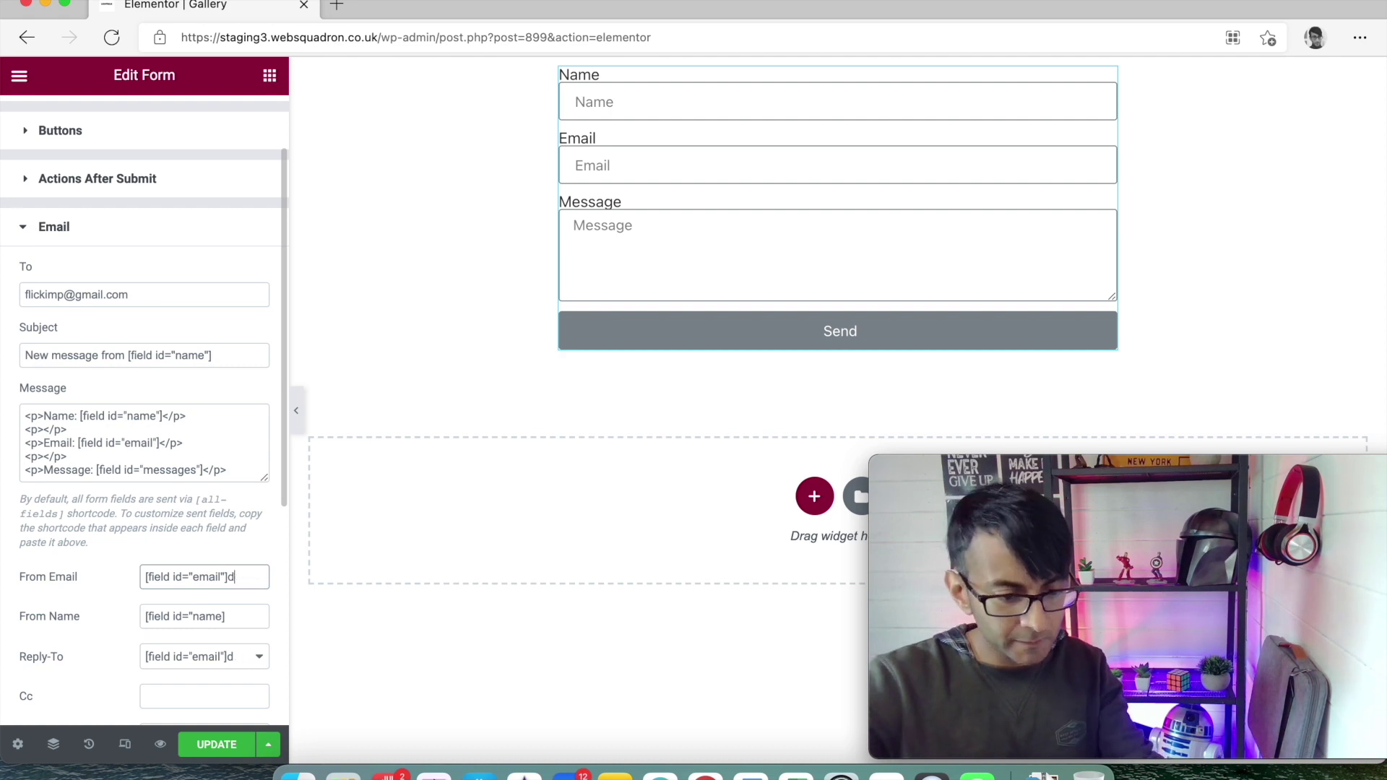
- Set Reply-To to the email field shortcode [field id="email"]
{"action": "left_click", "coordinate": [265, 660]}
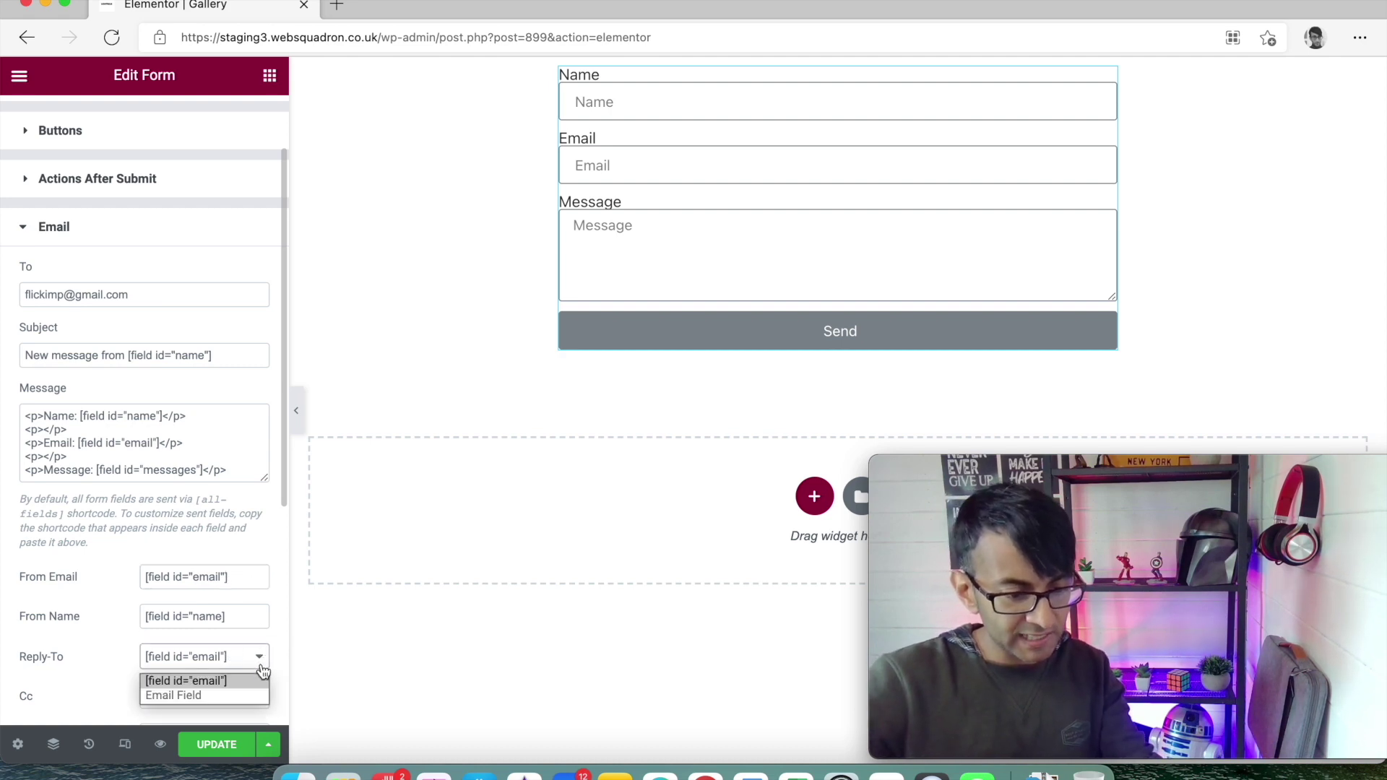
{"action": "left_click", "coordinate": [261, 659]}
{"action": "left_click", "coordinate": [259, 658]}
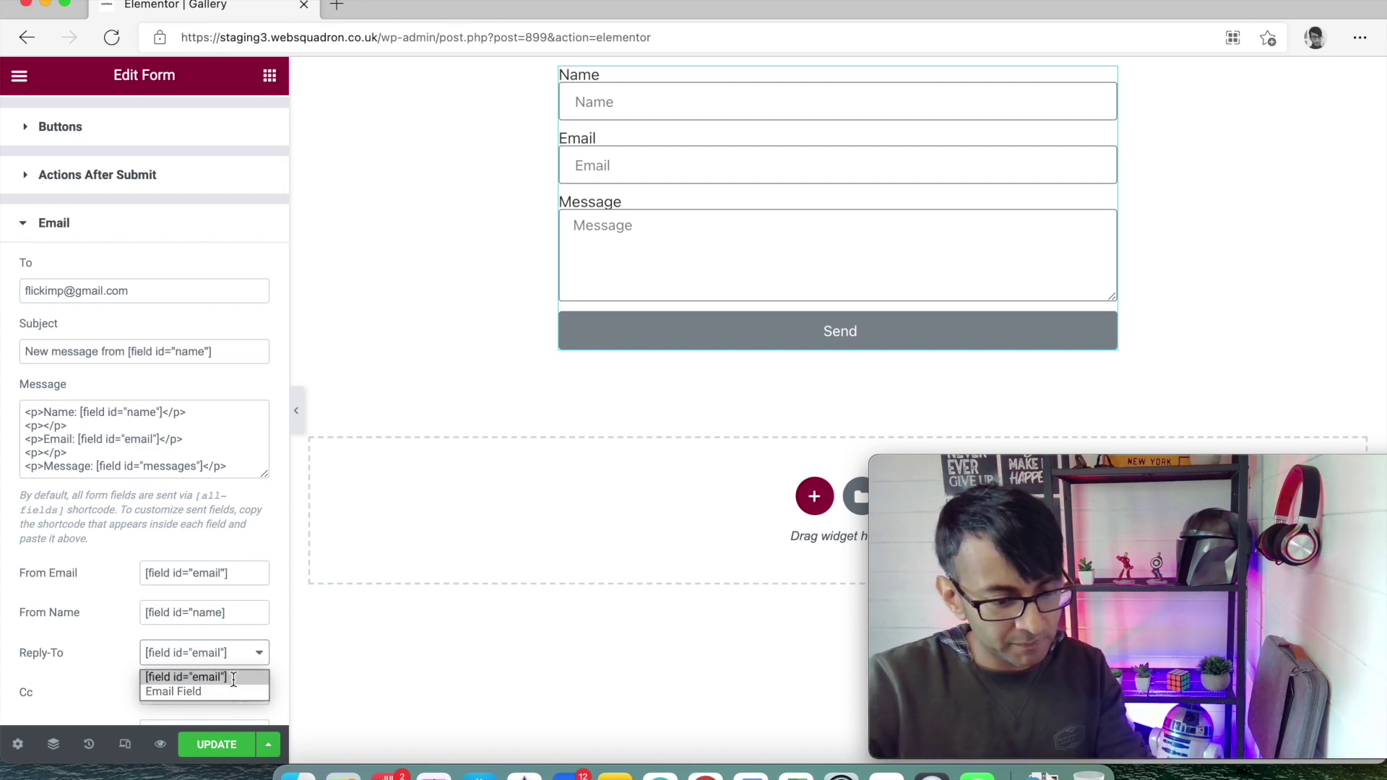
{"action": "left_click", "coordinate": [186, 677]}
- Remove the Credit, Remote IP, Time, Page URL, User Agent and Date meta data tags
{"action": "scroll", "coordinate": [144, 506], "scroll_direction": "down", "scroll_amount": 1}
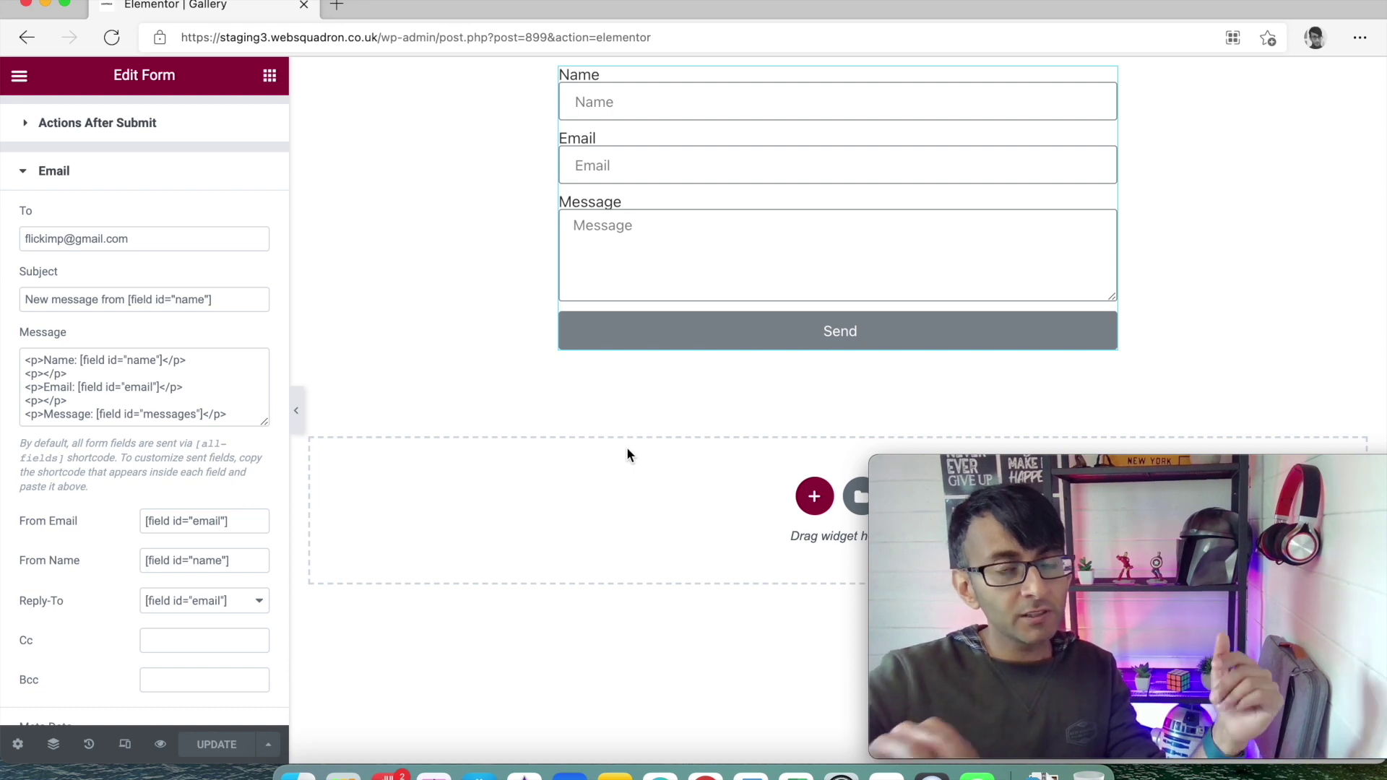
{"action": "scroll", "coordinate": [132, 420], "scroll_direction": "down", "scroll_amount": 5}
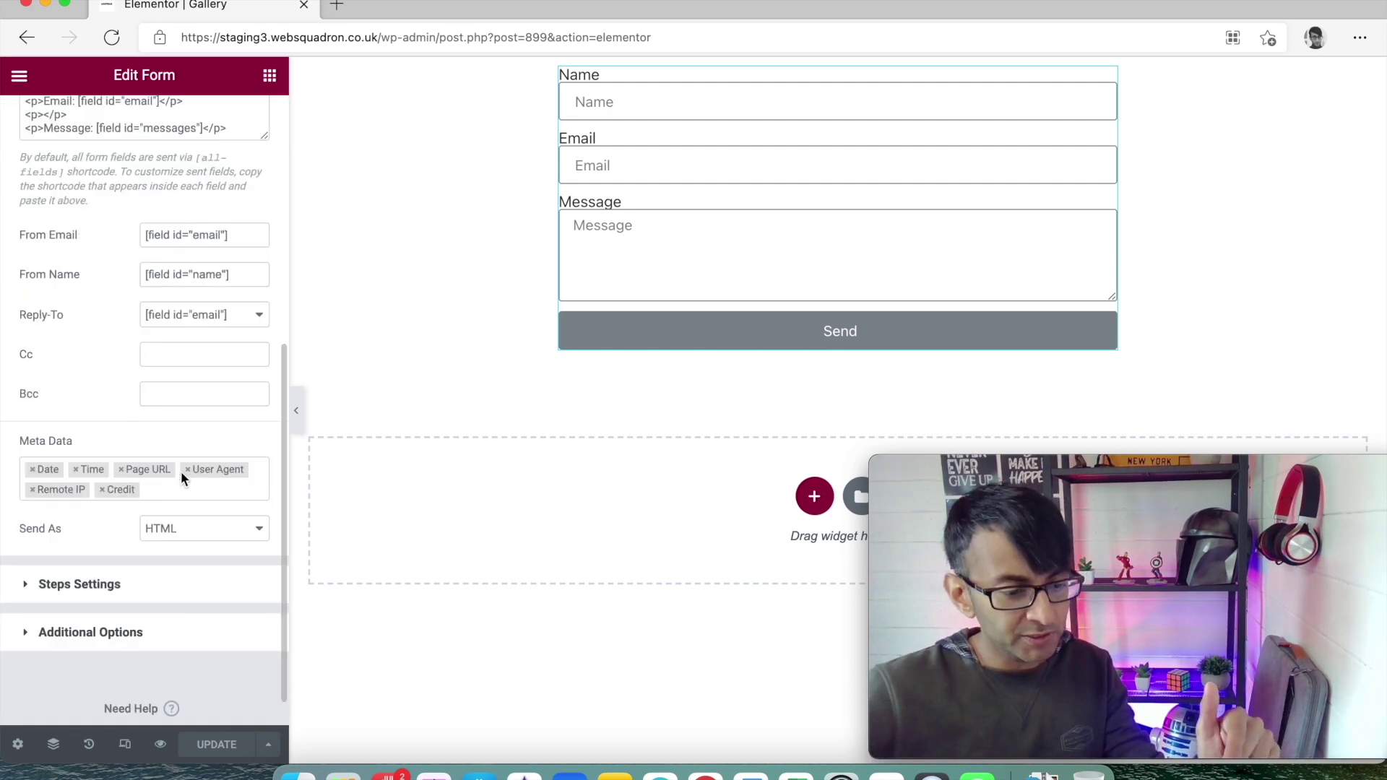
{"action": "left_click", "coordinate": [102, 491]}
{"action": "left_click", "coordinate": [33, 491]}
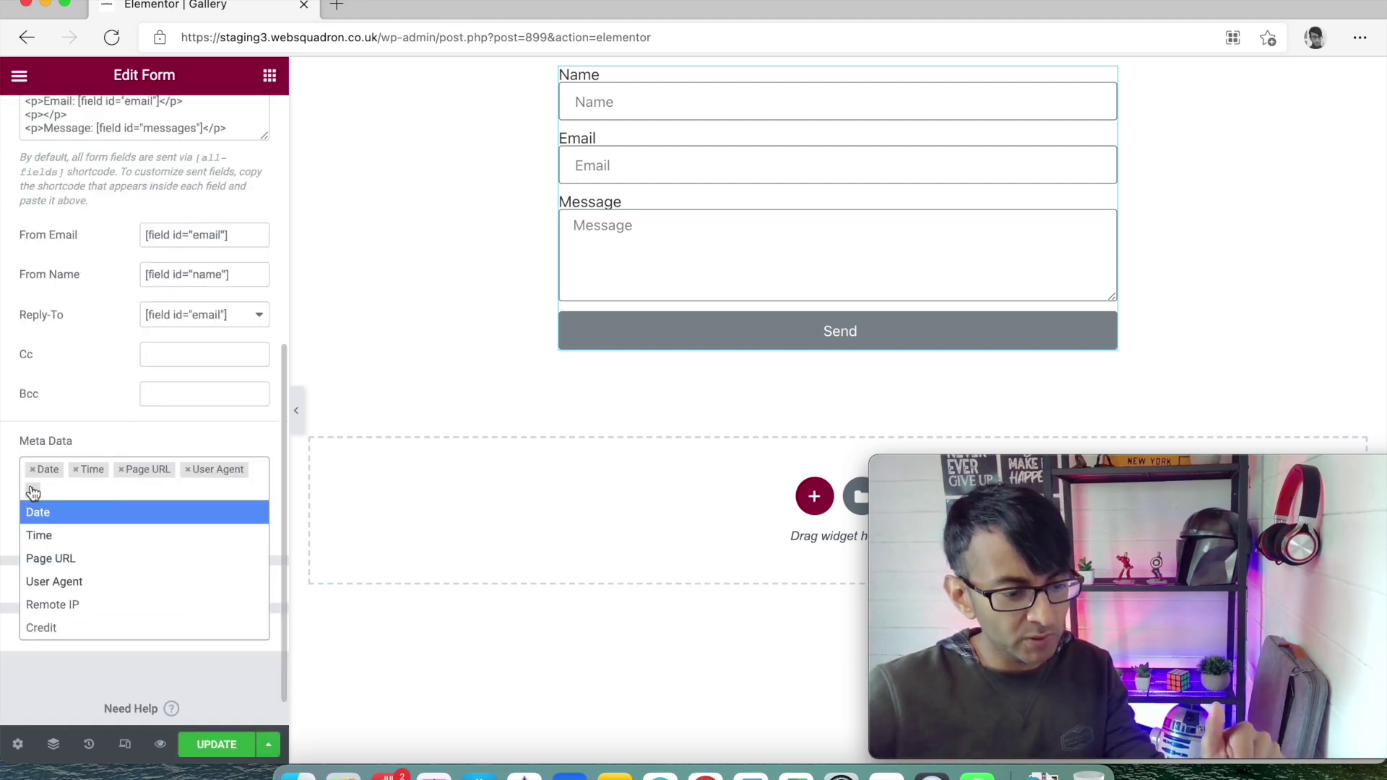
{"action": "left_click", "coordinate": [75, 470]}
{"action": "left_click", "coordinate": [75, 470]}
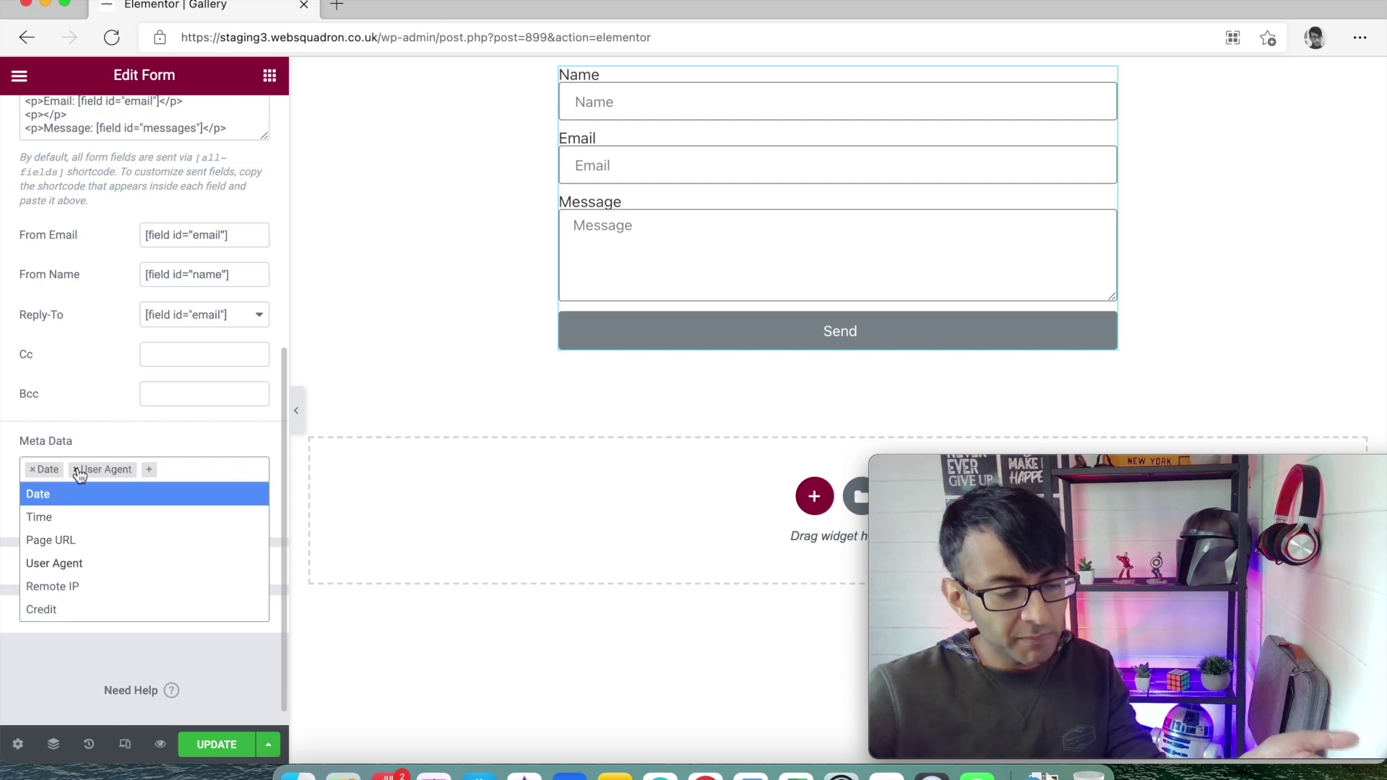
{"action": "left_click", "coordinate": [75, 470]}
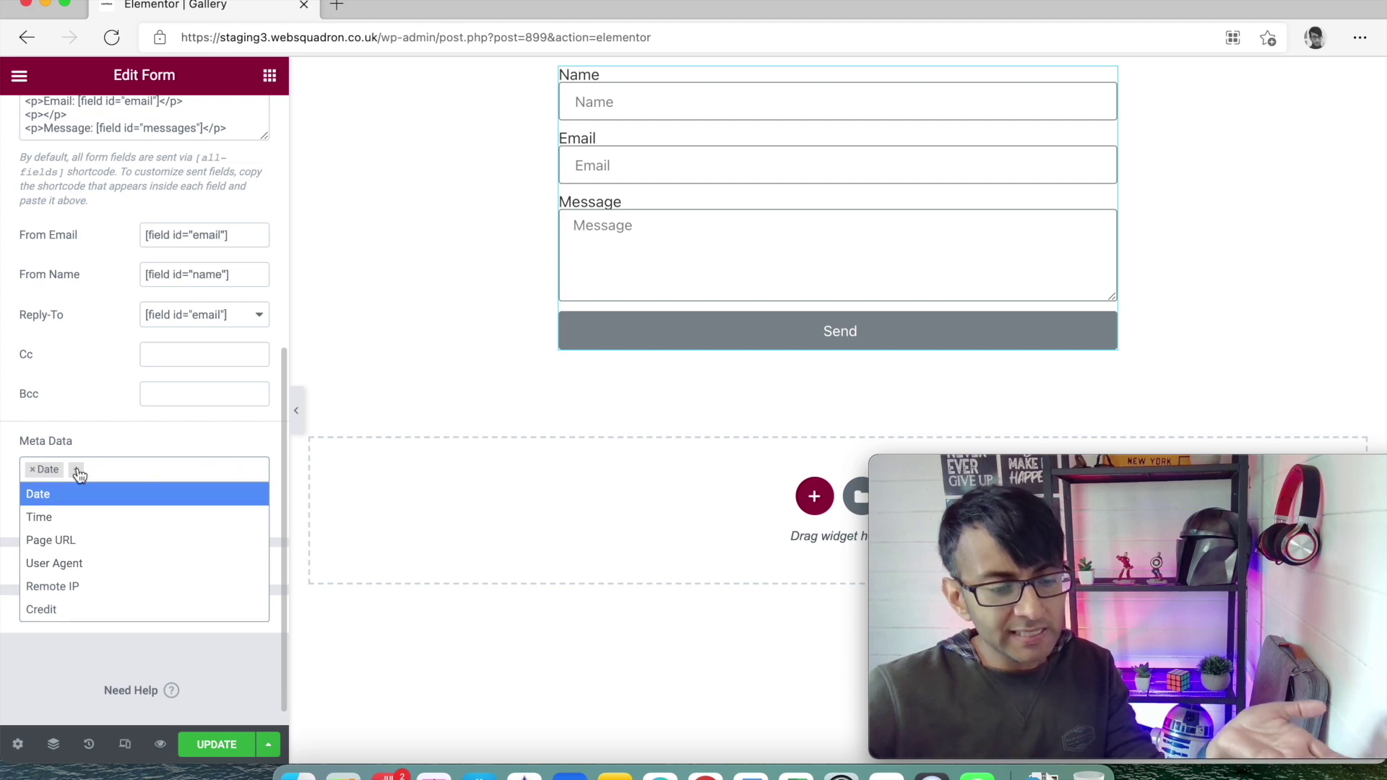
{"action": "left_click", "coordinate": [36, 471]}
{"action": "left_click", "coordinate": [33, 470]}
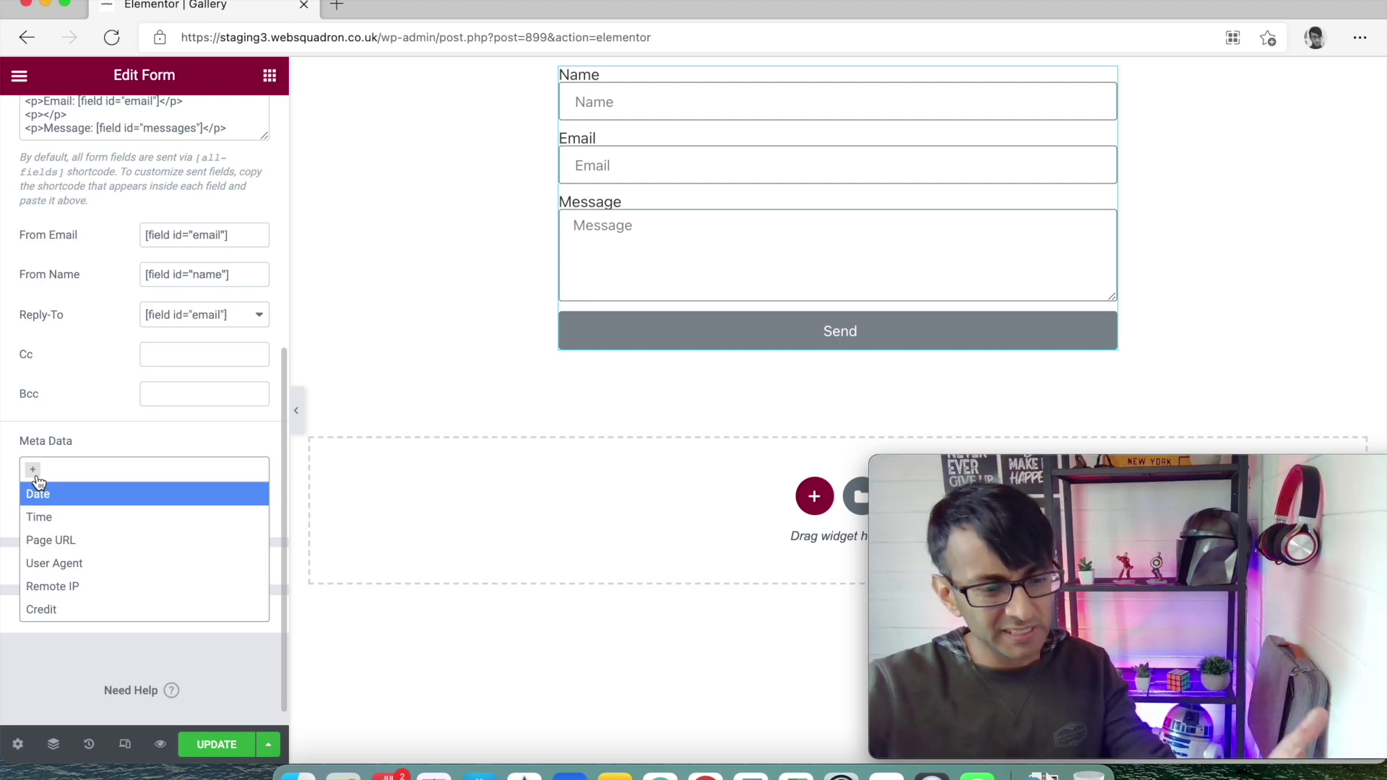
{"action": "left_click", "coordinate": [108, 435]}
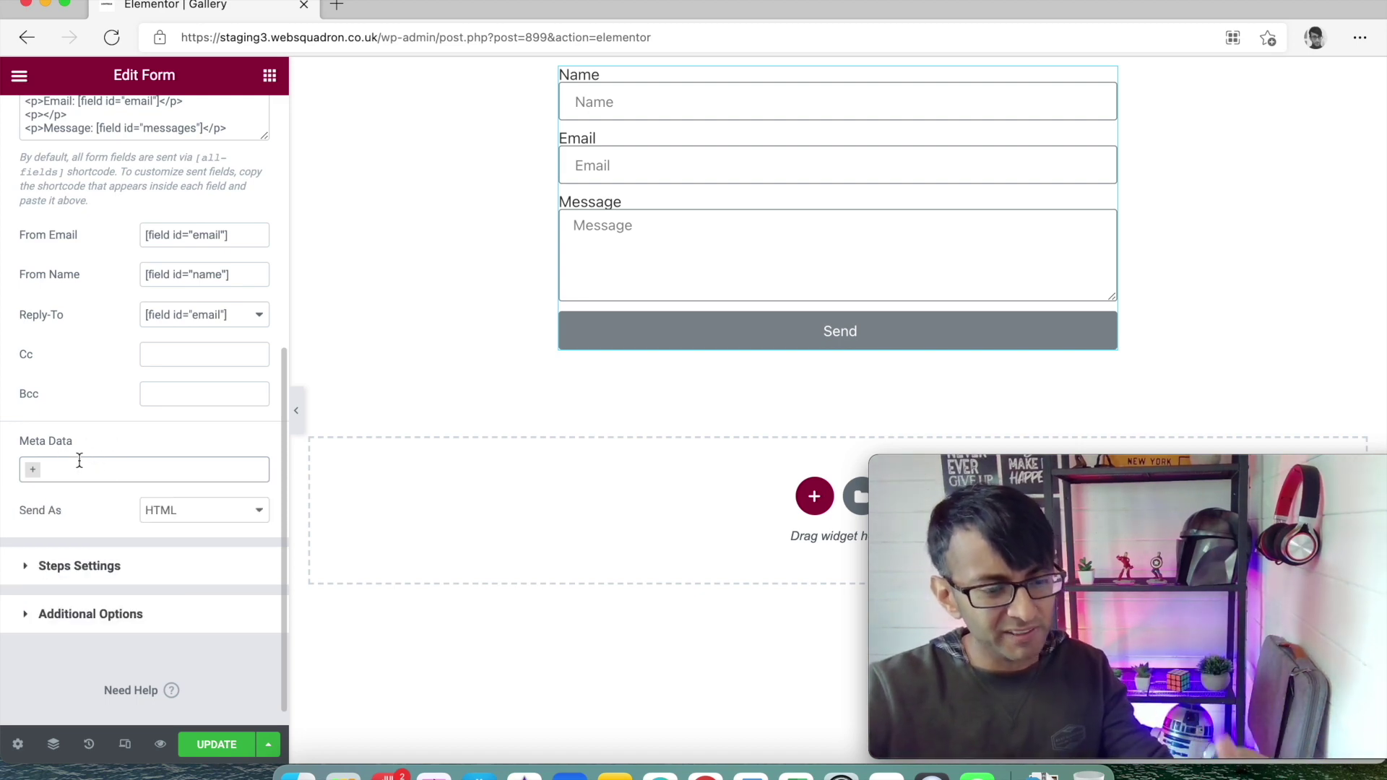
- Save the form changes with UPDATE
{"action": "left_click", "coordinate": [216, 744]}
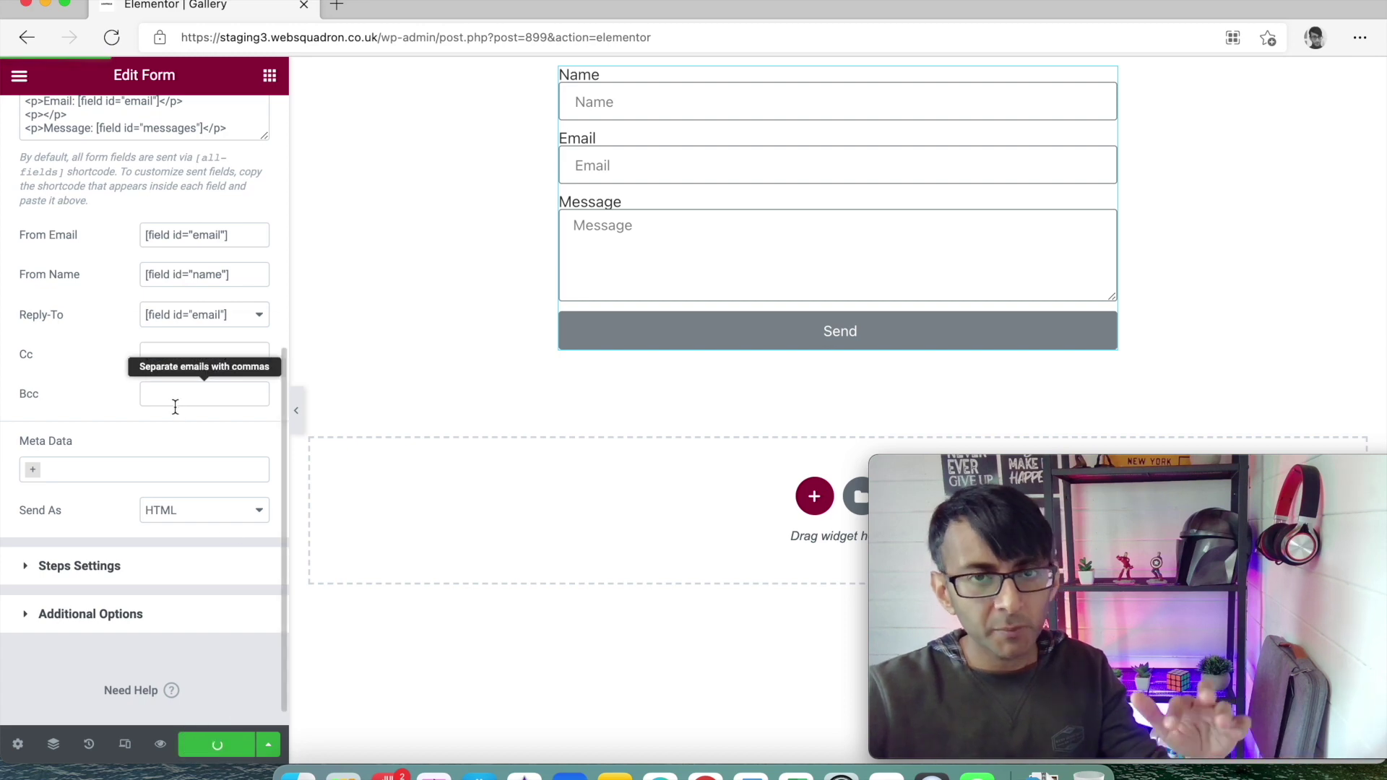
{"action": "scroll", "coordinate": [175, 406], "scroll_direction": "up", "scroll_amount": 5}
{"action": "scroll", "coordinate": [174, 406], "scroll_direction": "down", "scroll_amount": 2}
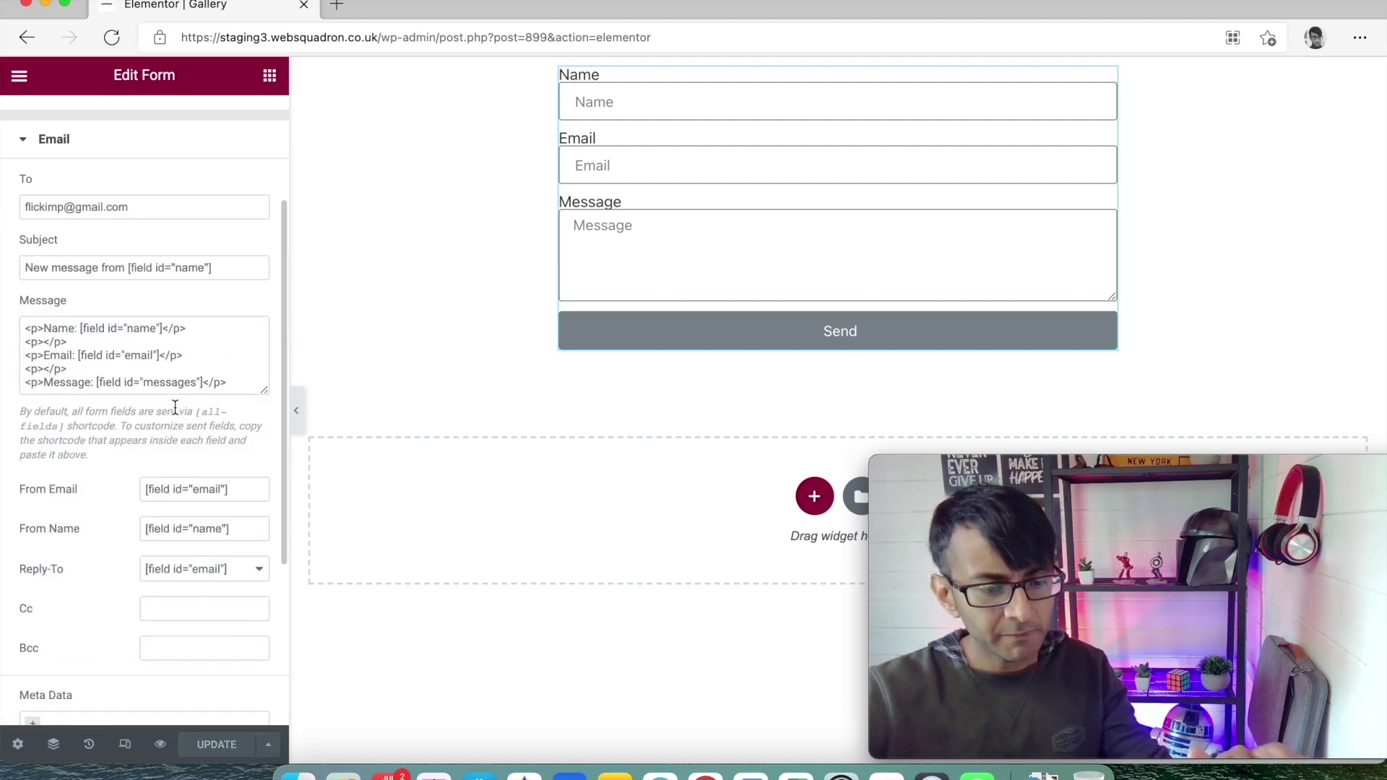
{"action": "scroll", "coordinate": [175, 406], "scroll_direction": "up", "scroll_amount": 4}
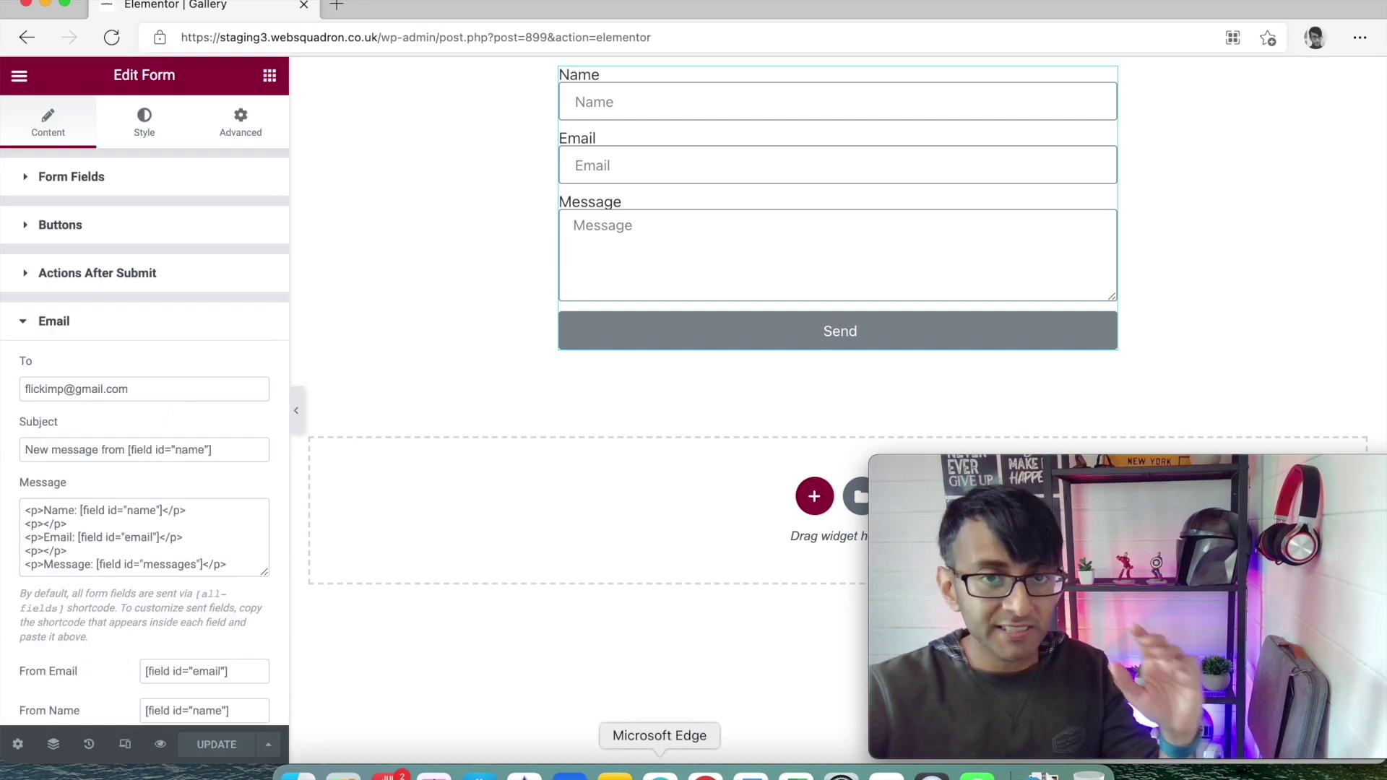
- Switch to the Gallery browser window and move the new notification email beside the earlier one
{"action": "right_click", "coordinate": [660, 774]}
{"action": "left_click", "coordinate": [751, 570]}
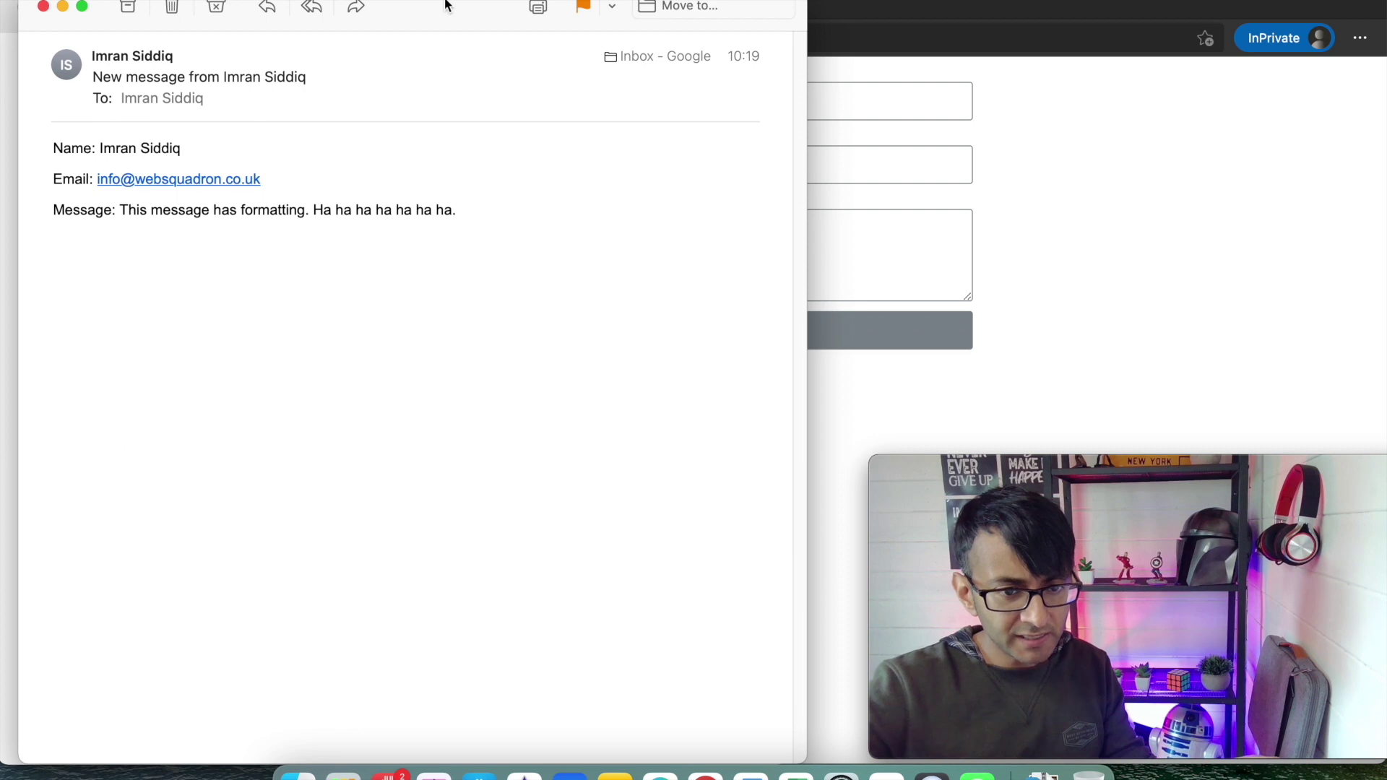
{"action": "left_click_drag", "start_coordinate": [449, 3], "coordinate": [861, 4]}
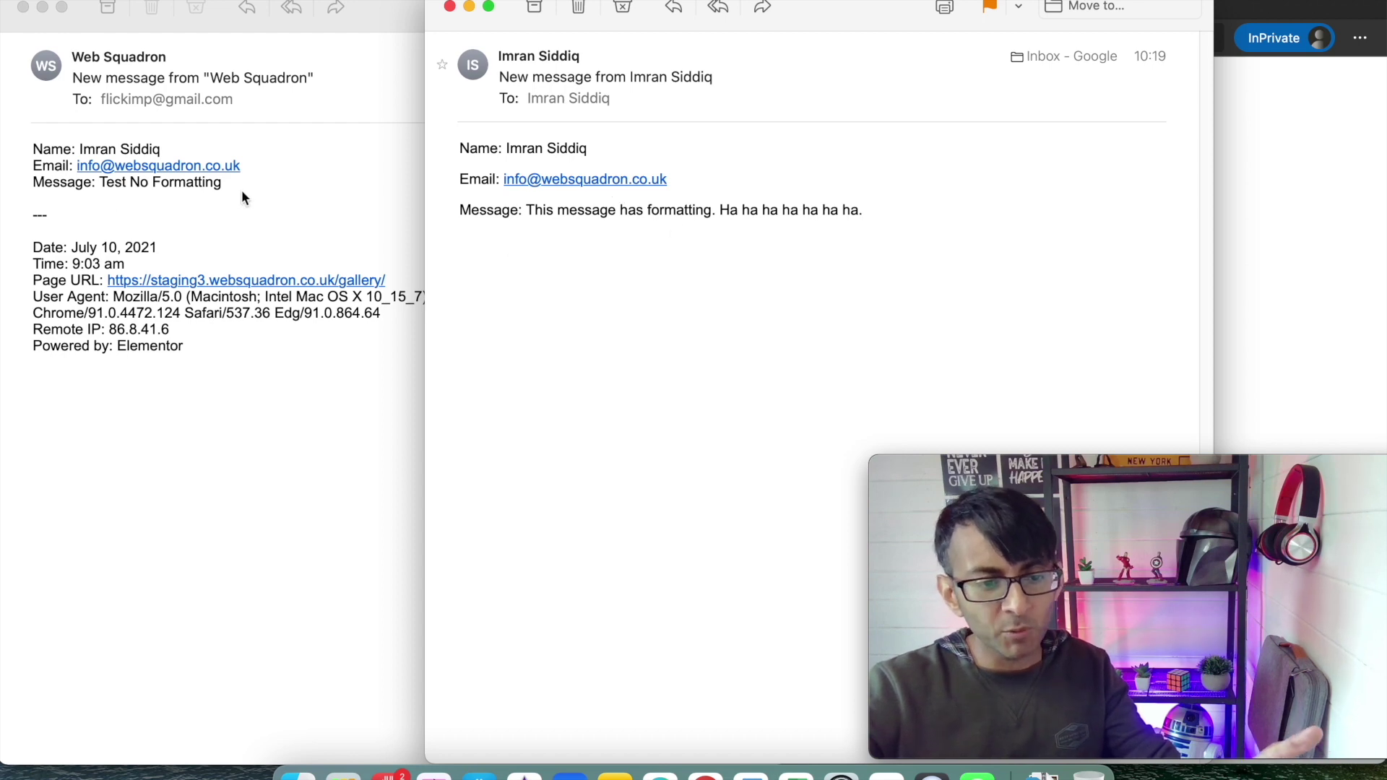
{"action": "left_click_drag", "start_coordinate": [245, 194], "coordinate": [26, 148]}
{"action": "left_click_drag", "start_coordinate": [186, 346], "coordinate": [27, 150]}
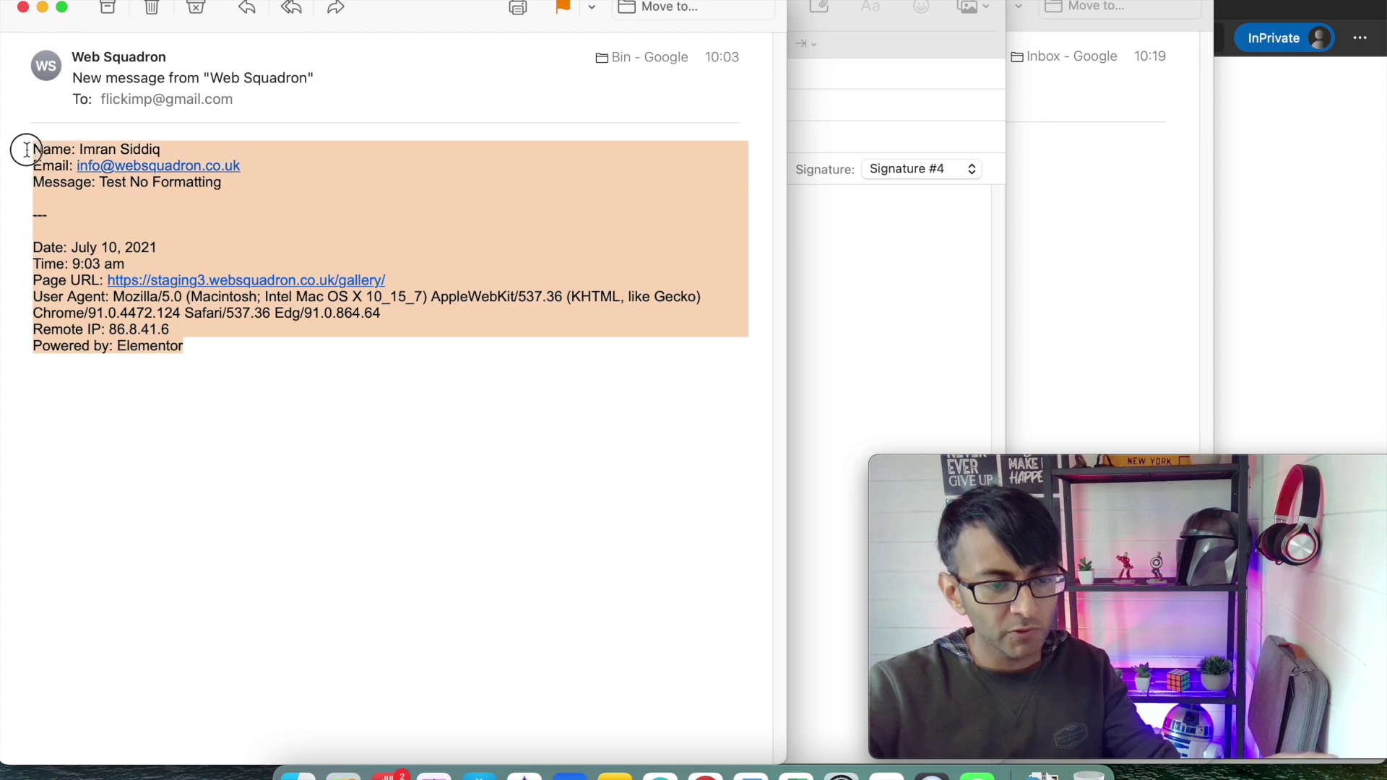
{"action": "left_click", "coordinate": [898, 350]}
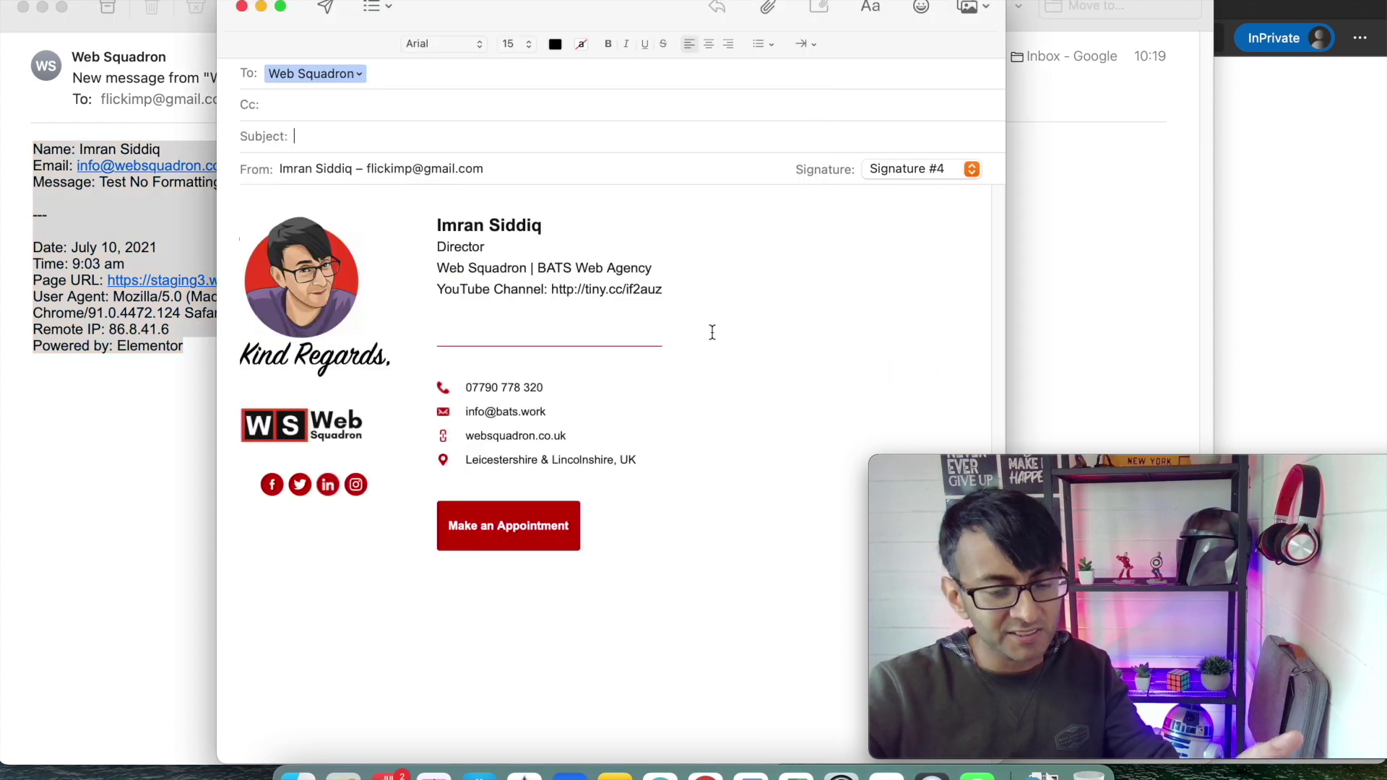
{"action": "left_click", "coordinate": [241, 6]}
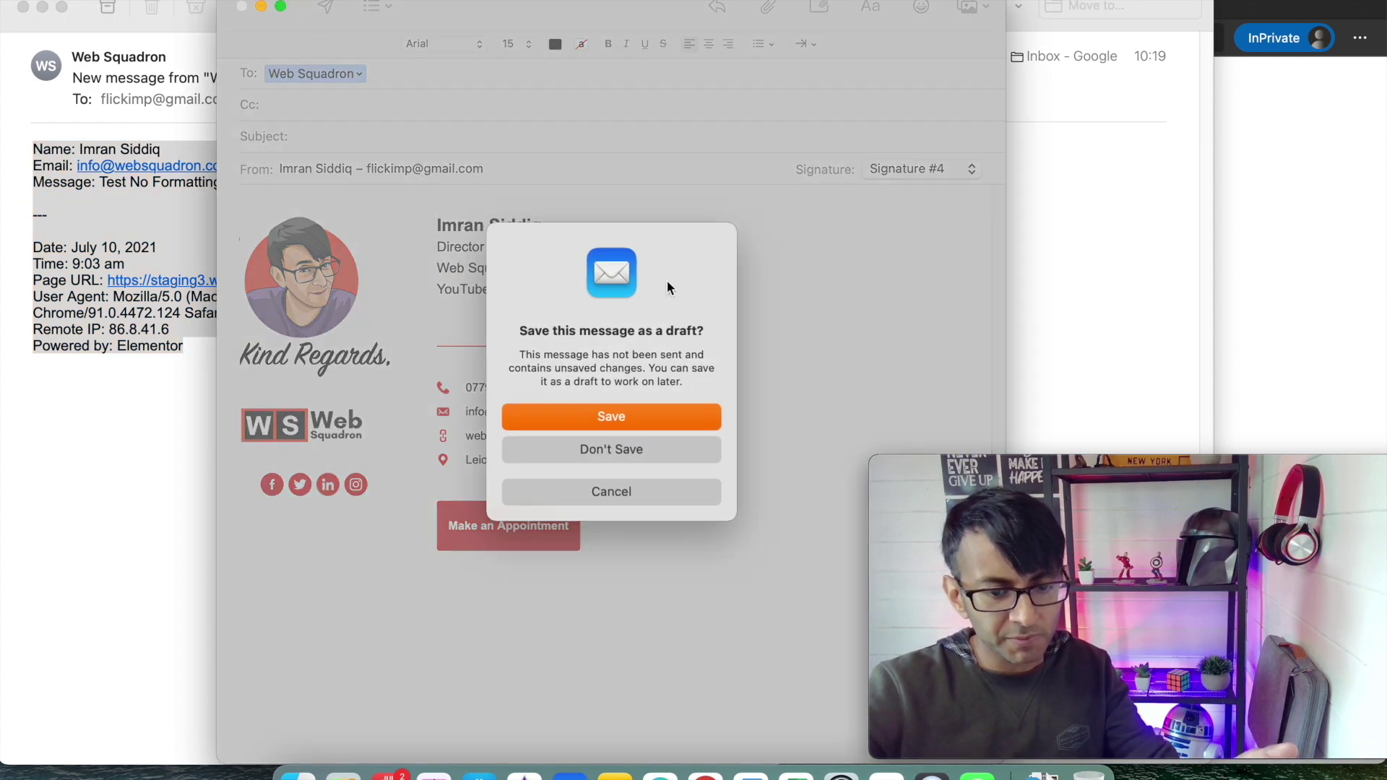
{"action": "left_click", "coordinate": [660, 453]}
{"action": "left_click", "coordinate": [898, 338]}
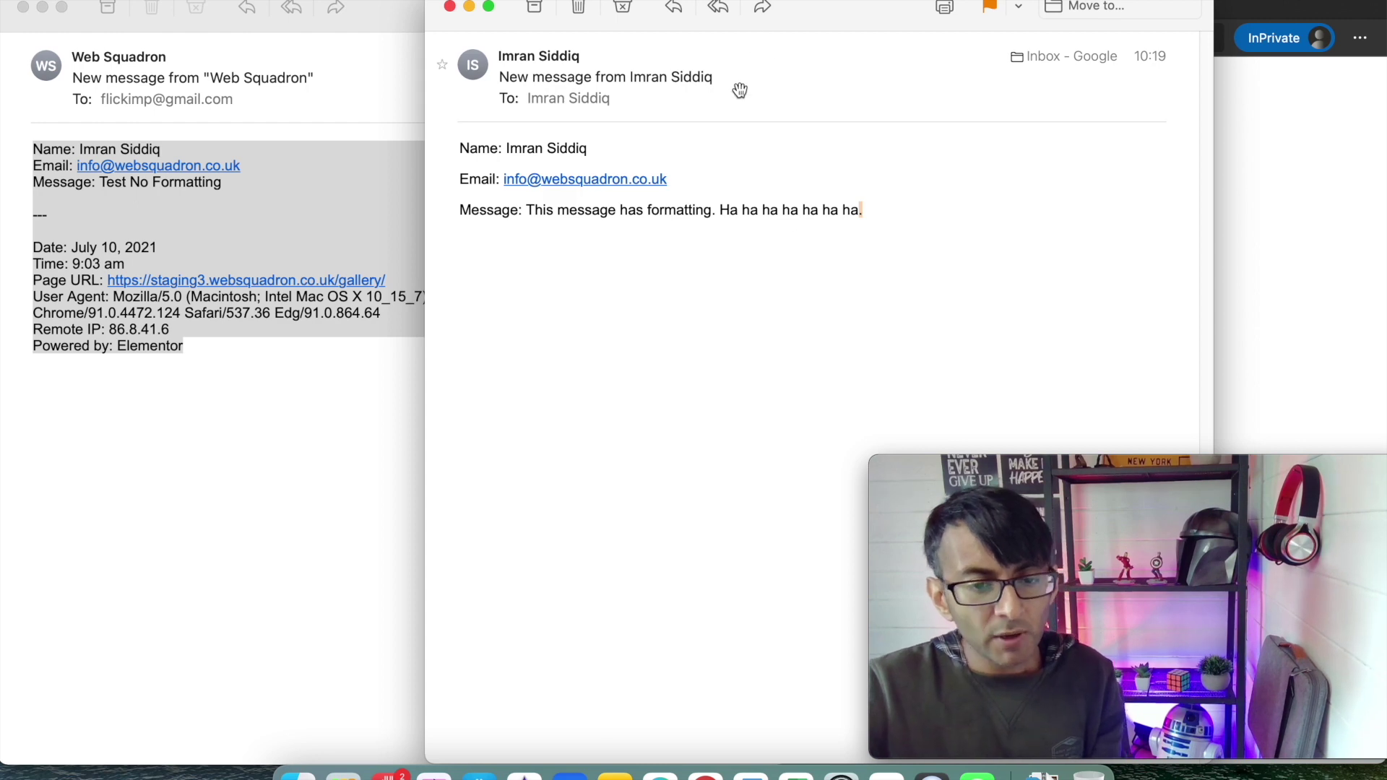
- Reply to the new notification and drop the recipient into the body to reveal the sender's address
{"action": "mouse_move", "coordinate": [768, 142]}
{"action": "left_click", "coordinate": [675, 8]}
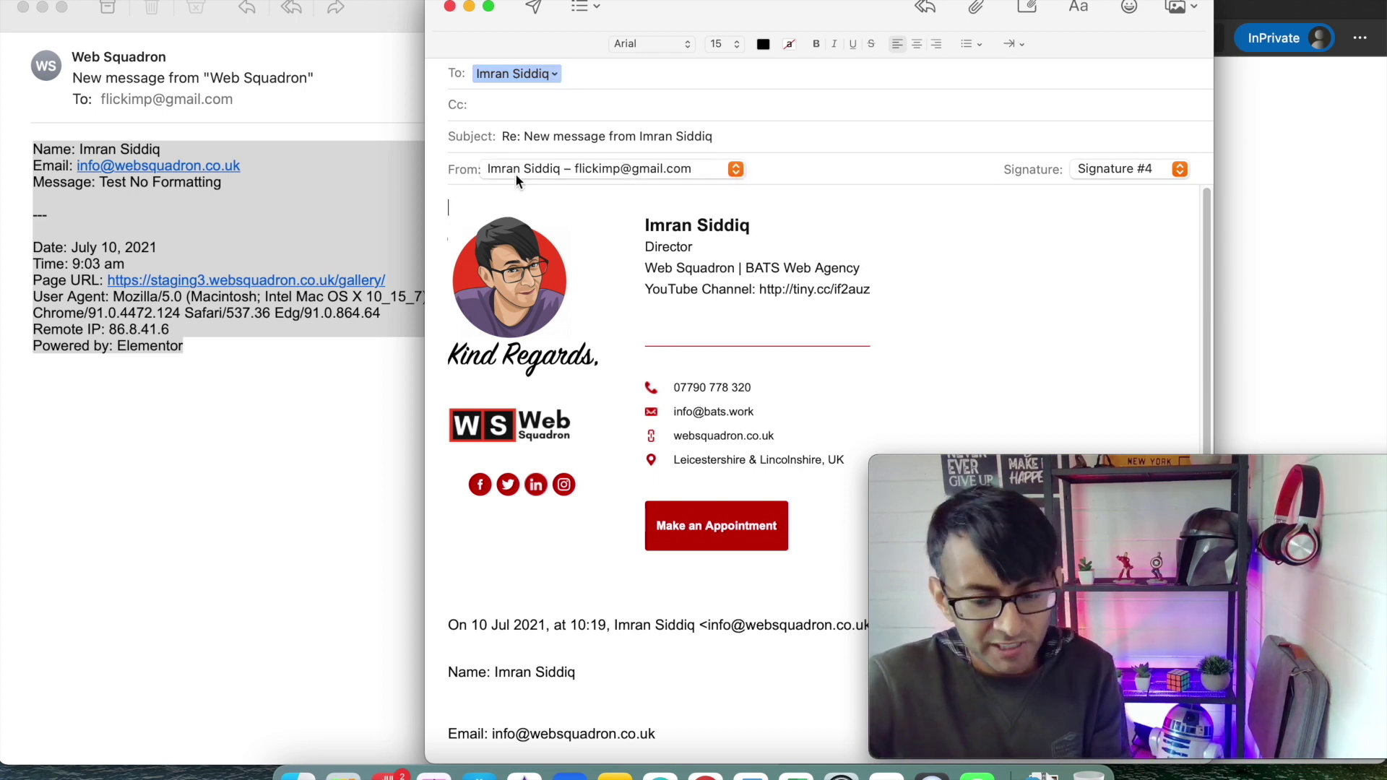
{"action": "key", "text": "Return"}
{"action": "key", "text": "Return"}
{"action": "key", "text": "Return"}
{"action": "left_click_drag", "start_coordinate": [526, 84], "coordinate": [506, 249]}
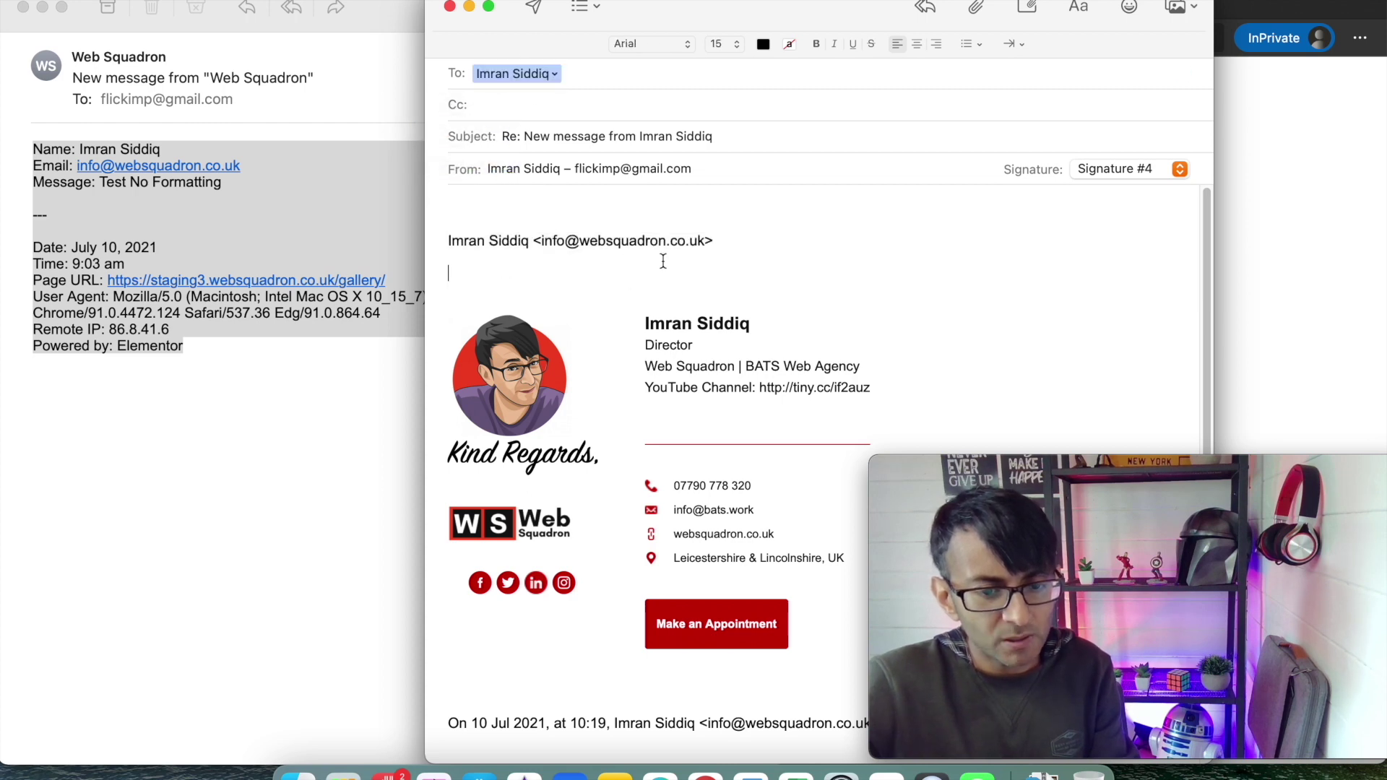
{"action": "left_click_drag", "start_coordinate": [706, 238], "coordinate": [583, 240]}
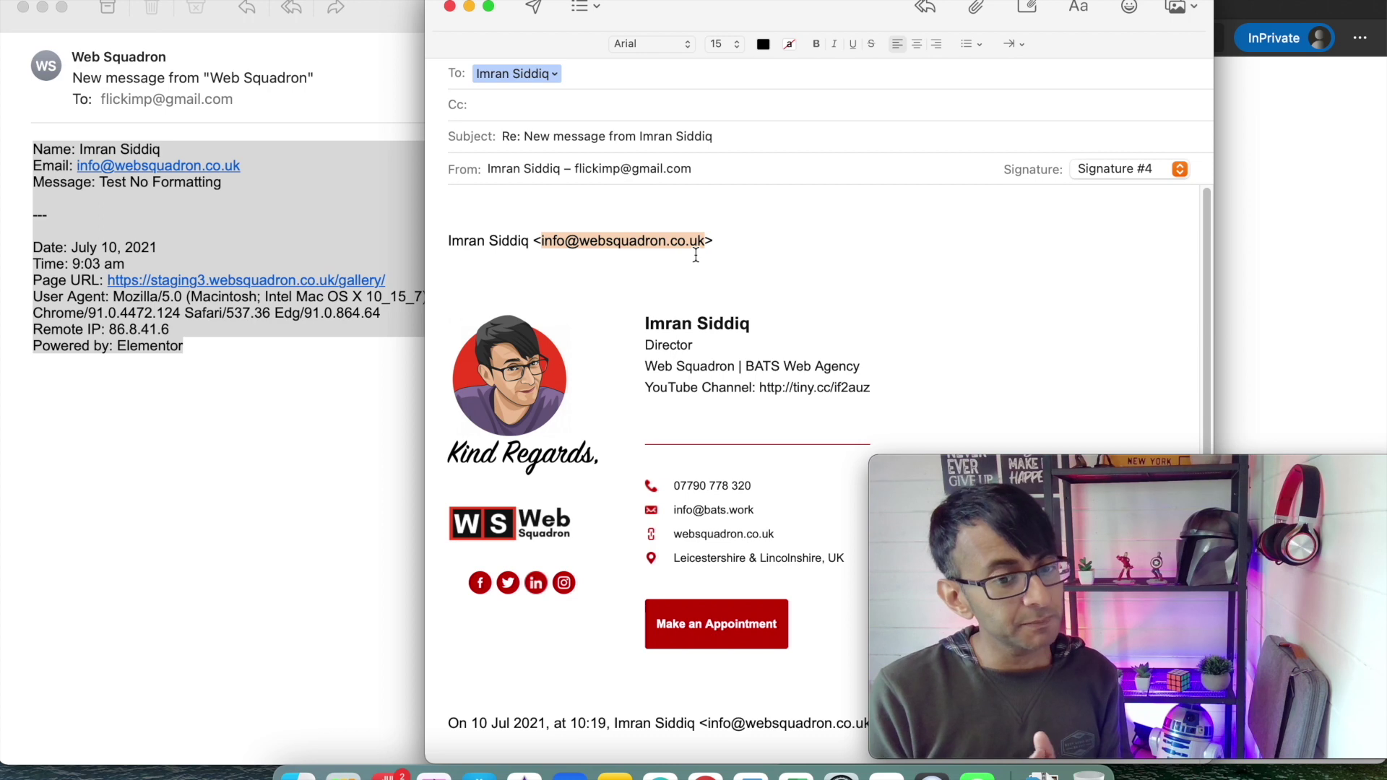
- Close the reply draft without saving it
{"action": "left_click", "coordinate": [450, 7]}
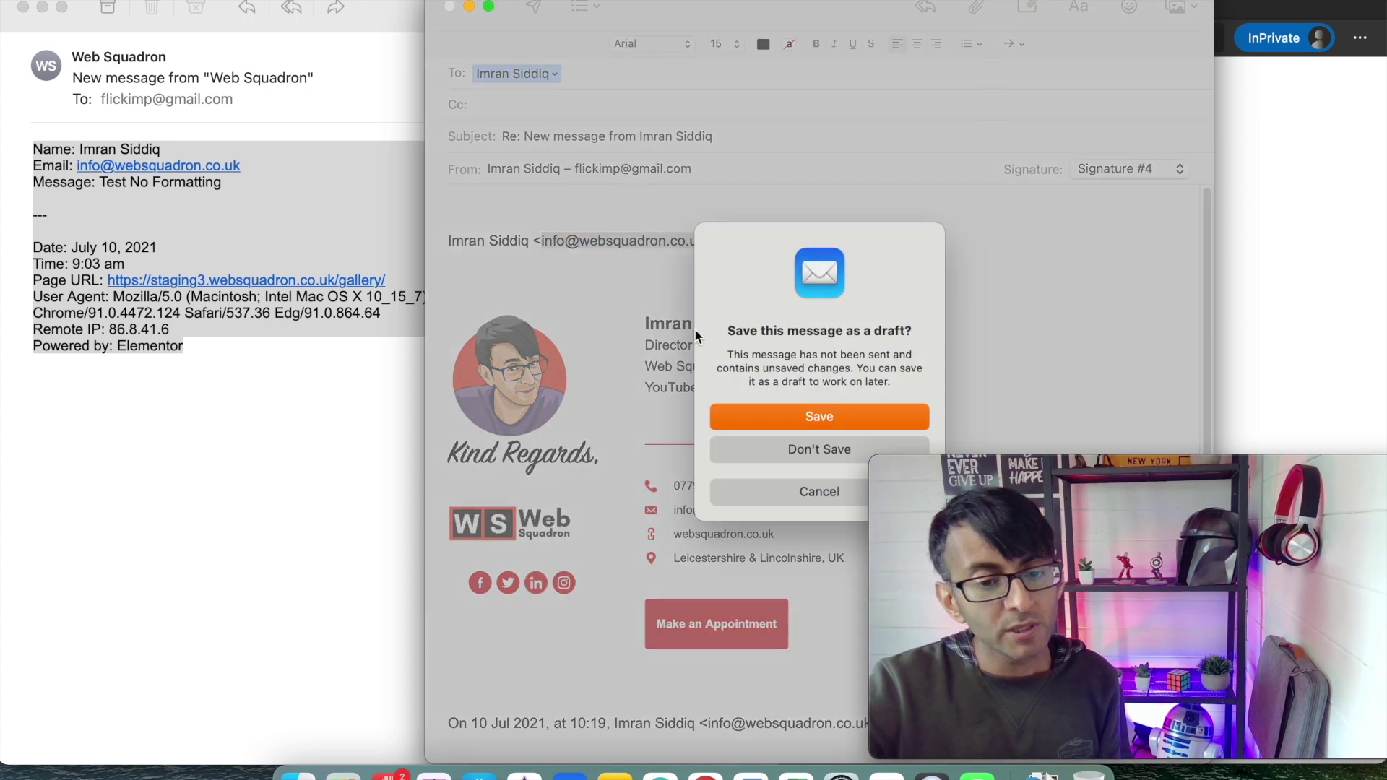
{"action": "left_click", "coordinate": [844, 448]}
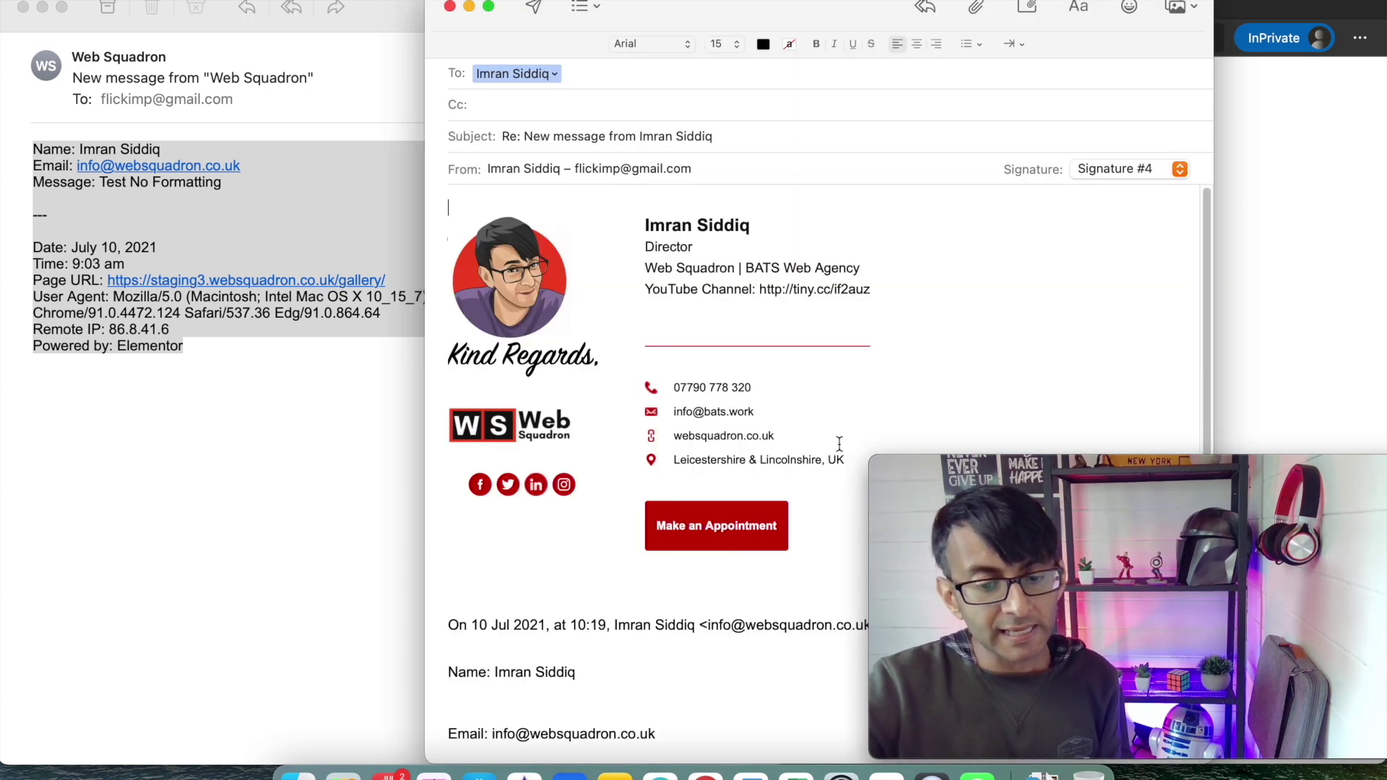
{"action": "left_click", "coordinate": [449, 7]}
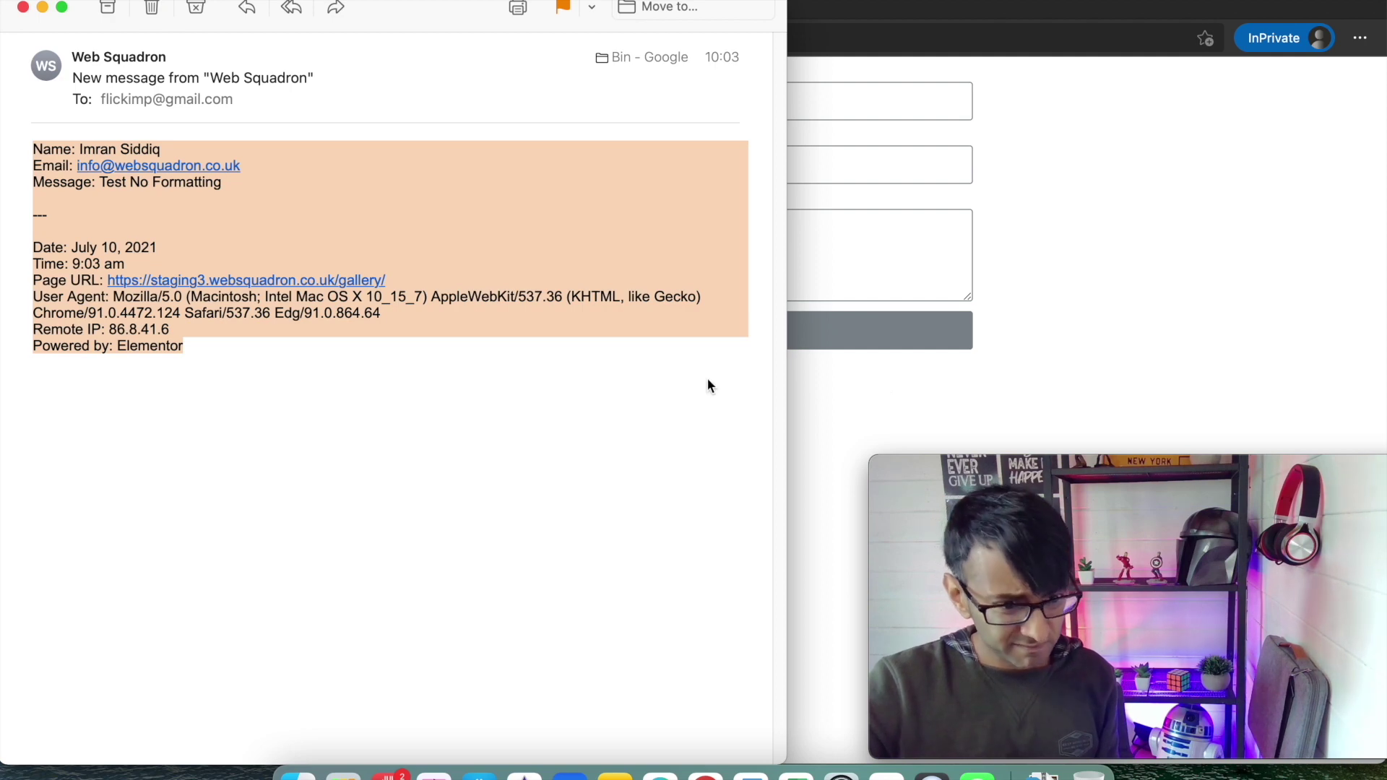
- Close Mail, switch to the Elementor | Gallery window and drag the Message box taller
{"action": "left_click", "coordinate": [22, 9]}
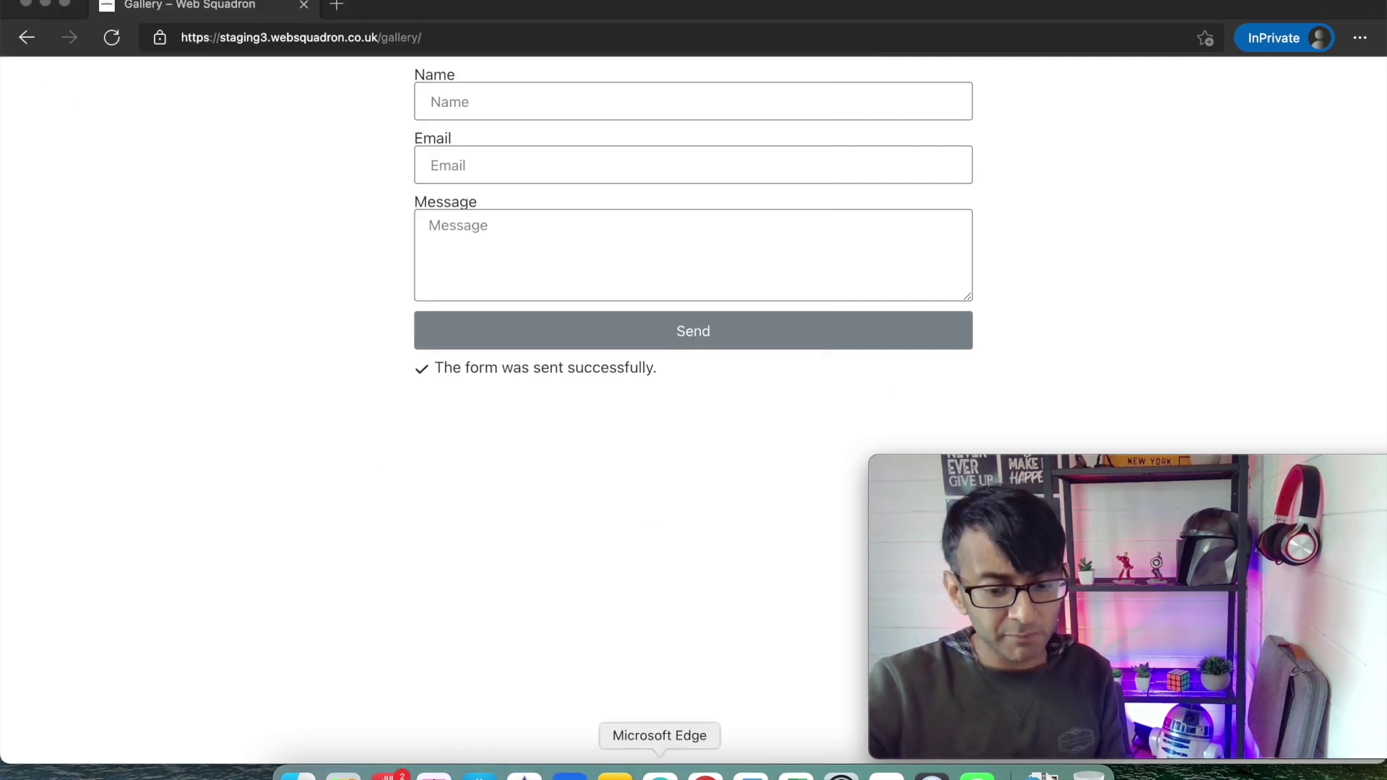
{"action": "right_click", "coordinate": [660, 773]}
{"action": "left_click", "coordinate": [737, 548]}
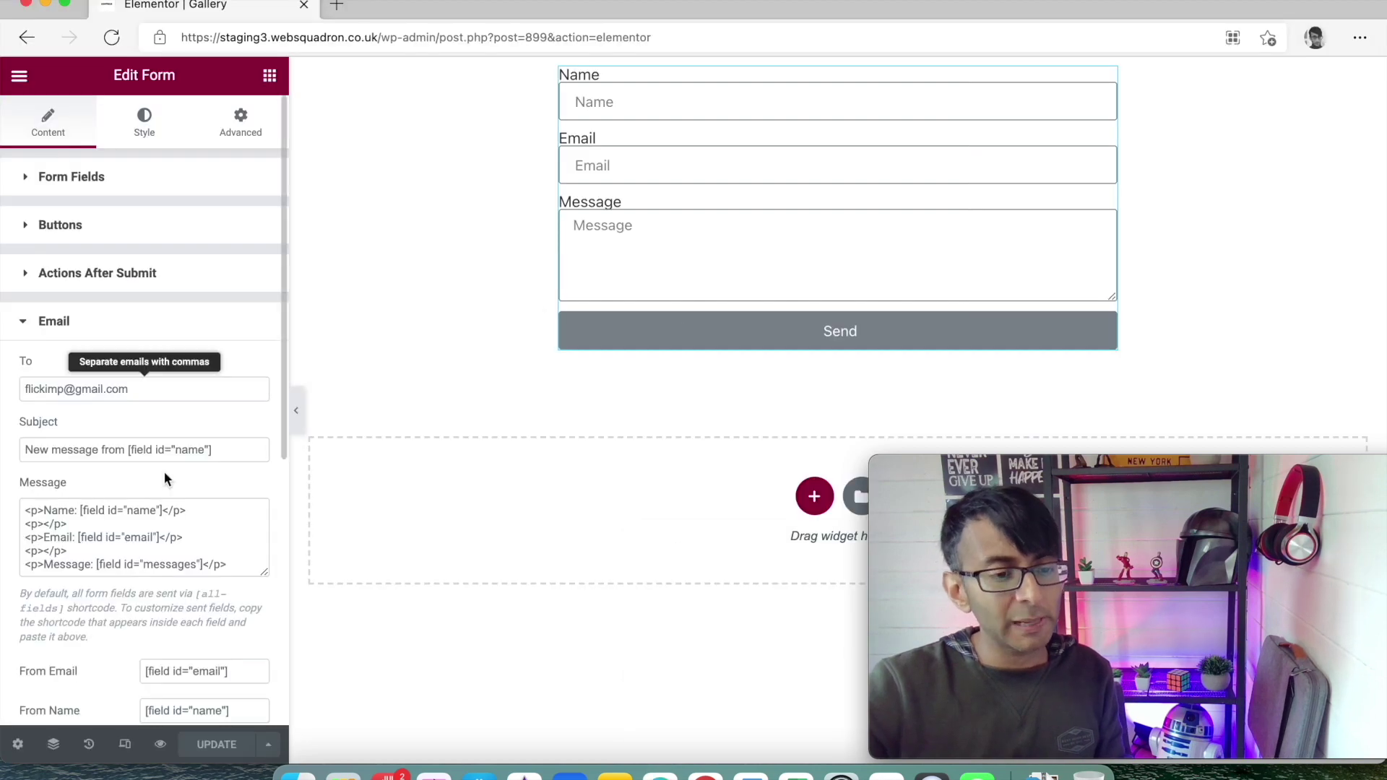
{"action": "scroll", "coordinate": [201, 511], "scroll_direction": "down", "scroll_amount": 3}
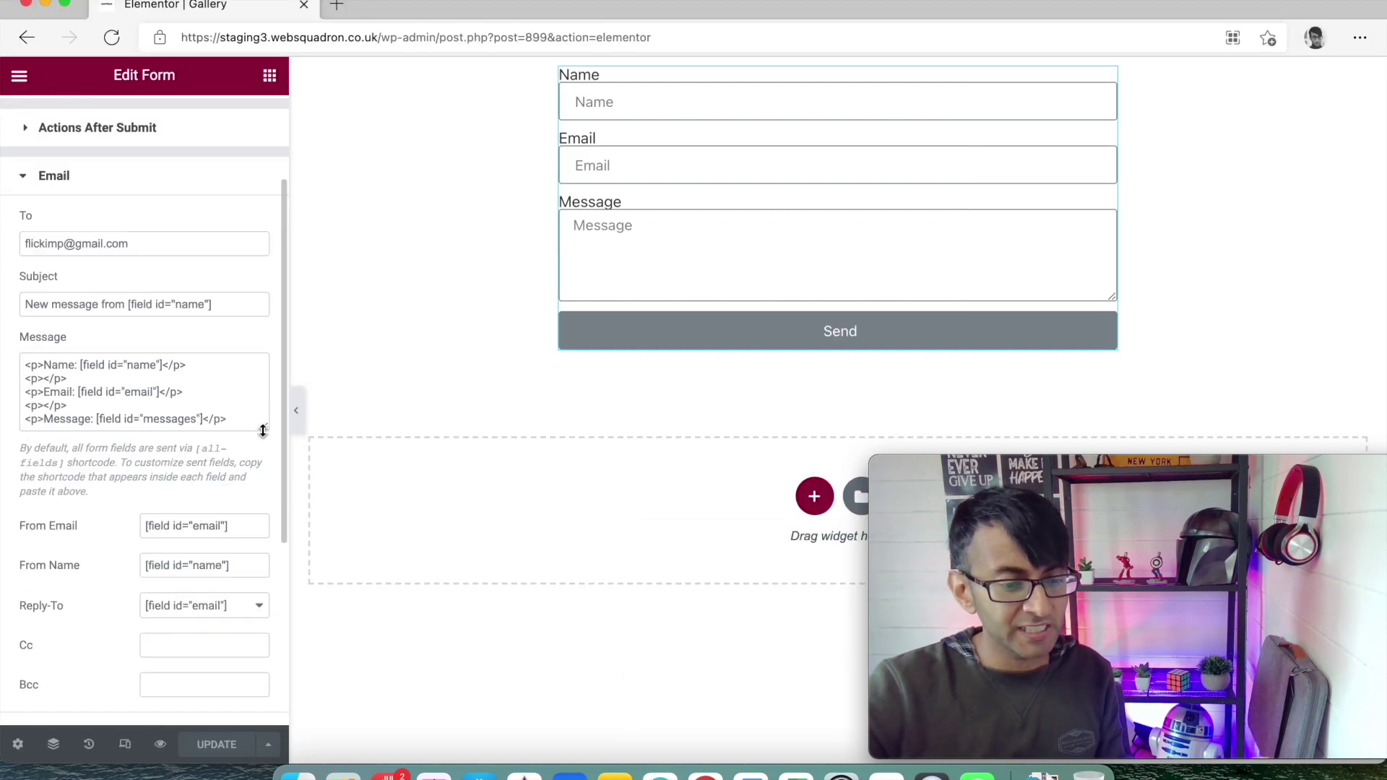
{"action": "left_click_drag", "start_coordinate": [263, 431], "coordinate": [261, 462]}
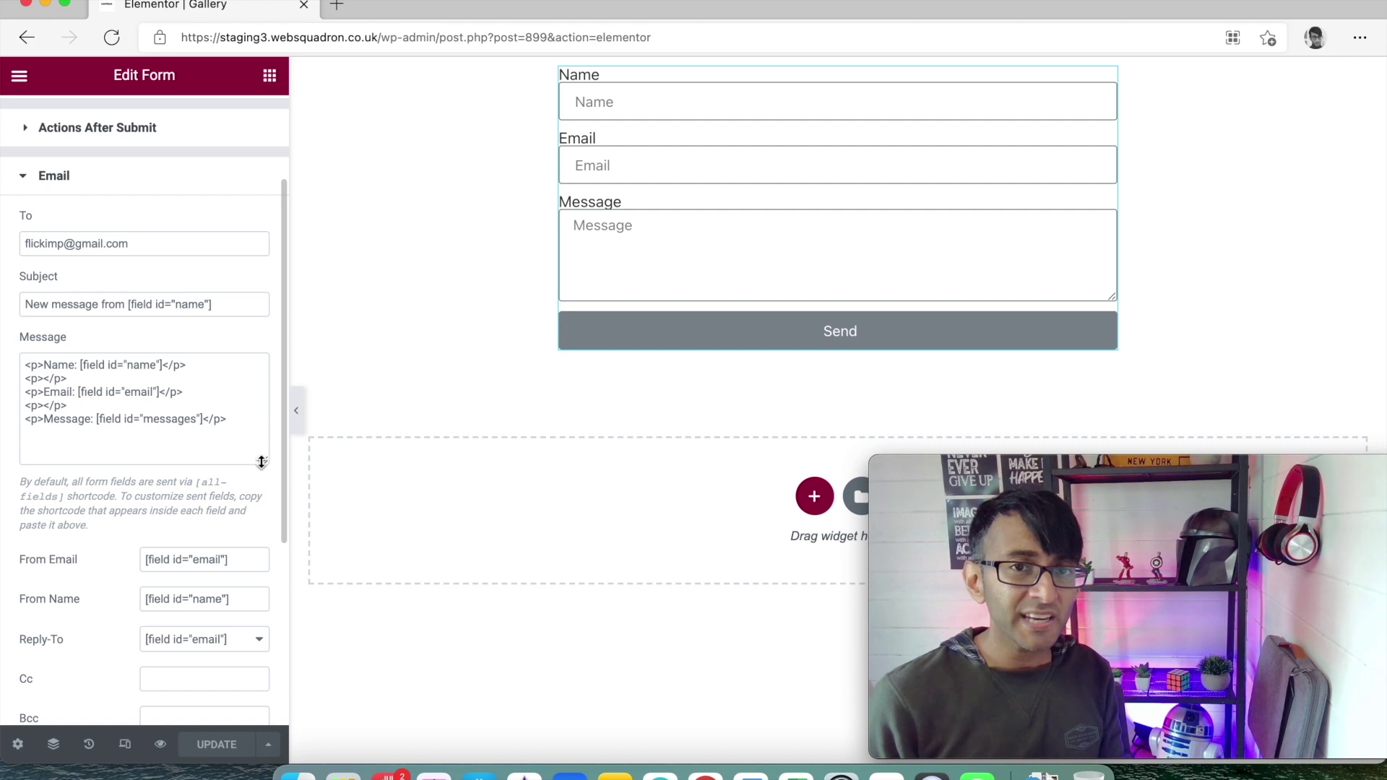